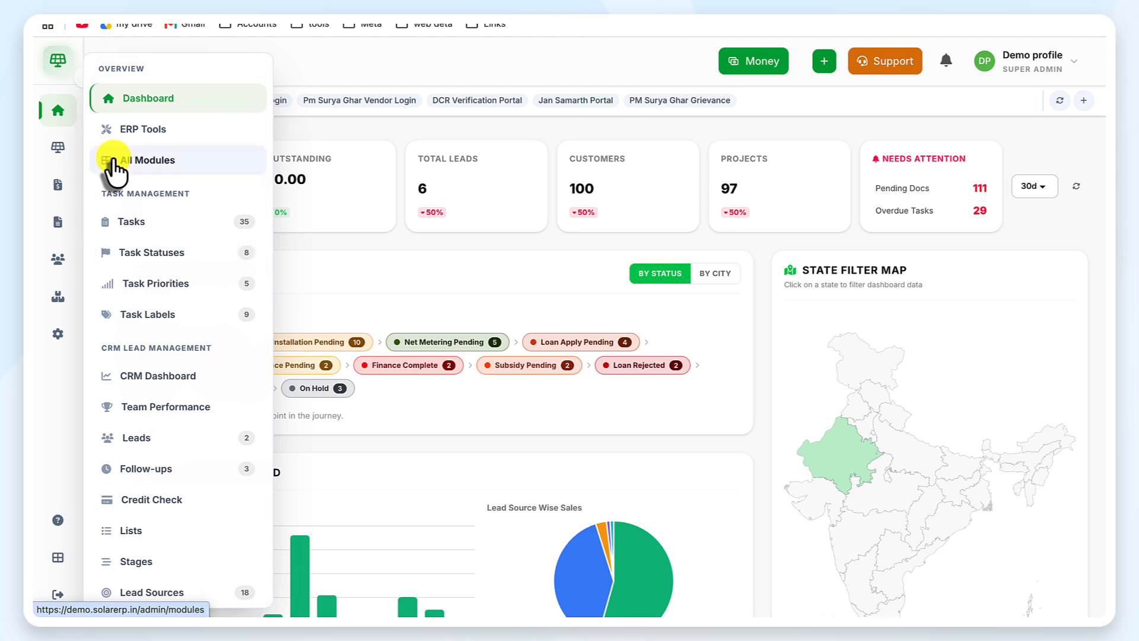
Step: Open the EPC Customers list from the Solar EPC section of the expanded sidebar
mouse_move(59, 148)
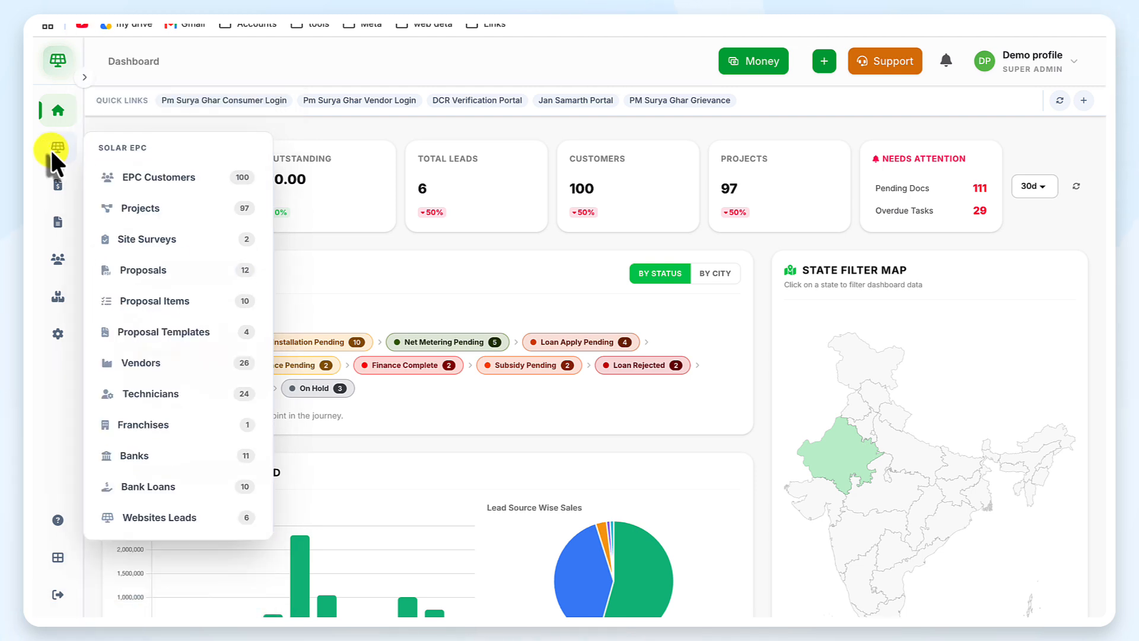
left_click(50, 148)
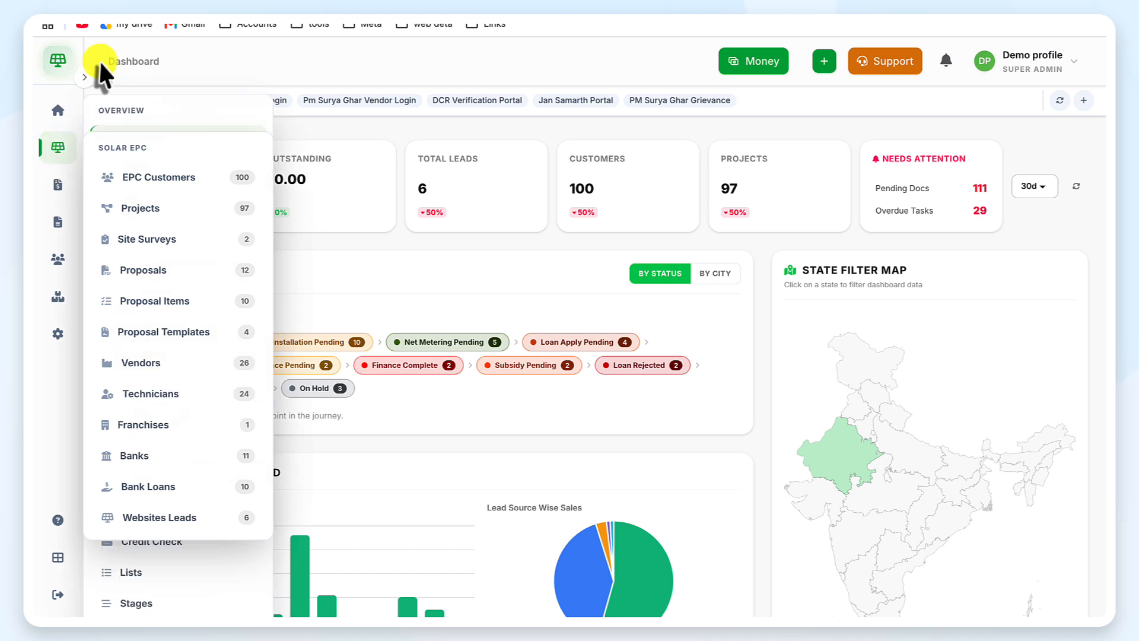
left_click(83, 80)
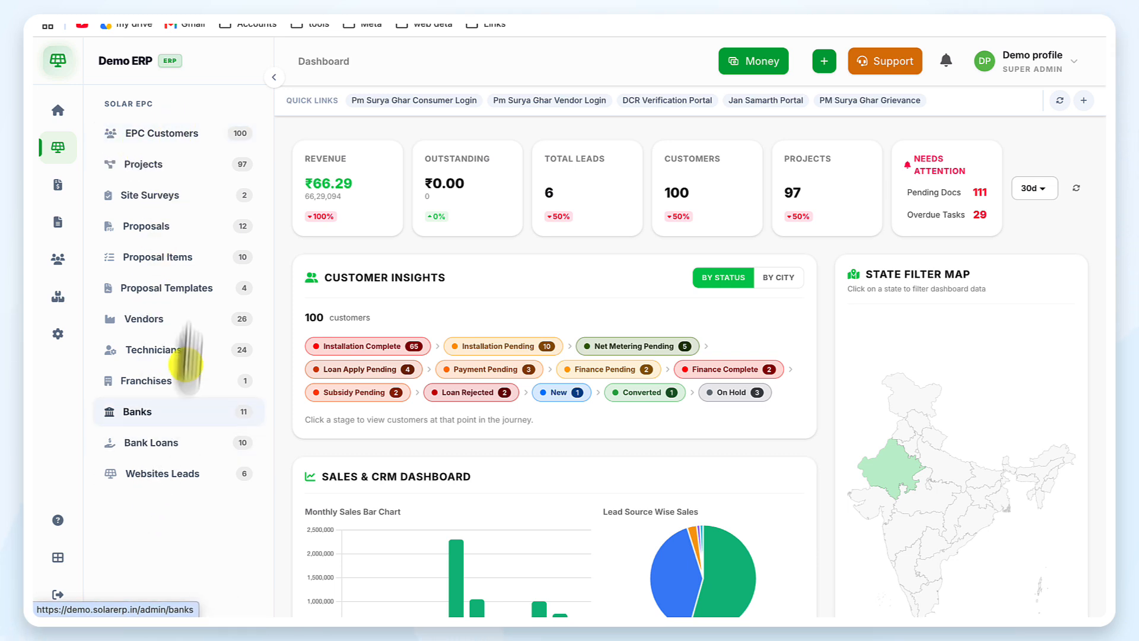
left_click(185, 142)
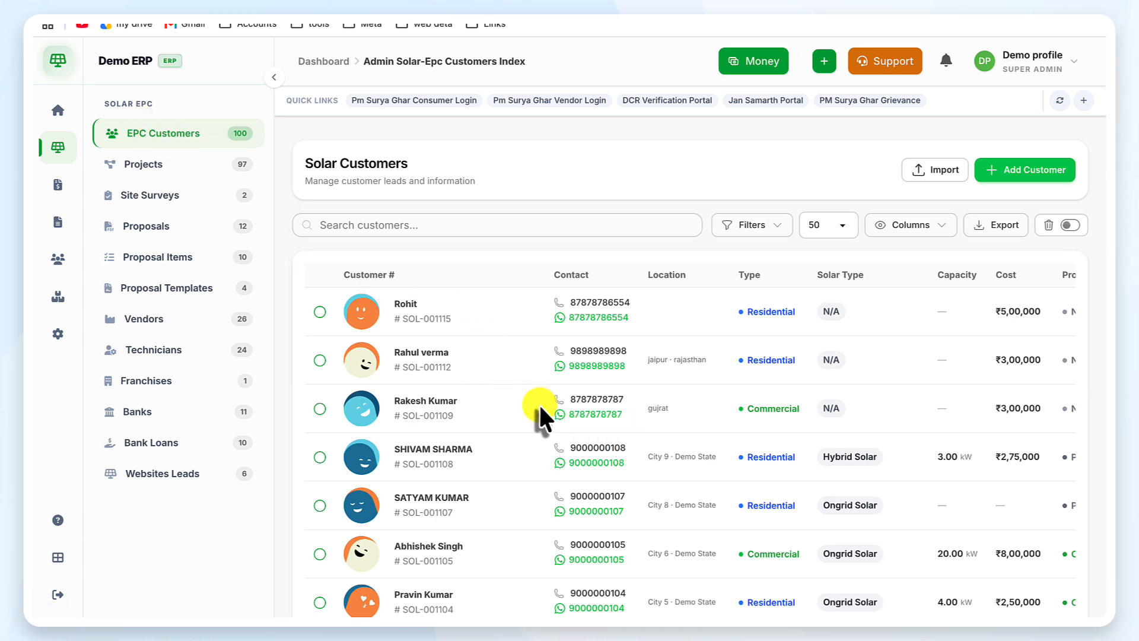
scroll(538, 403, "down", 5)
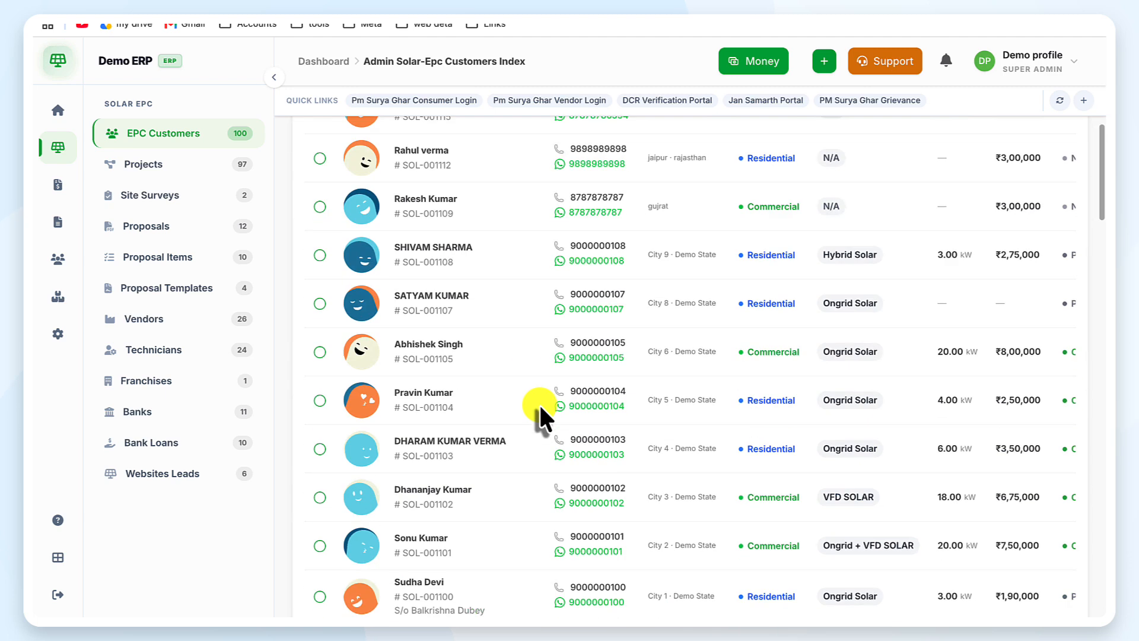
scroll(539, 404, "up", 6)
scroll(539, 403, "down", 1)
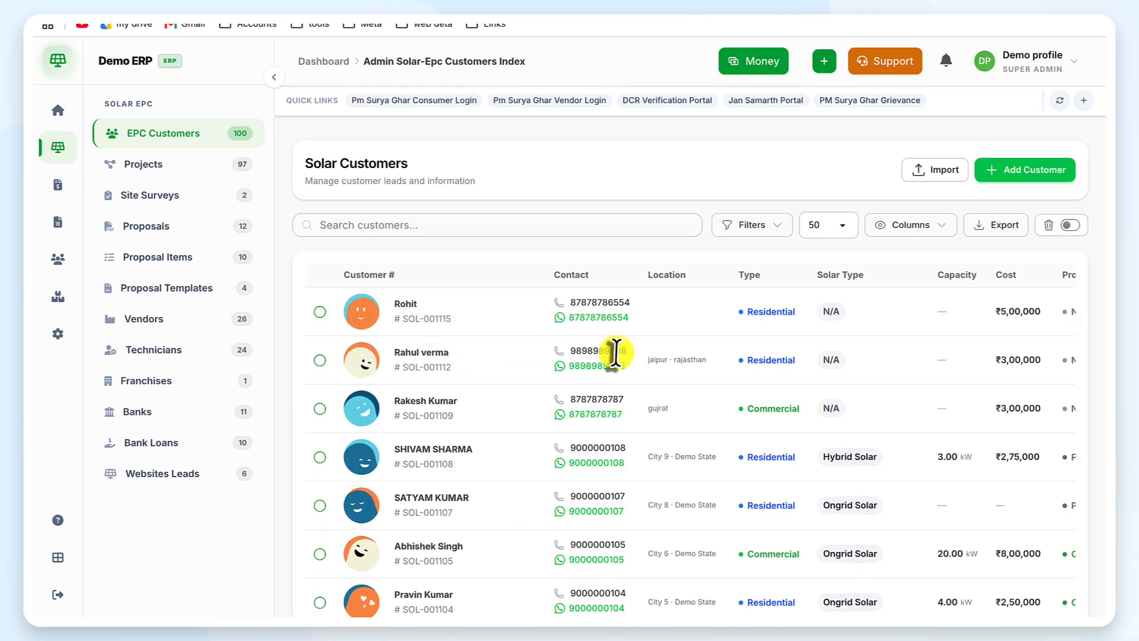
scroll(616, 352, "right", 4)
scroll(616, 350, "right", 4)
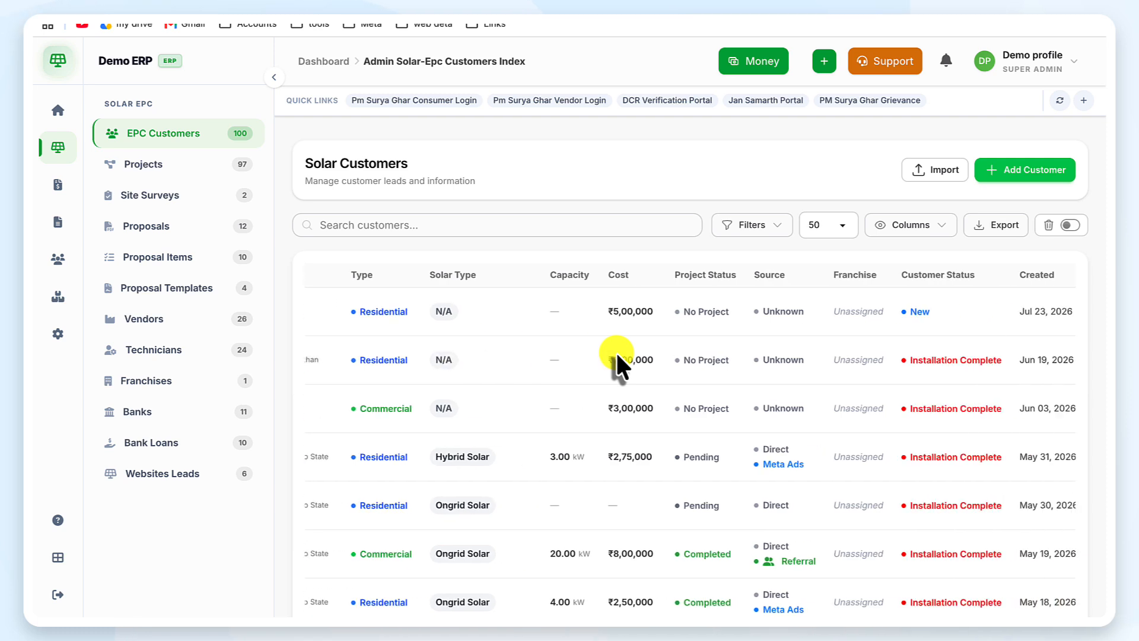
scroll(616, 351, "right", 3)
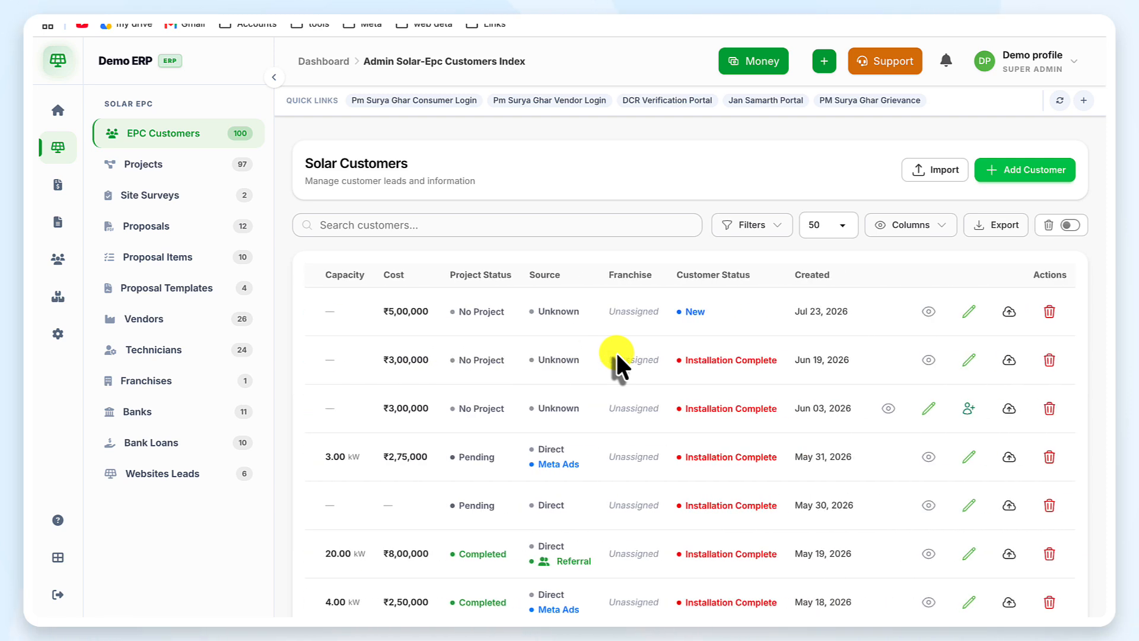
scroll(616, 350, "left", 8)
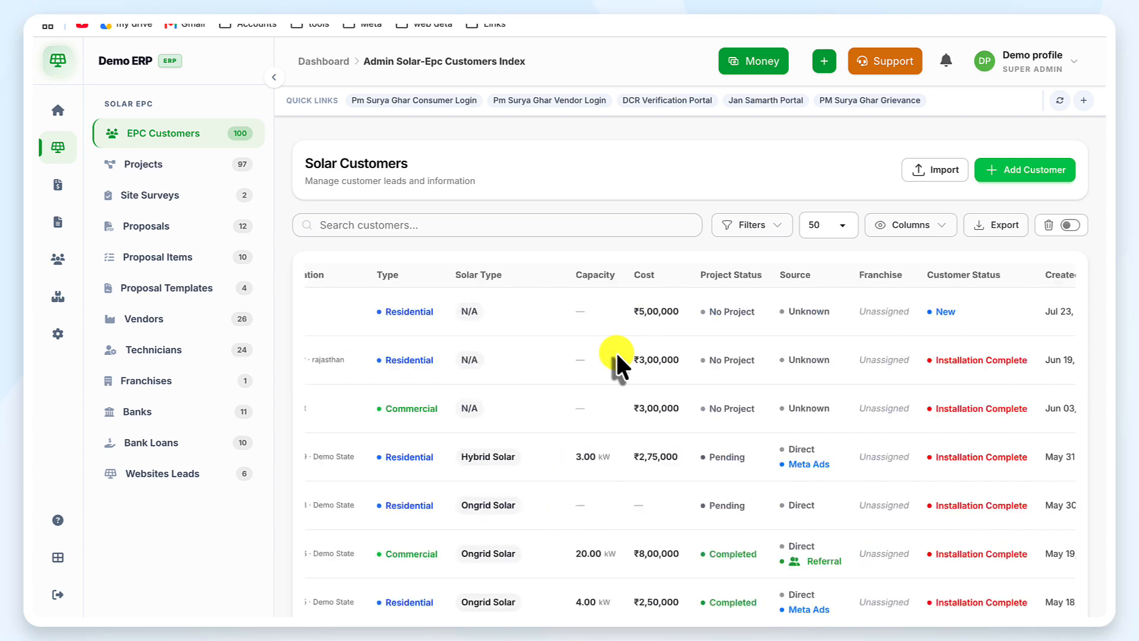
scroll(616, 362, "left", 1)
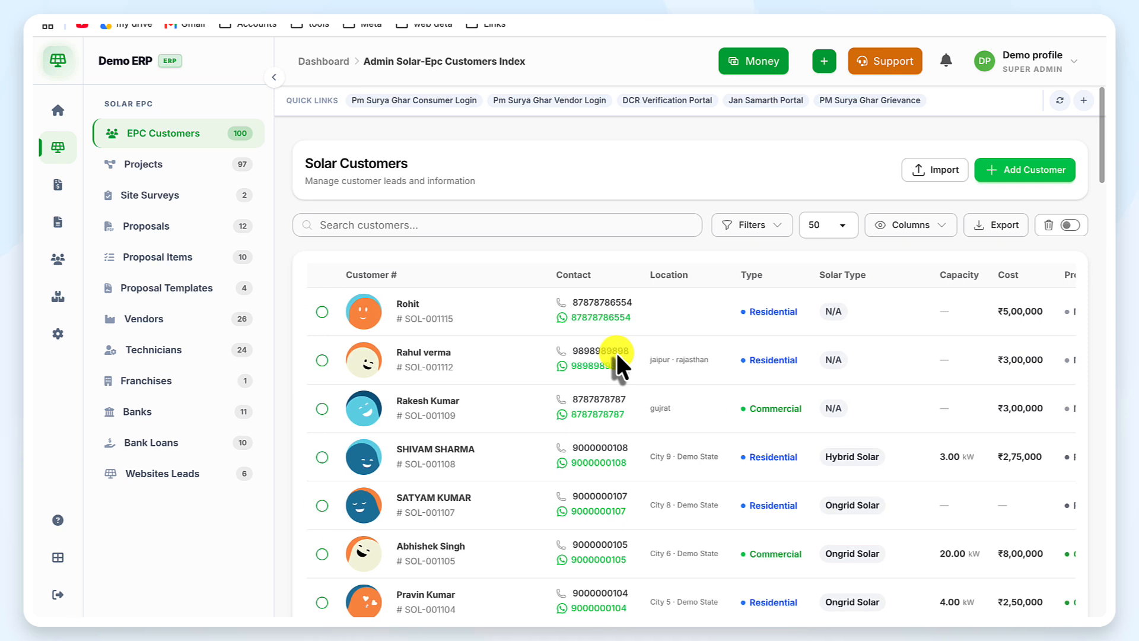
Step: Start a new customer via Add Customer and enter the customer's full name on Personal Details
left_click(1016, 174)
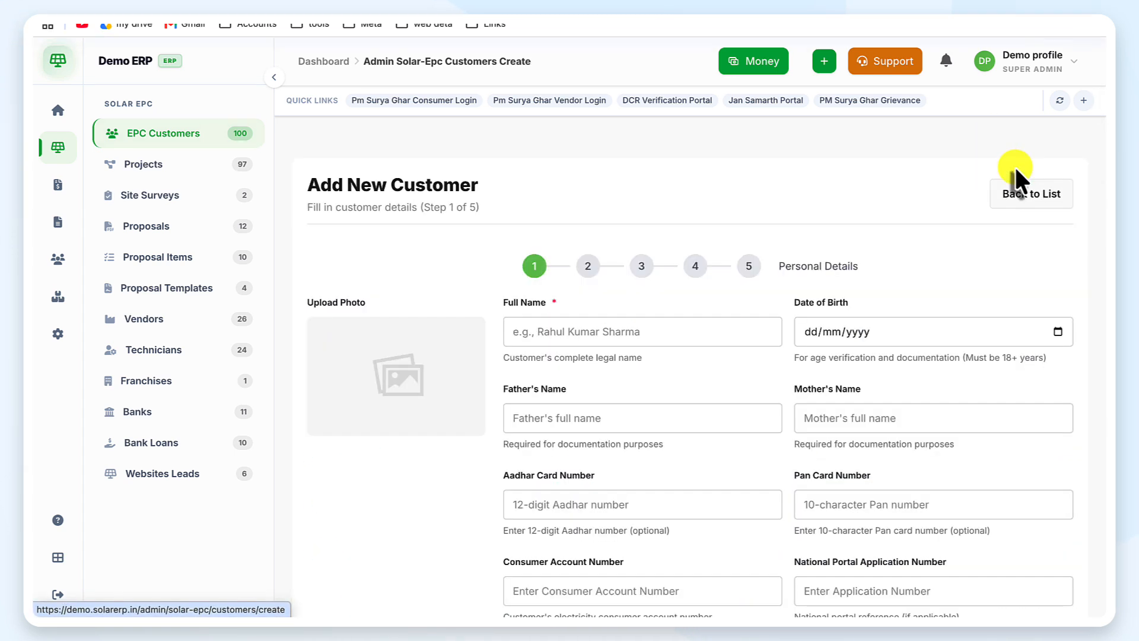
left_click(628, 335)
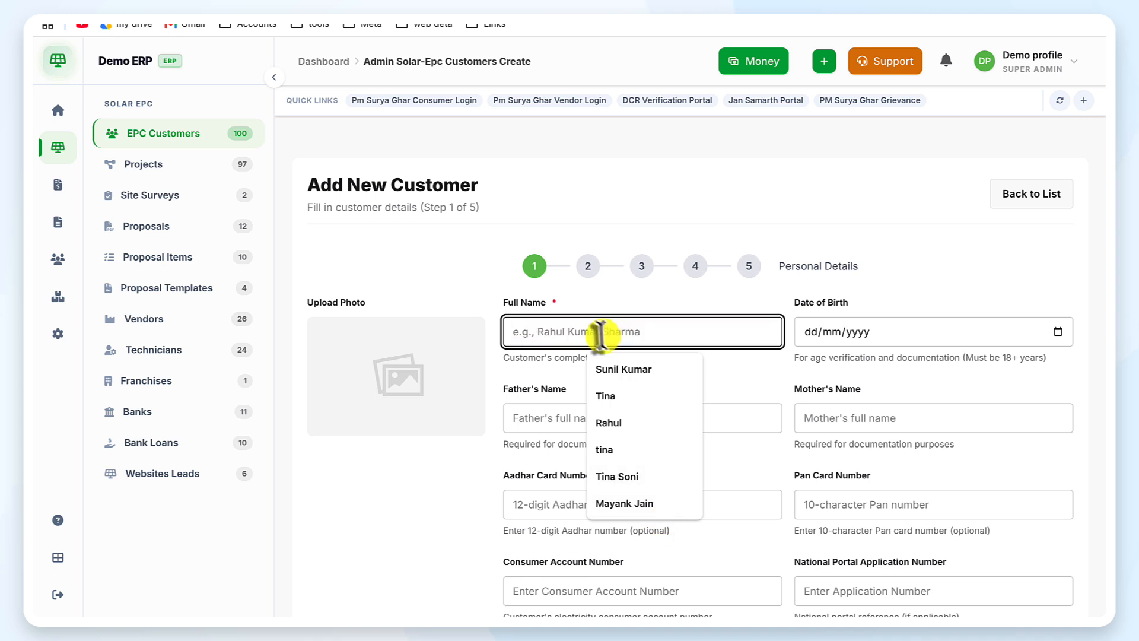
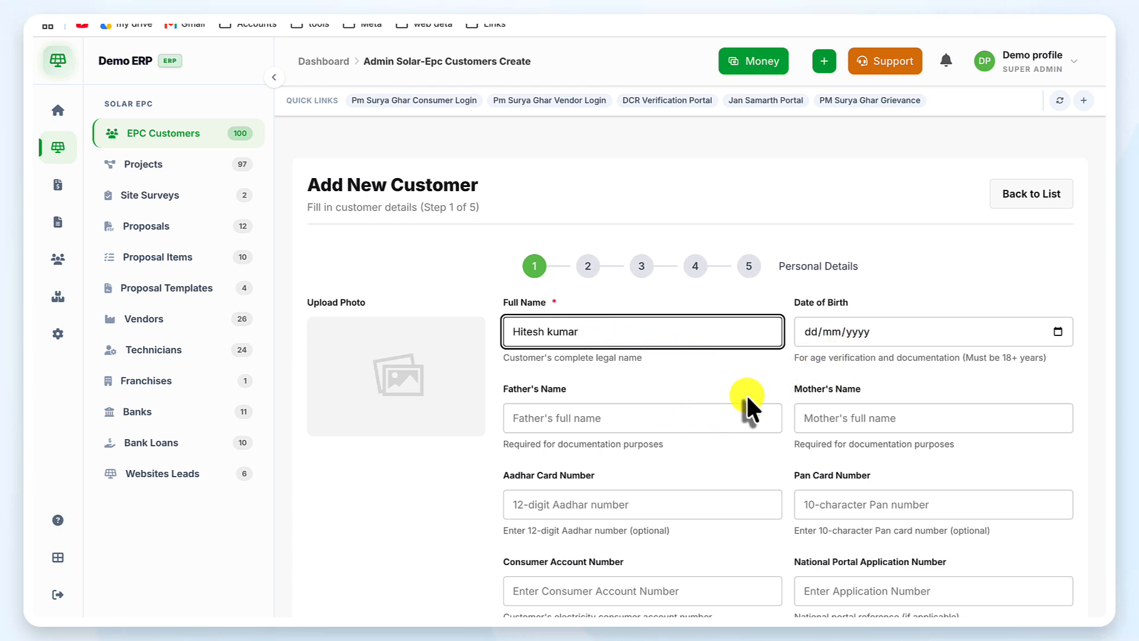
scroll(746, 393, "down", 2)
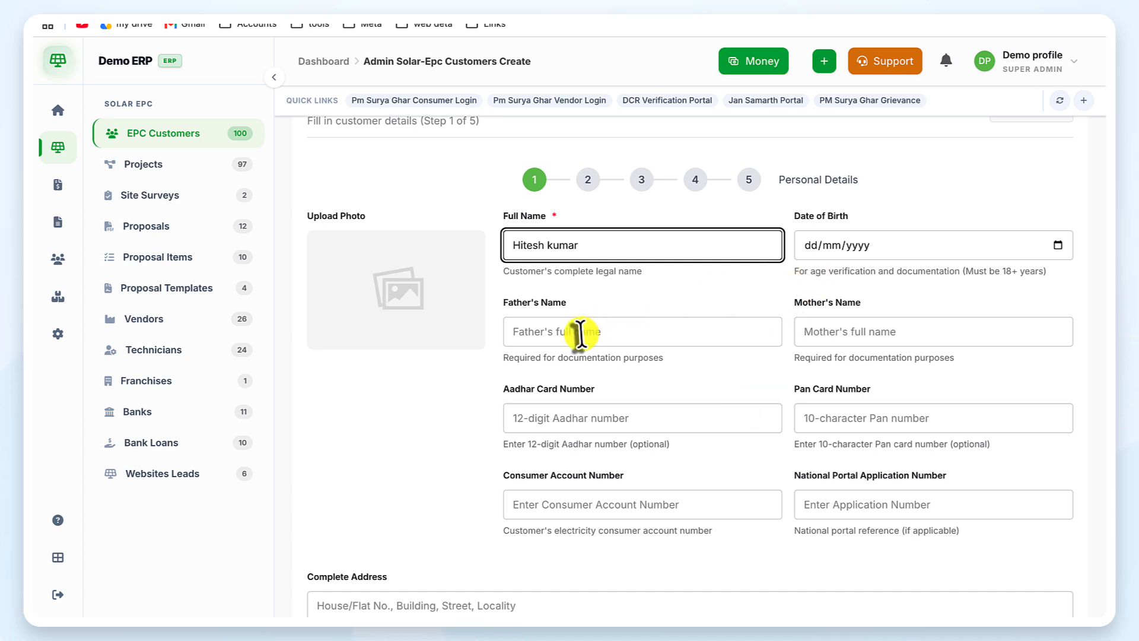
left_click(663, 331)
left_click(731, 379)
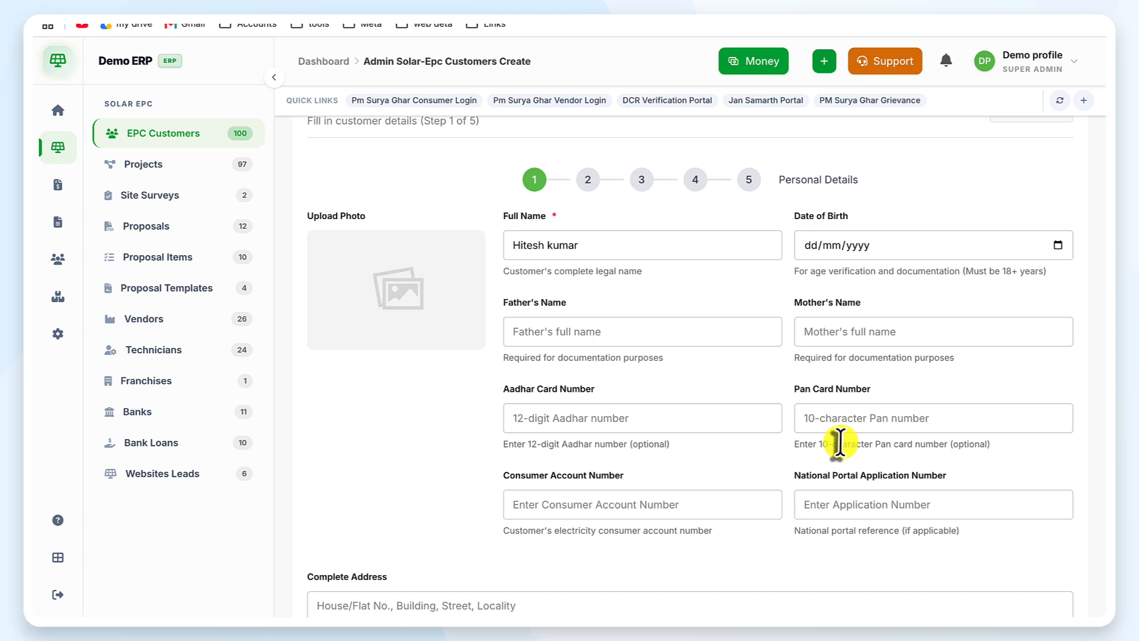
scroll(586, 457, "down", 2)
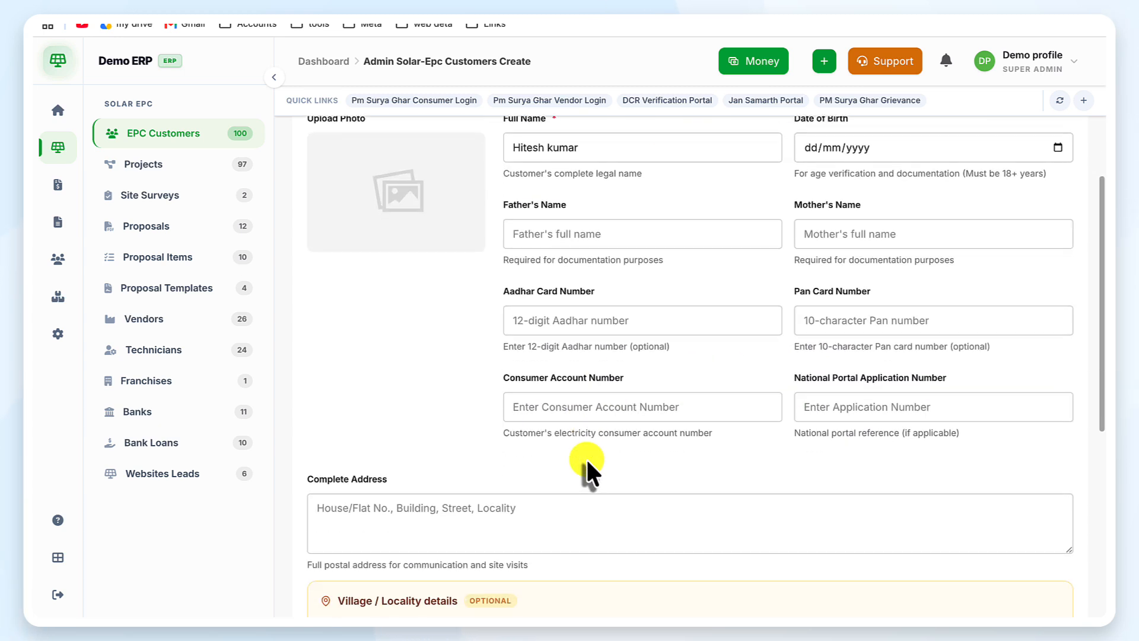
scroll(563, 344, "up", 4)
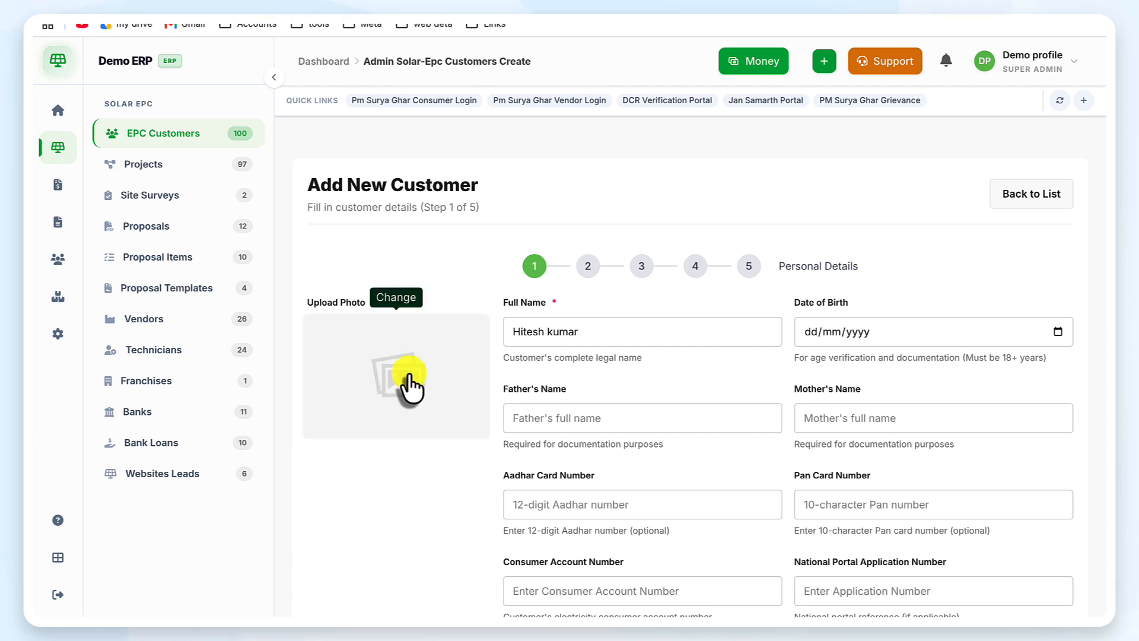
scroll(409, 376, "down", 4)
scroll(410, 377, "down", 4)
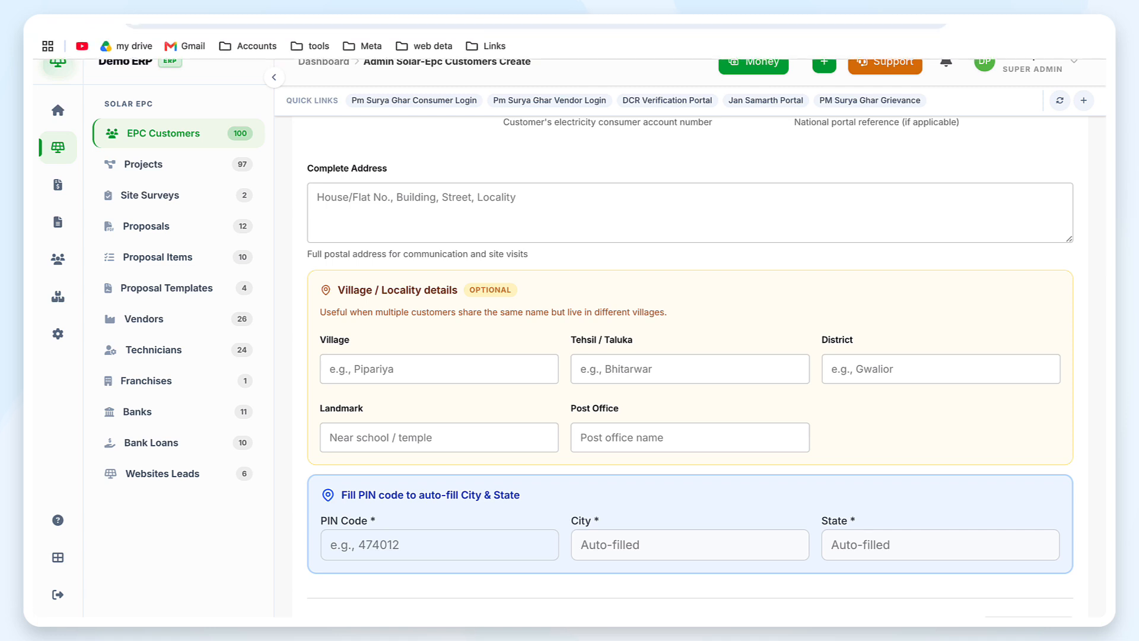
left_click(703, 2)
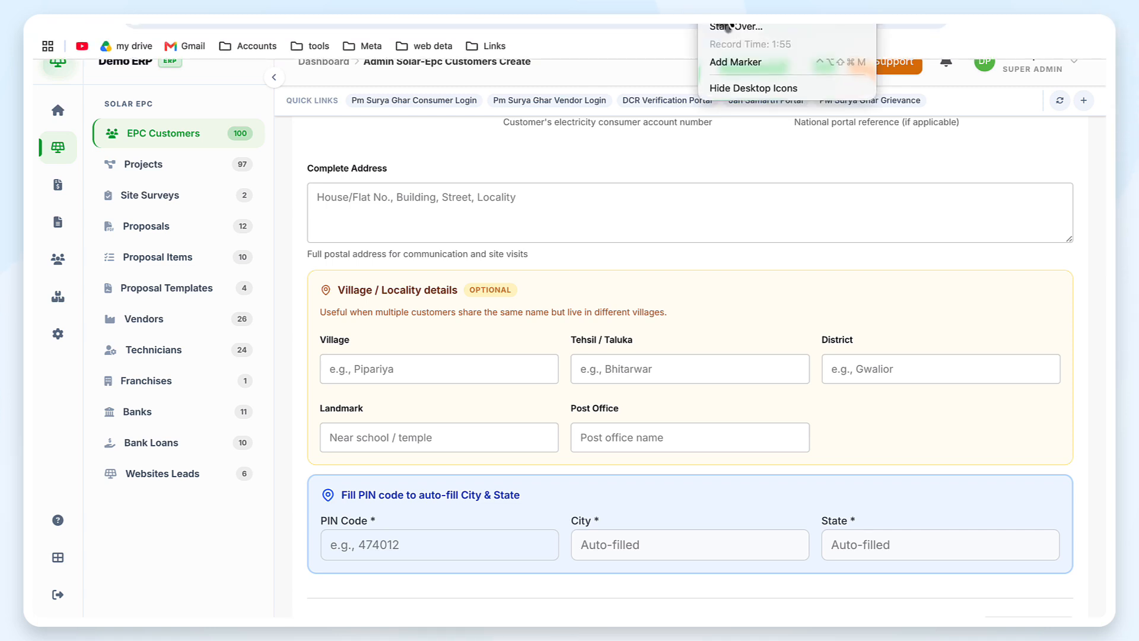
left_click(718, 8)
scroll(600, 382, "up", 8)
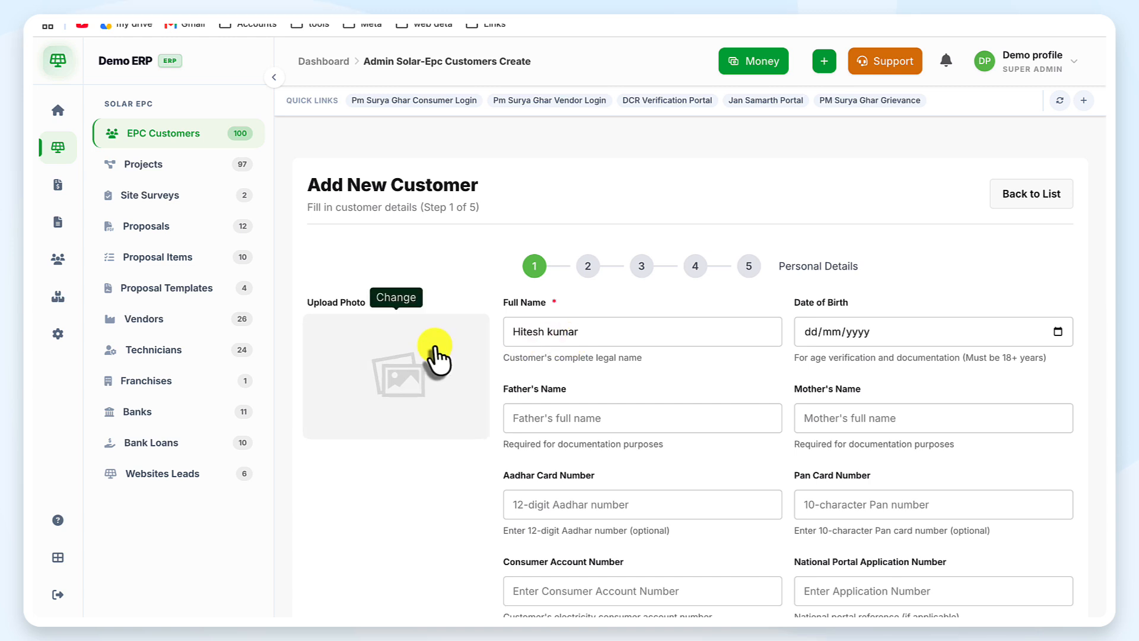
scroll(722, 420, "down", 5)
scroll(722, 422, "down", 1)
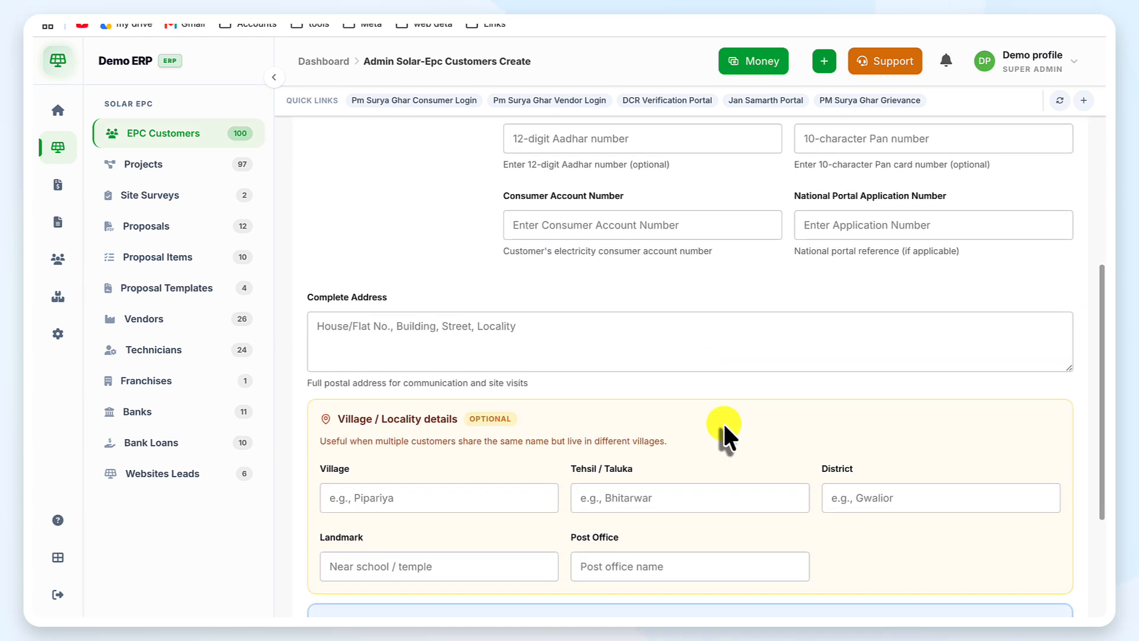
left_click(586, 335)
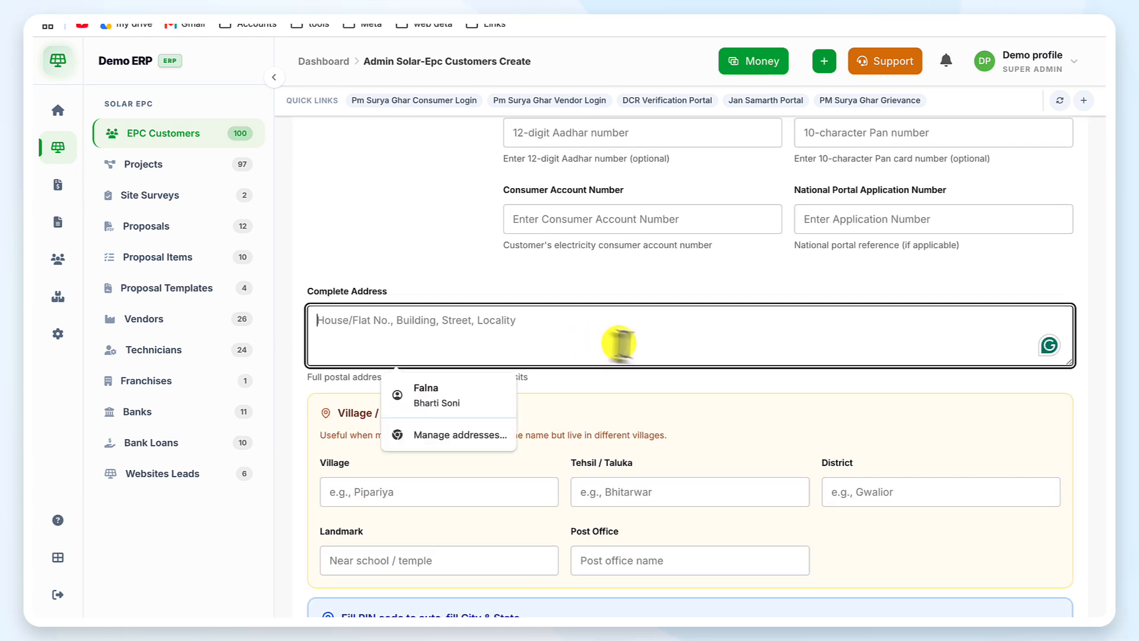
left_click(592, 378)
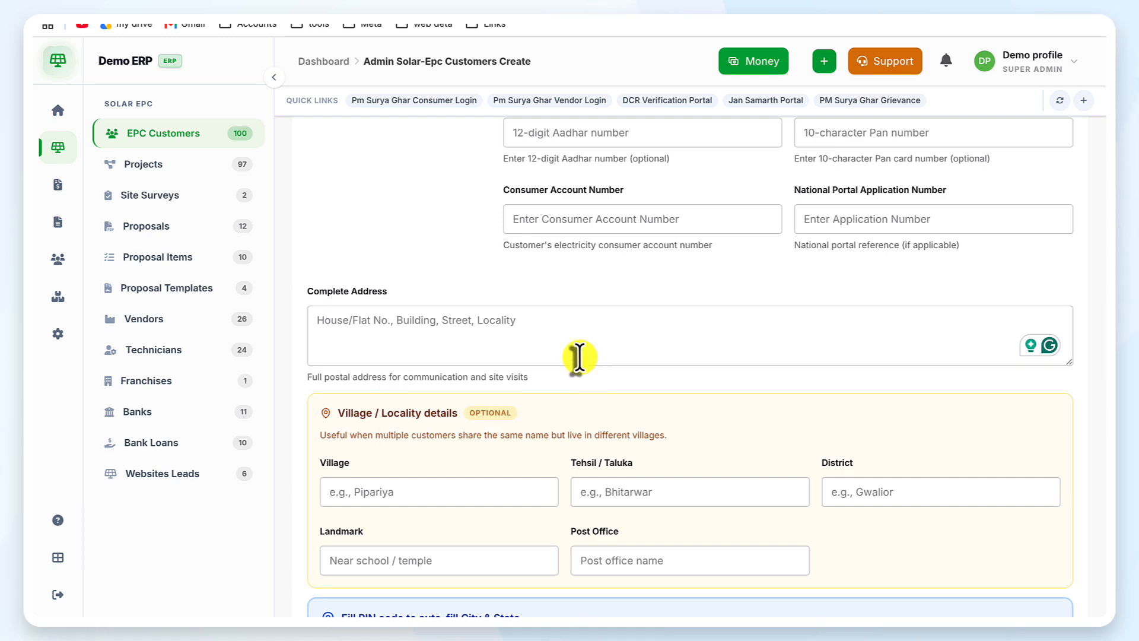
scroll(579, 355, "down", 3)
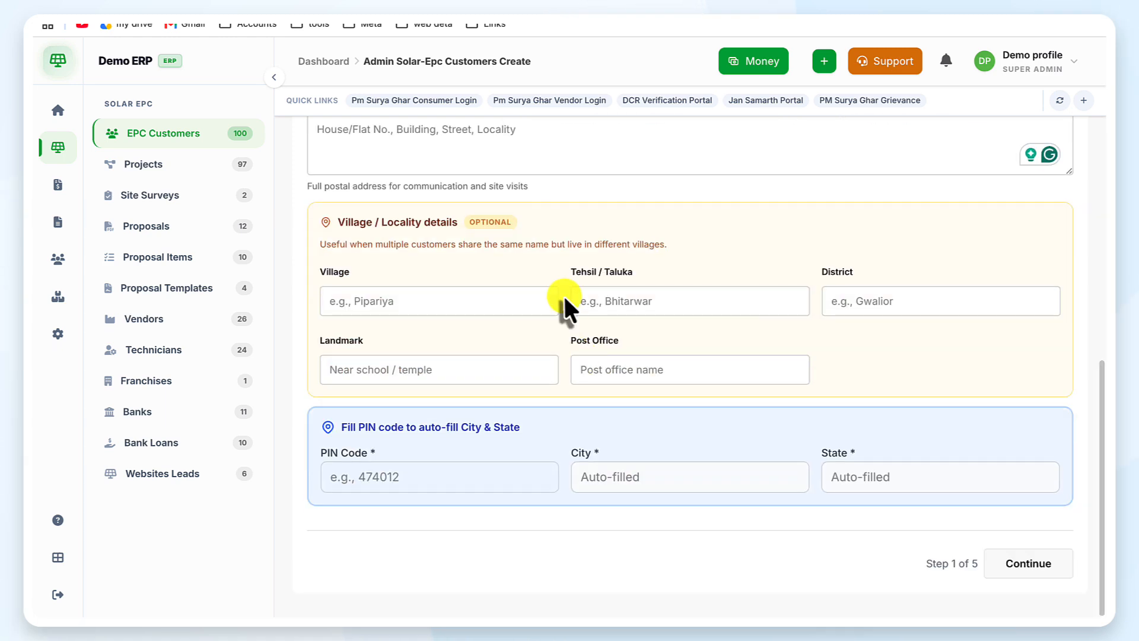
scroll(564, 295, "up", 5)
Step: Enter the customer's street address in the Complete Address field
left_click(556, 485)
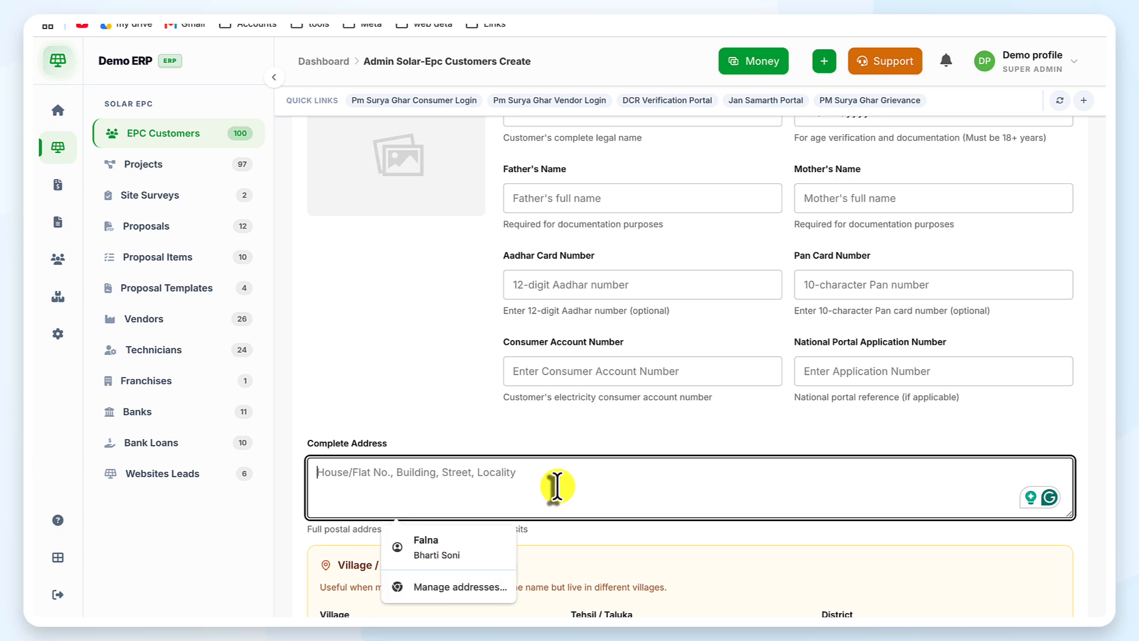
type("Kanak")
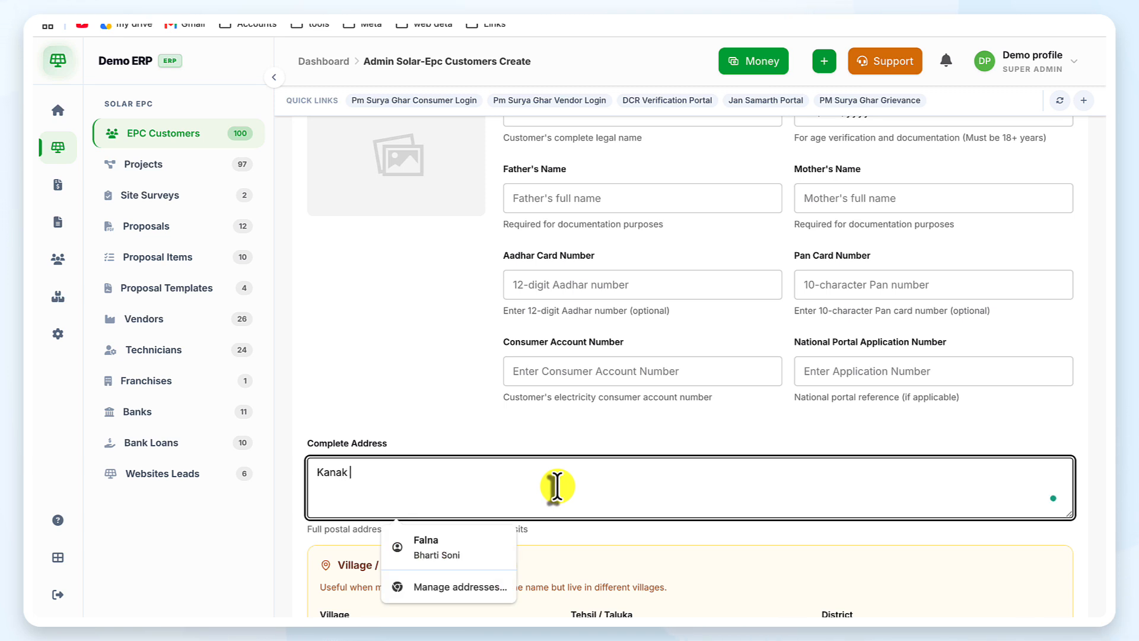
type(" colo")
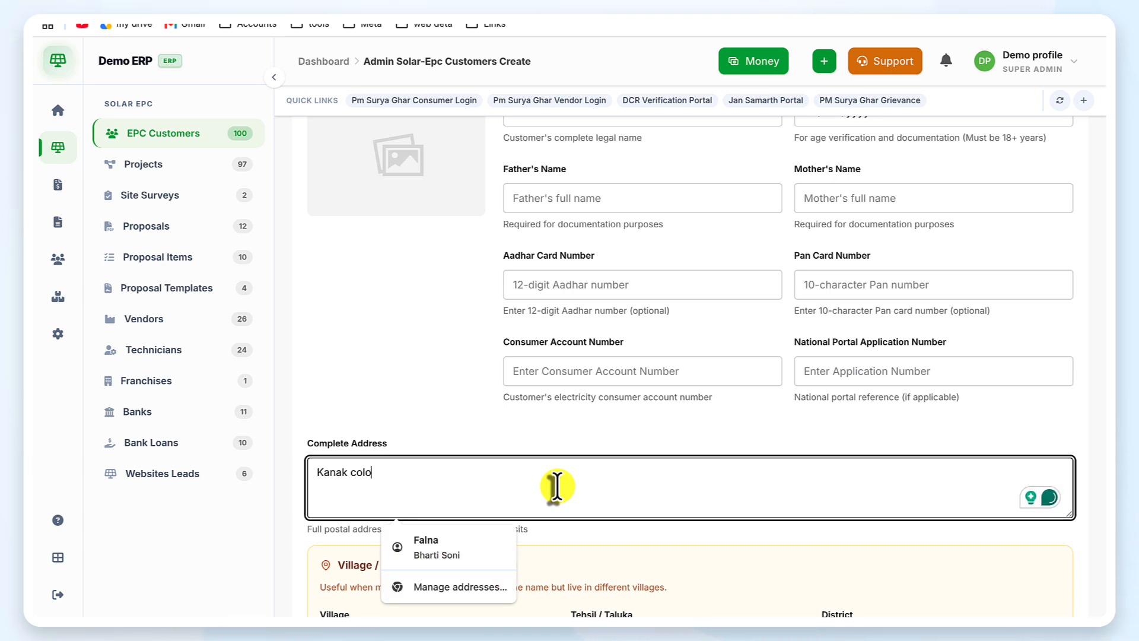
type("ny patna")
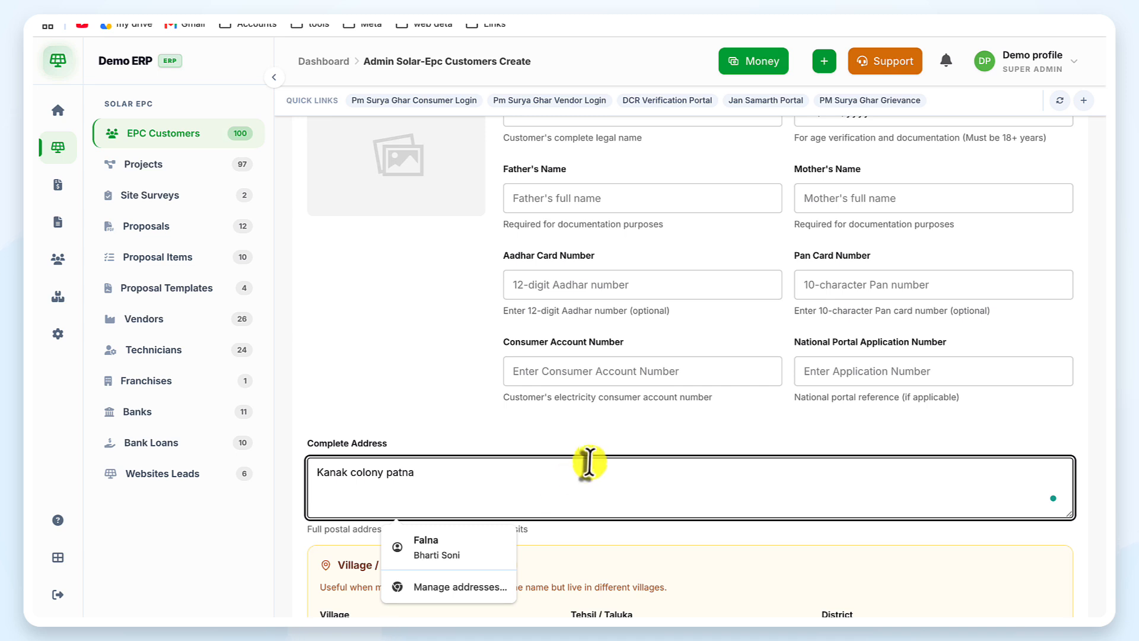
scroll(579, 457, "down", 5)
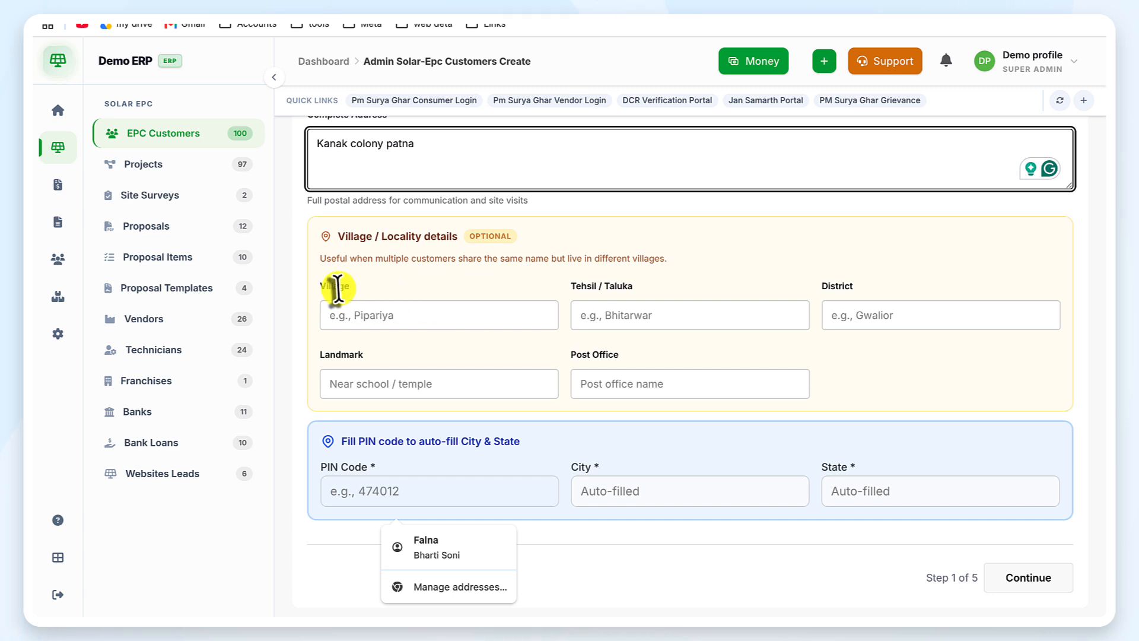
Step: Leave the optional Tehsil, District, Landmark and Post Office fields blank
left_click(361, 291)
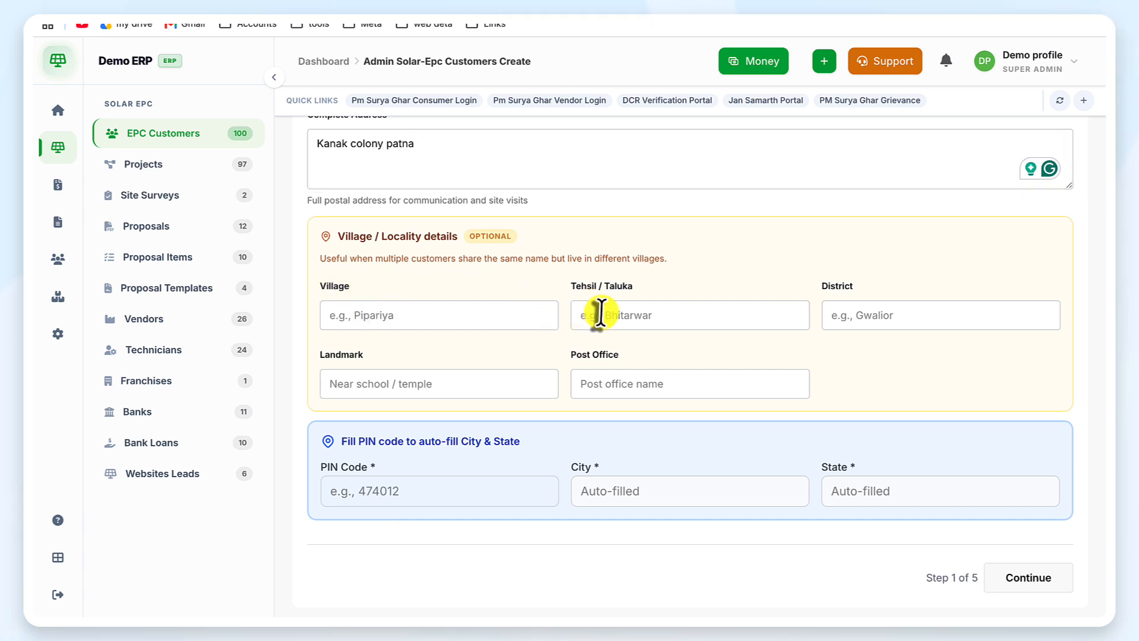
left_click(595, 314)
left_click(942, 315)
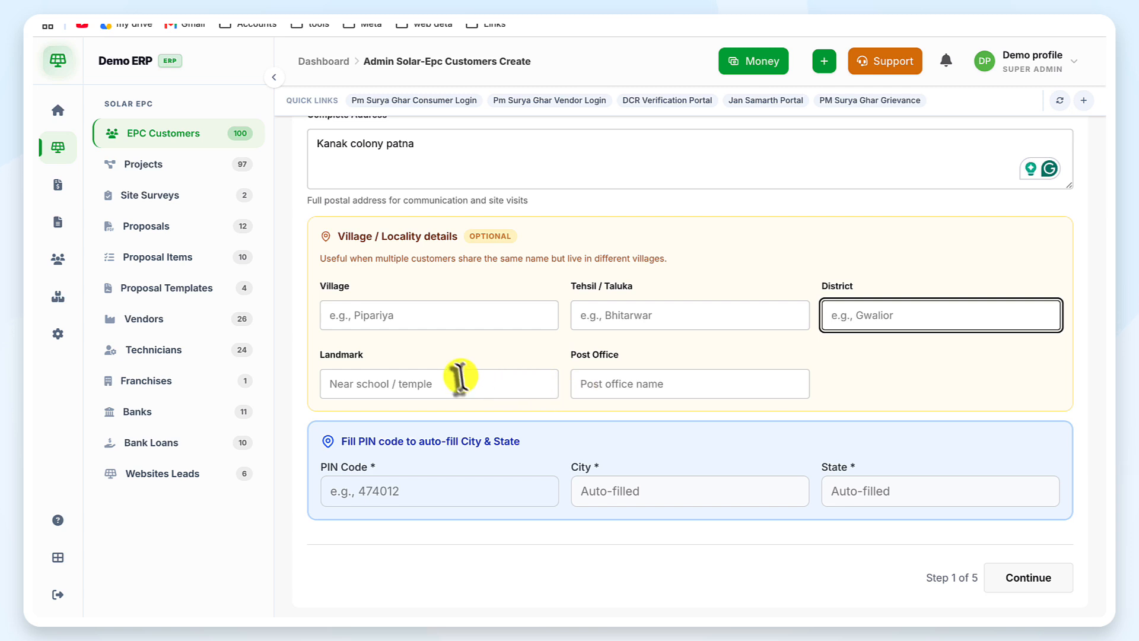
left_click(462, 383)
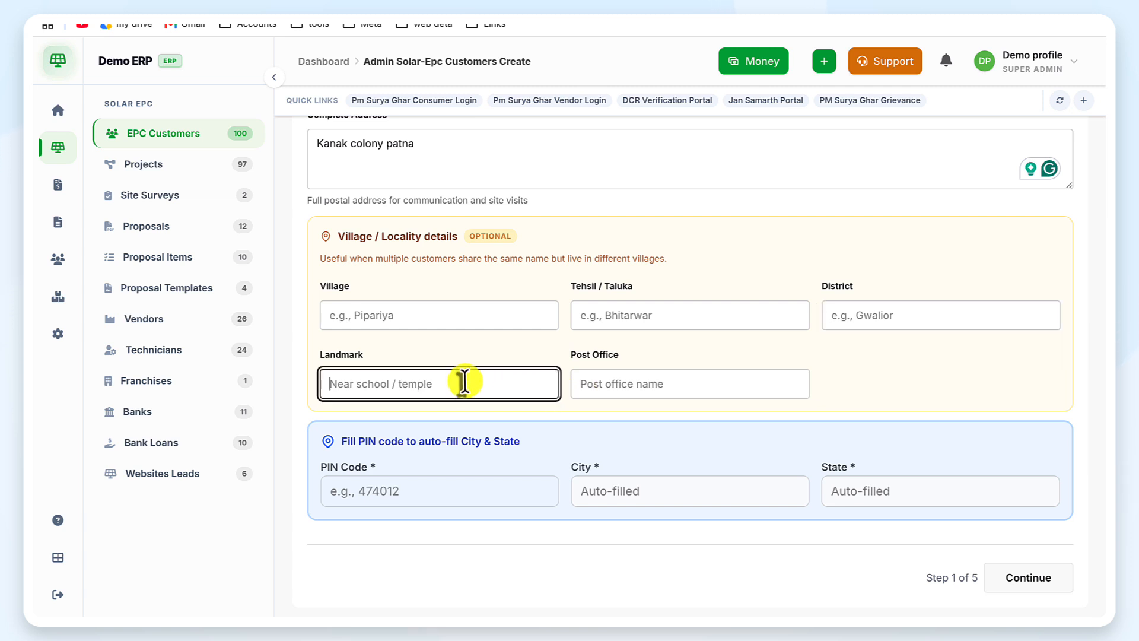
left_click(652, 387)
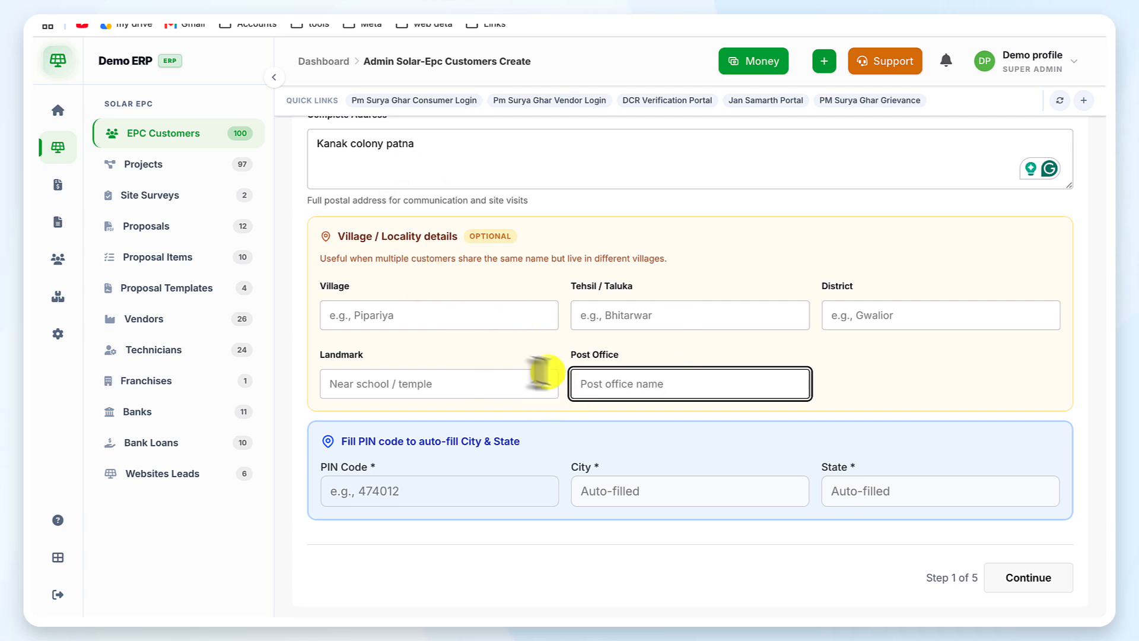
Step: Enter the customer's PIN code so City and State auto-fill as Shahjahanpur, Uttar Pradesh
left_click(464, 497)
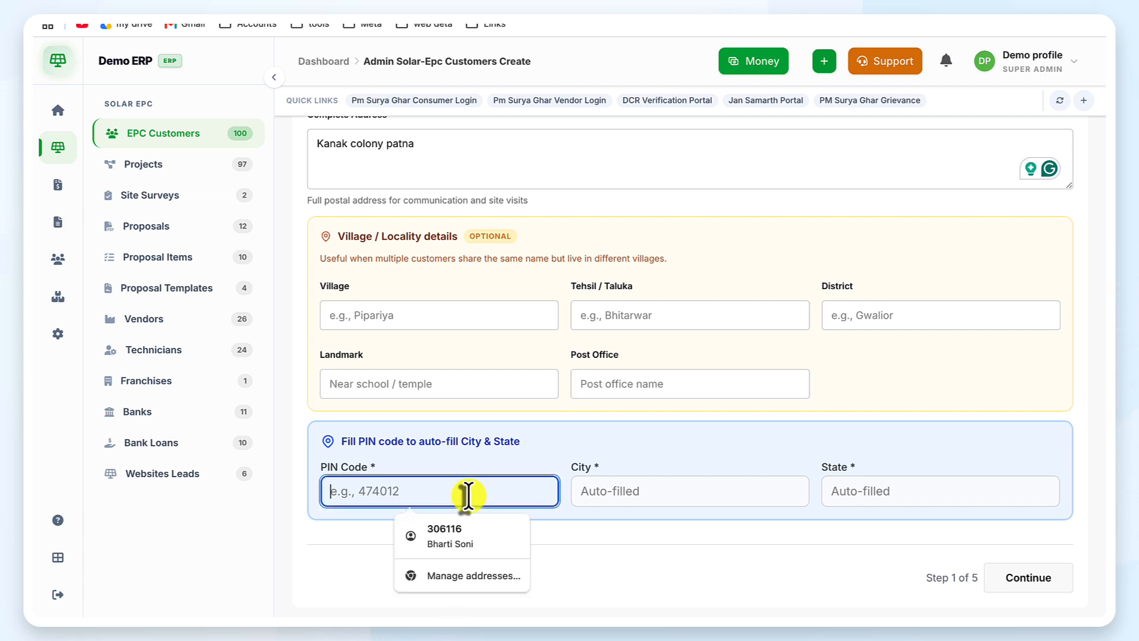
type("2")
scroll(468, 495, "down", 1)
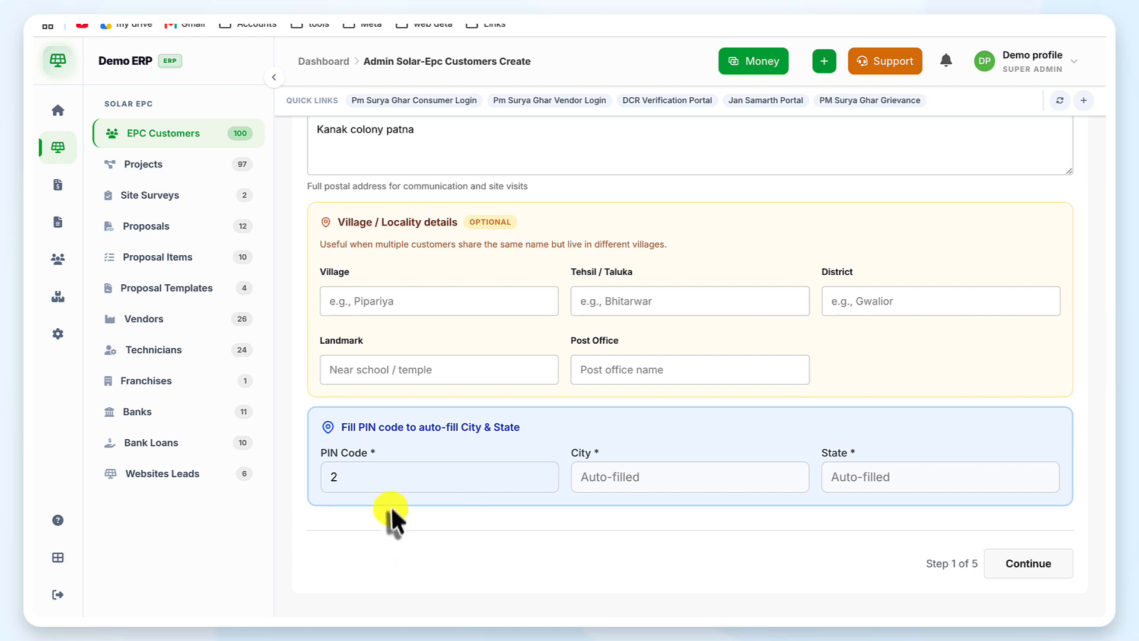
left_click(414, 478)
key("BackSpace")
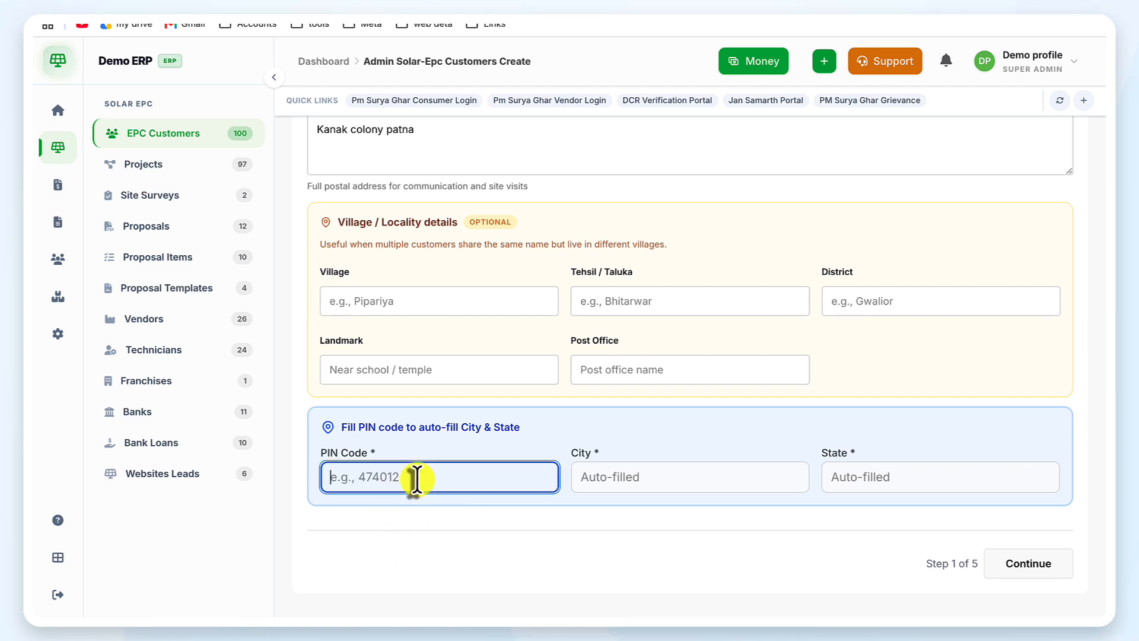
type("242001")
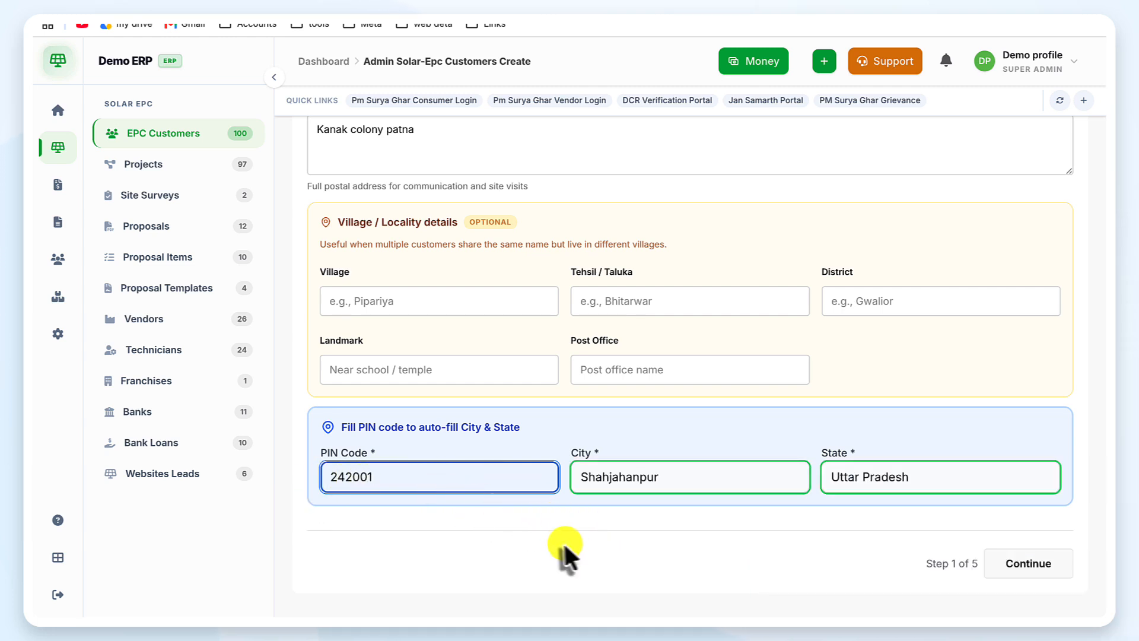
left_click(579, 549)
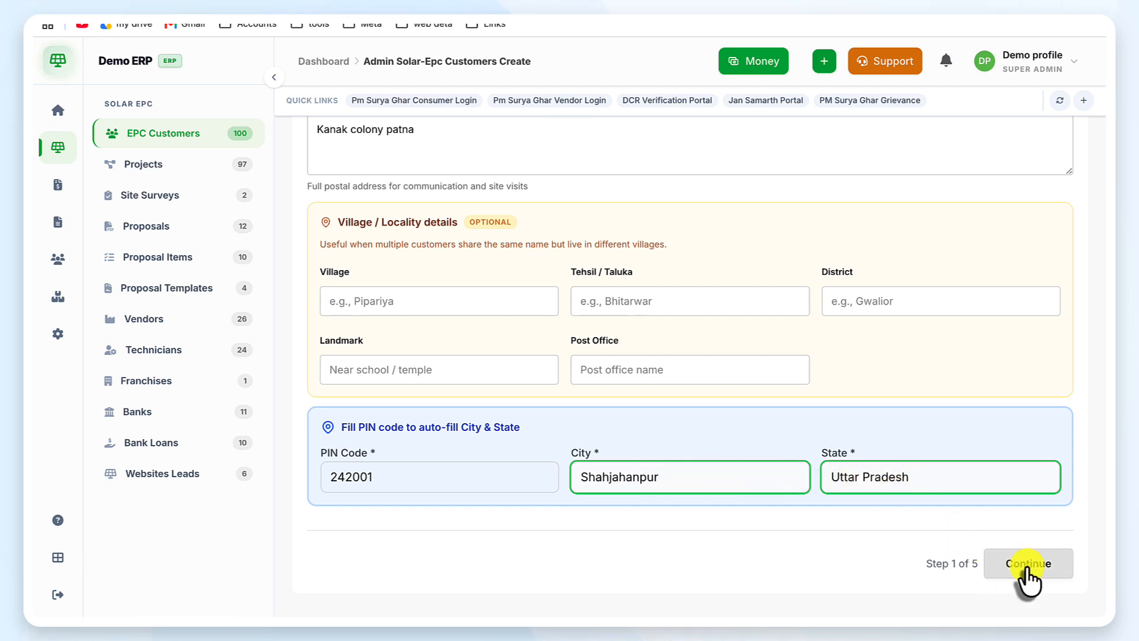
Step: On Contact Info, enter the customer's phone number, keep WhatsApp same as phone, and continue to Project Details
left_click(997, 565)
scroll(546, 353, "up", 4)
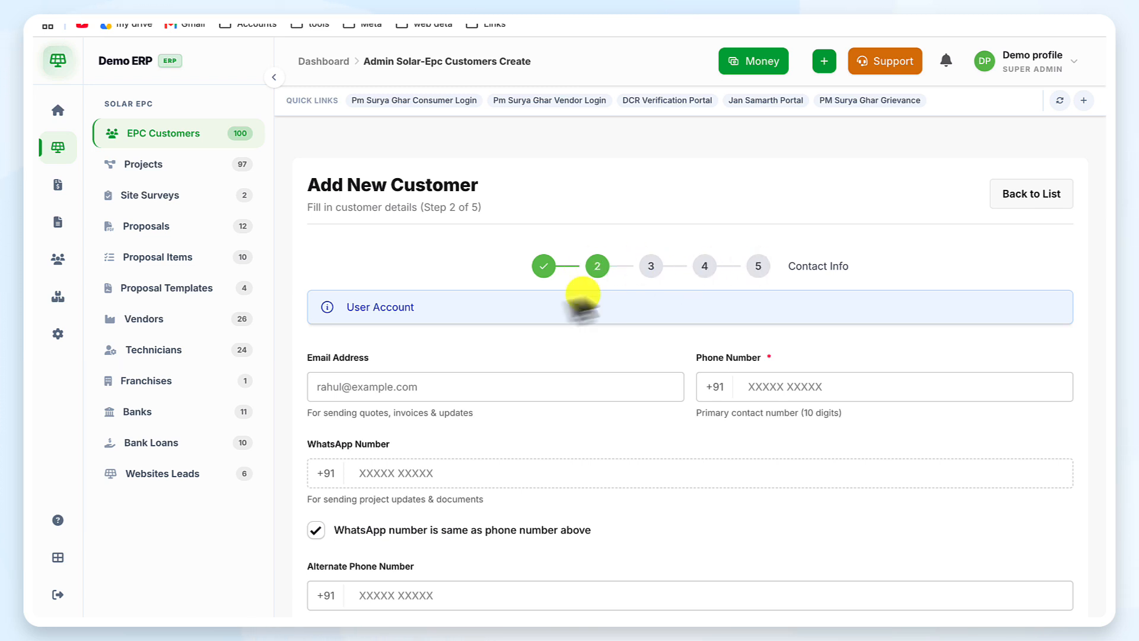
scroll(604, 339, "down", 1)
scroll(603, 336, "down", 2)
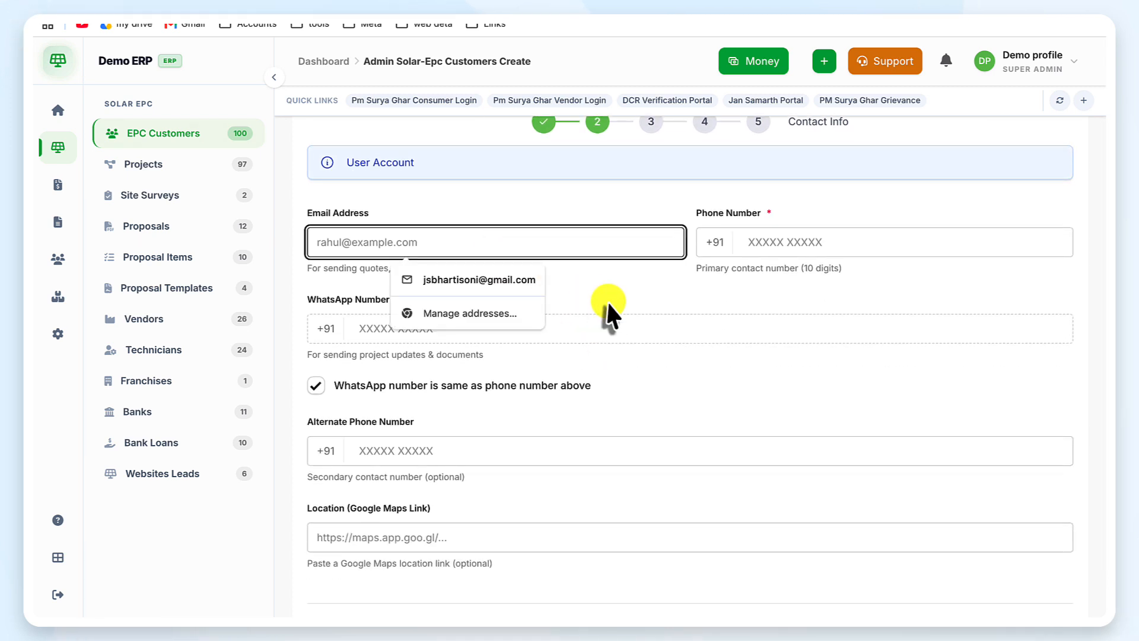
left_click(756, 241)
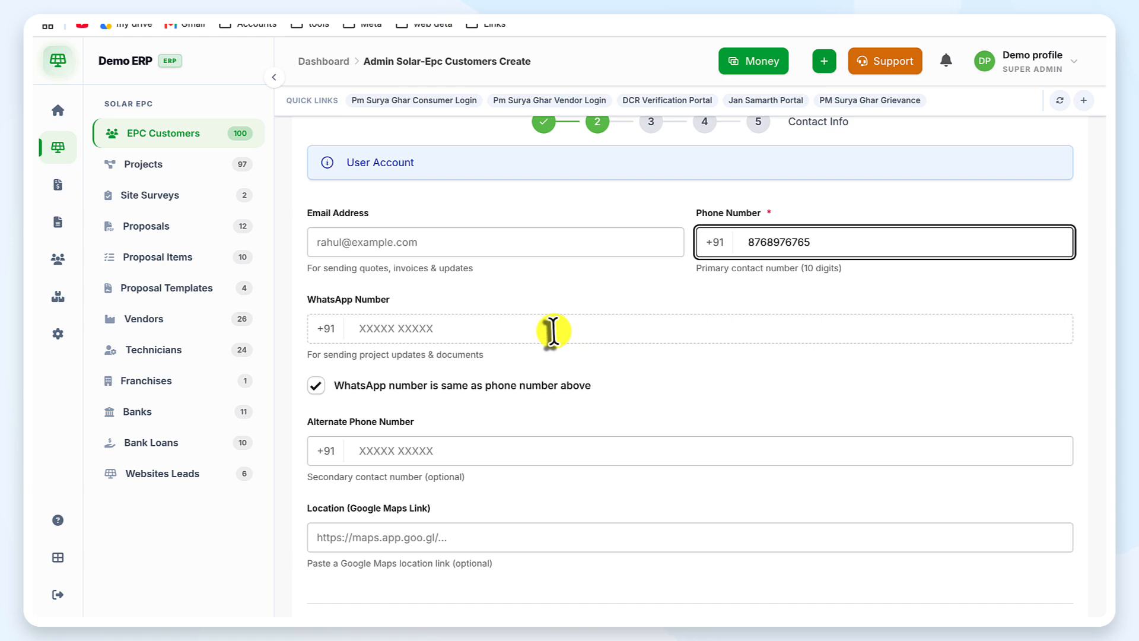
left_click(552, 328)
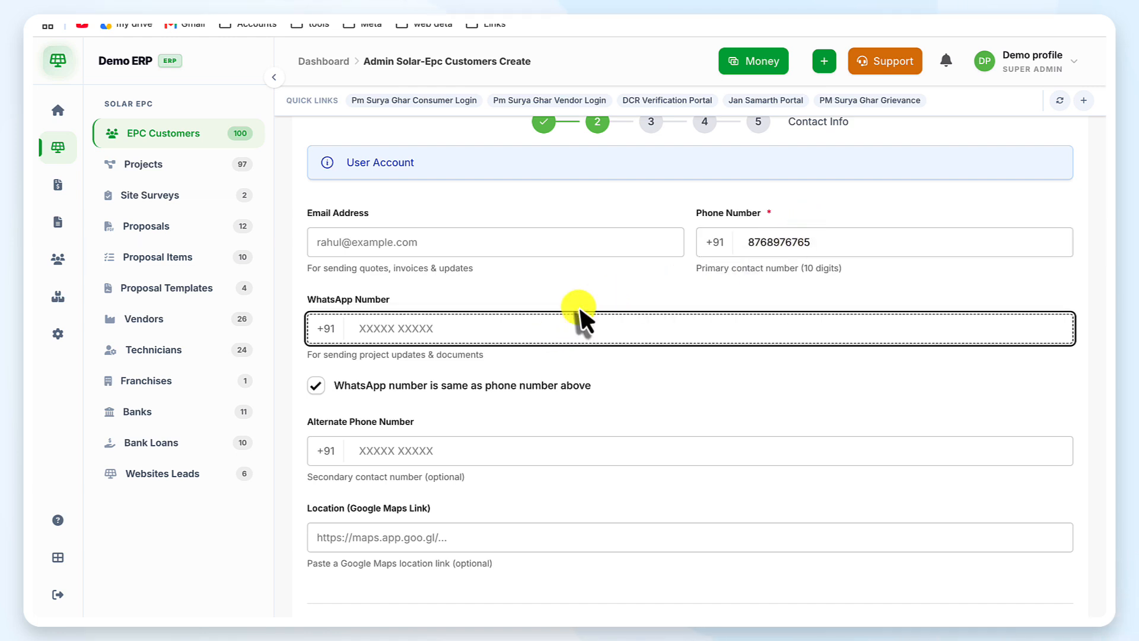
scroll(534, 451, "down", 2)
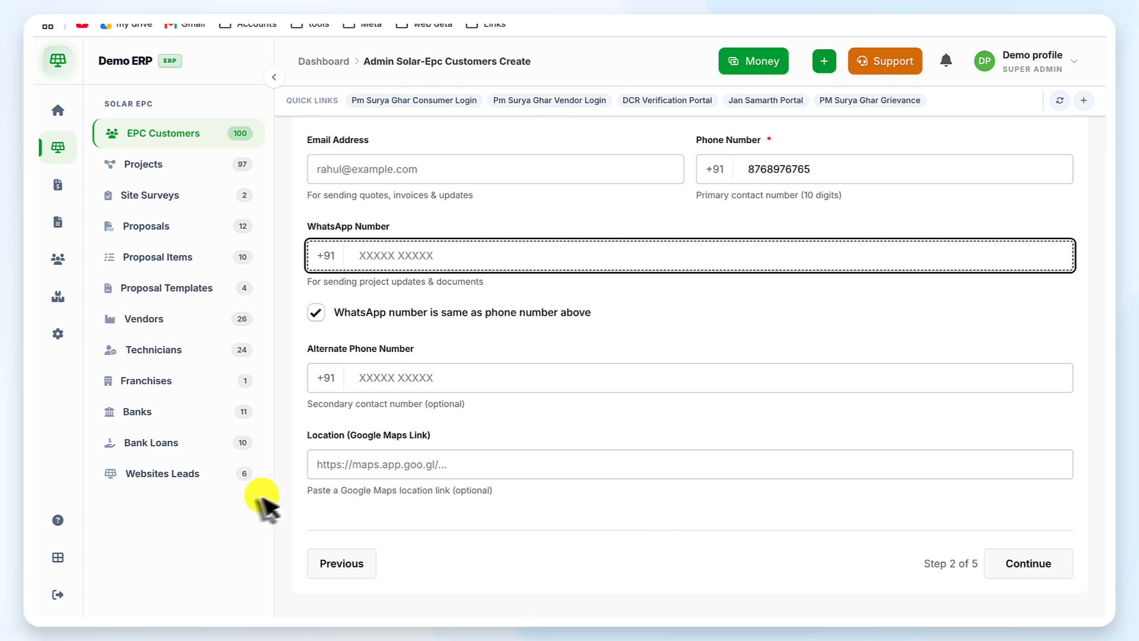
left_click(1016, 564)
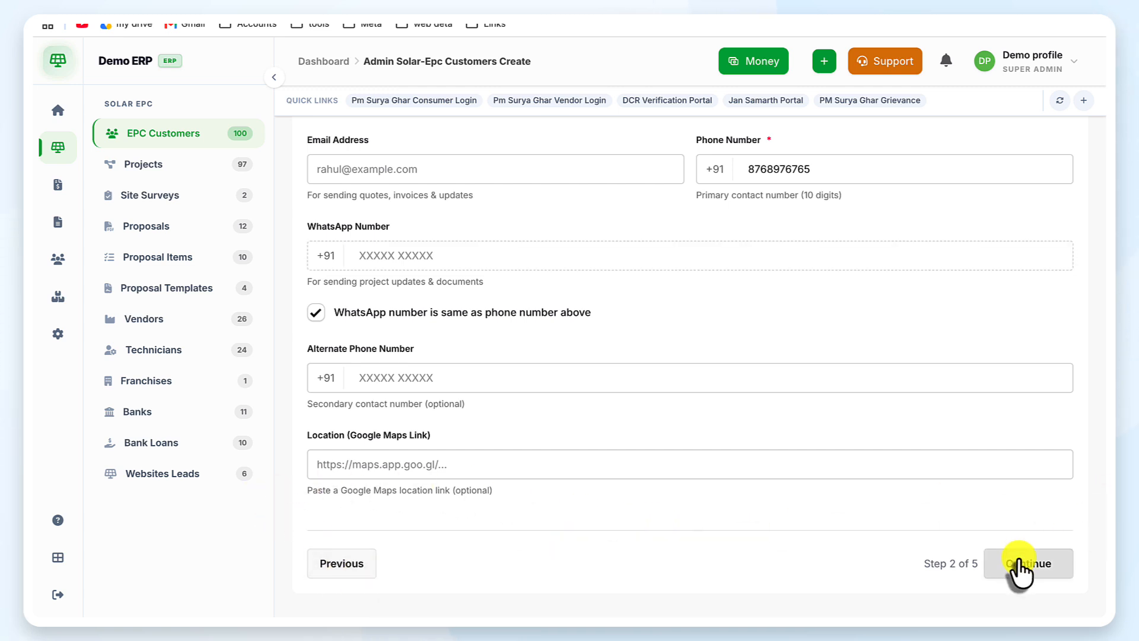
scroll(465, 254, "up", 5)
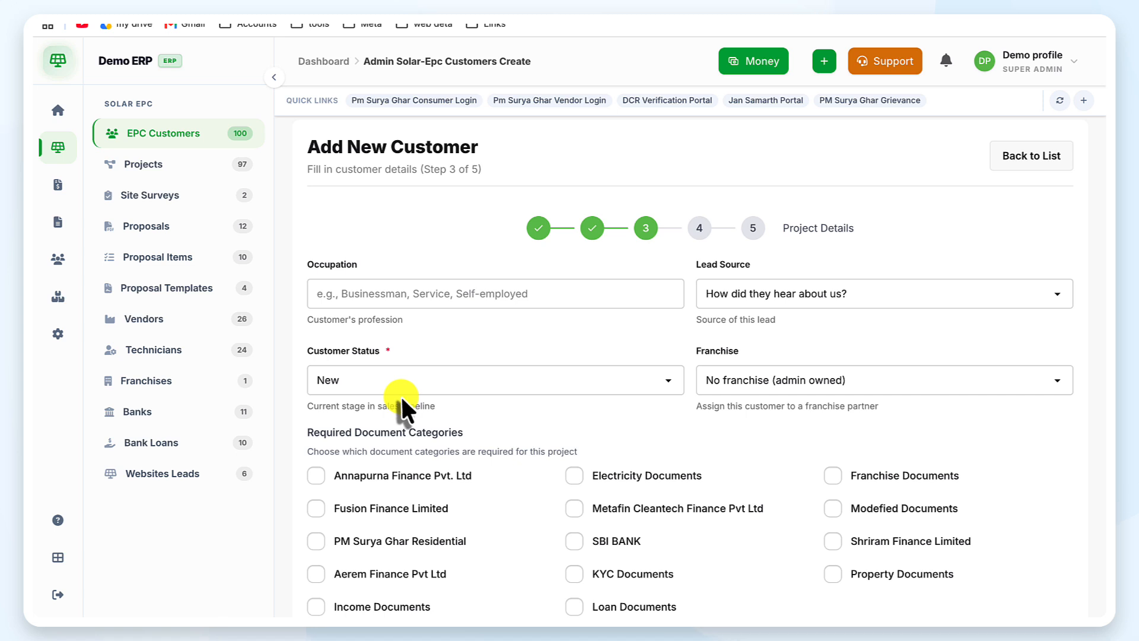
Step: Set the customer's occupation to Doctor and lead source to Referral
scroll(401, 394, "down", 1)
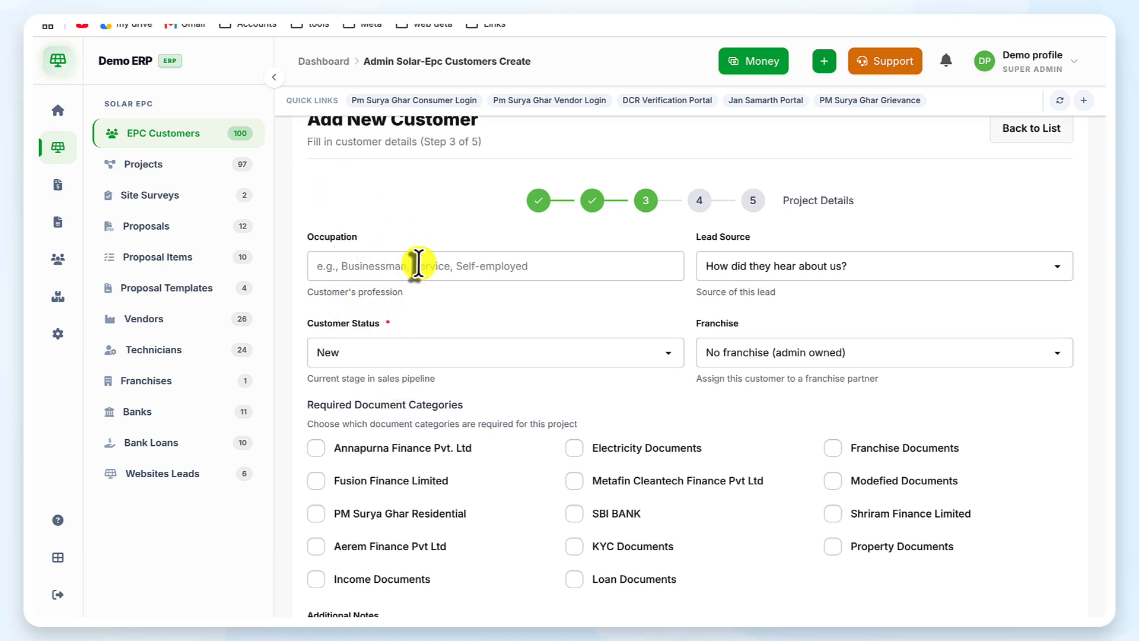
left_click(417, 265)
left_click(421, 298)
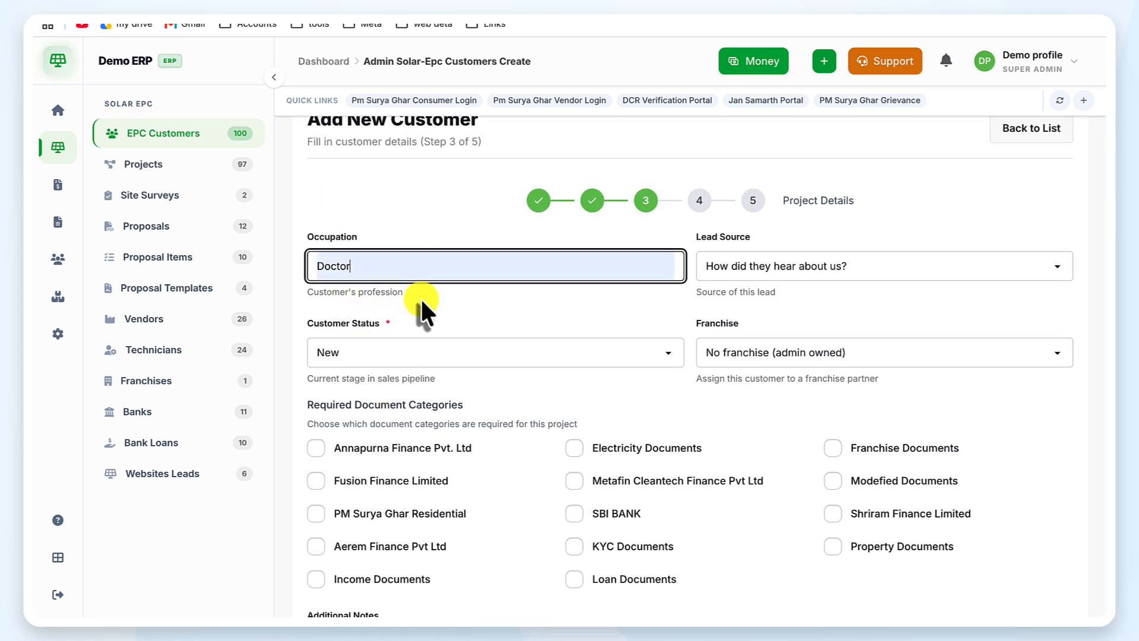
left_click(783, 262)
scroll(775, 356, "down", 2)
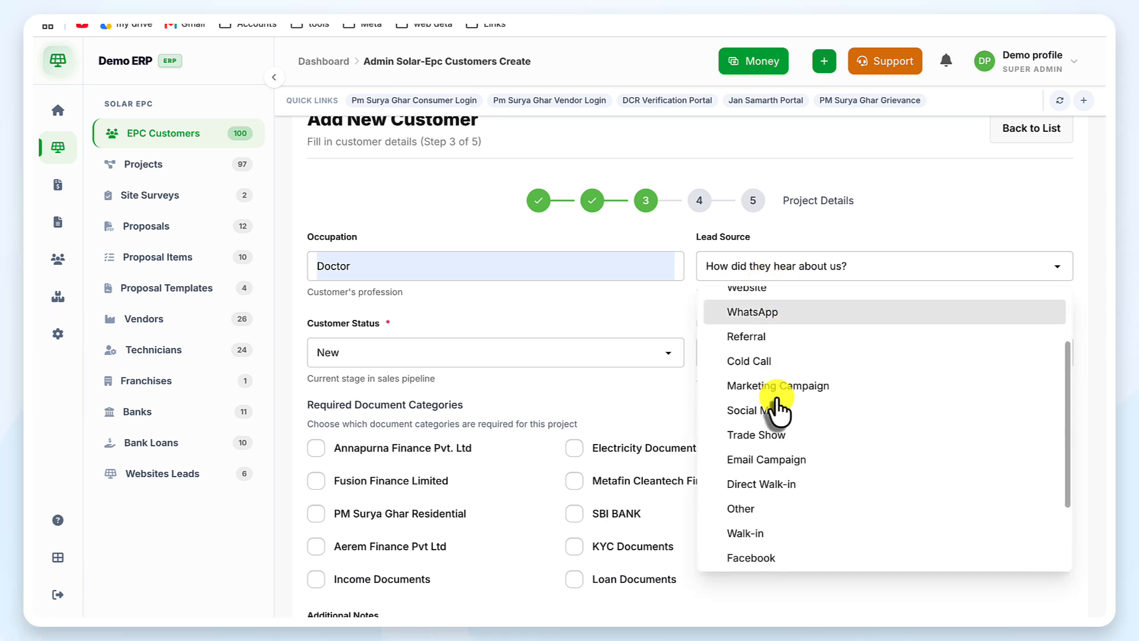
scroll(777, 409, "down", 3)
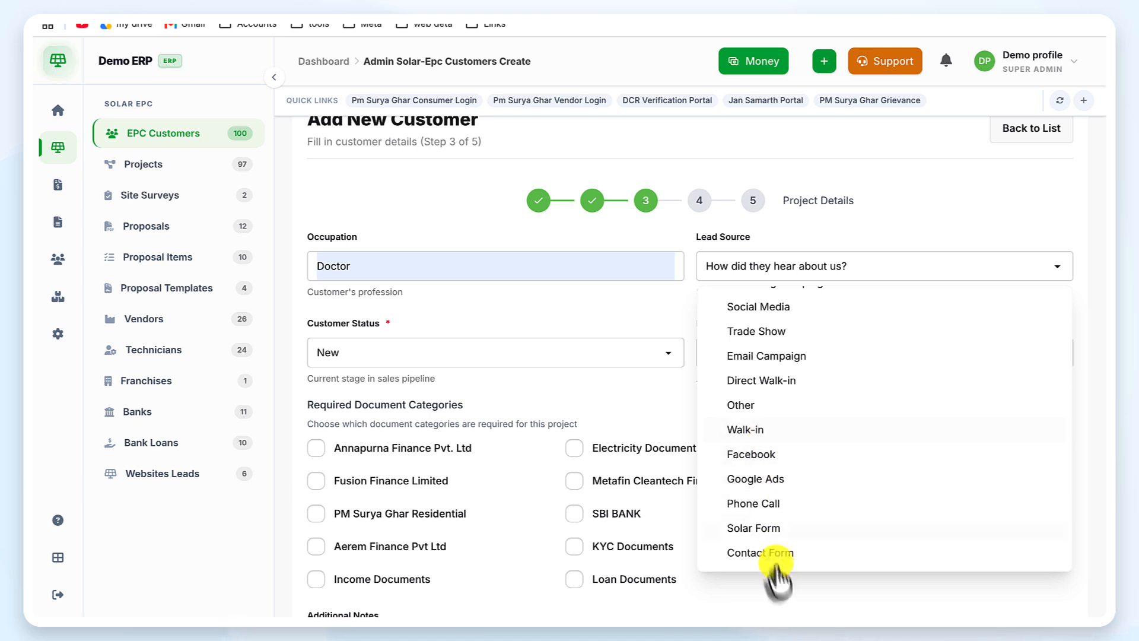
scroll(789, 475, "up", 4)
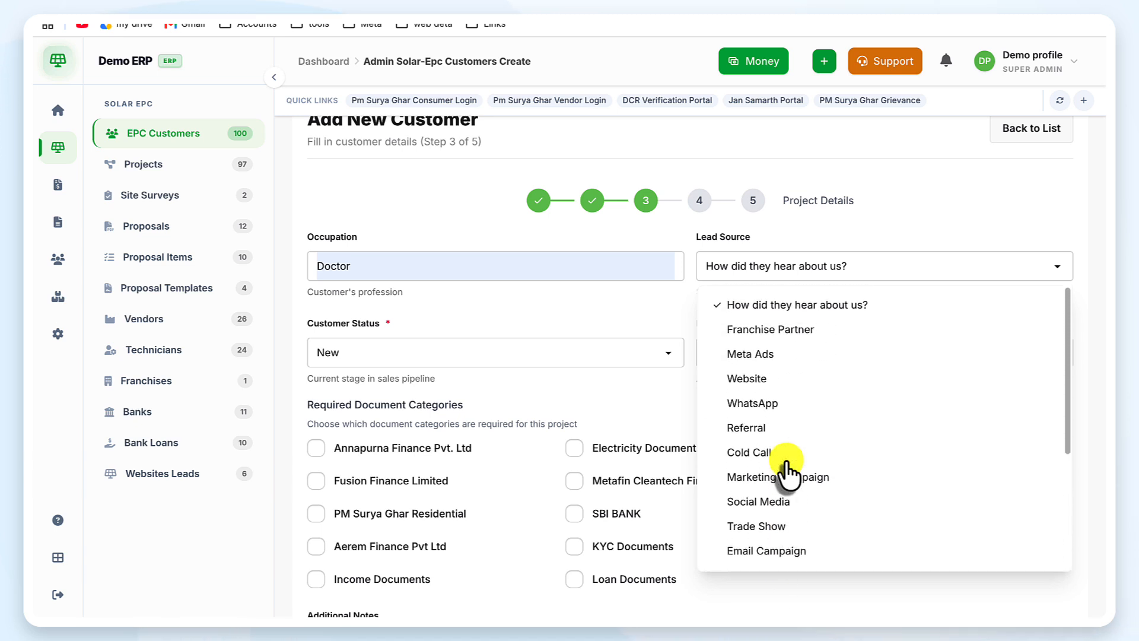
left_click(767, 428)
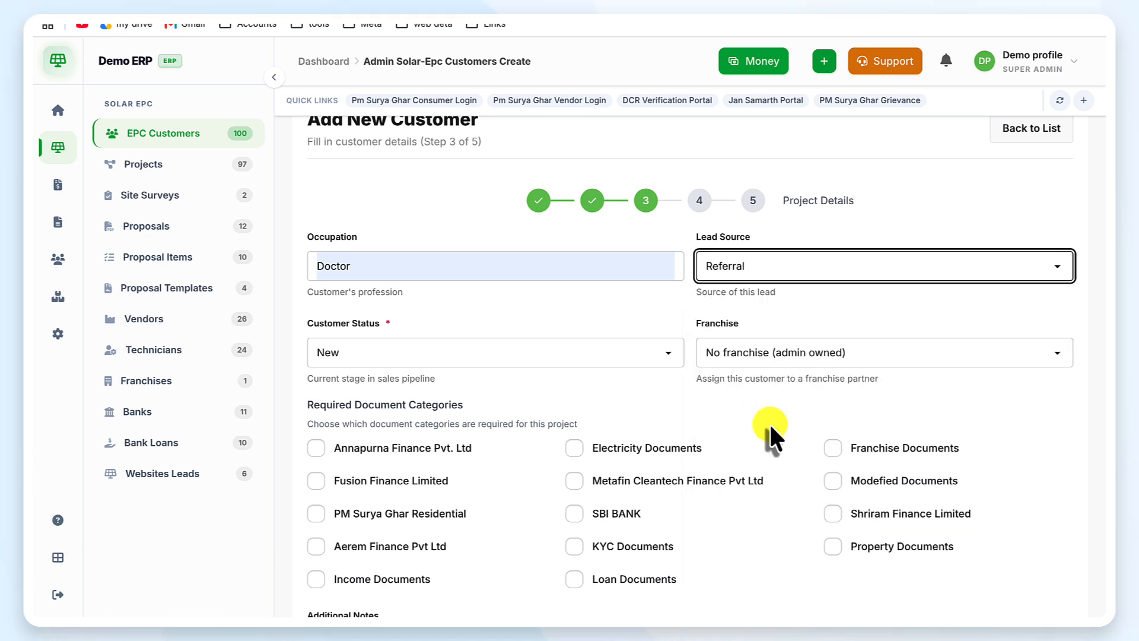
Step: Choose New as the customer status
scroll(457, 365, "down", 2)
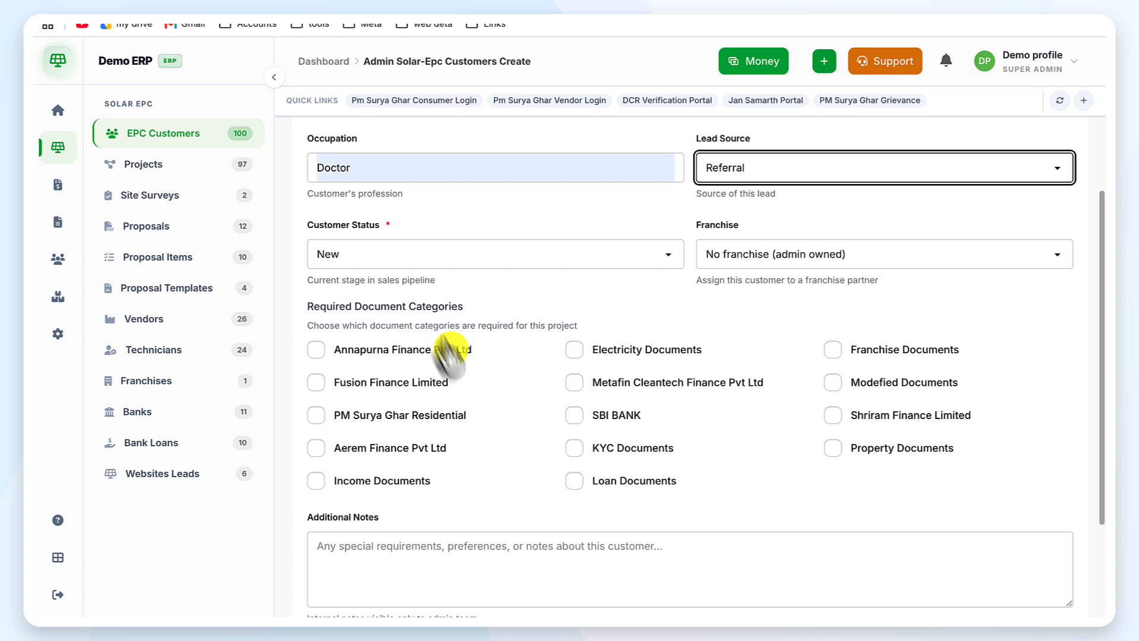
left_click(407, 262)
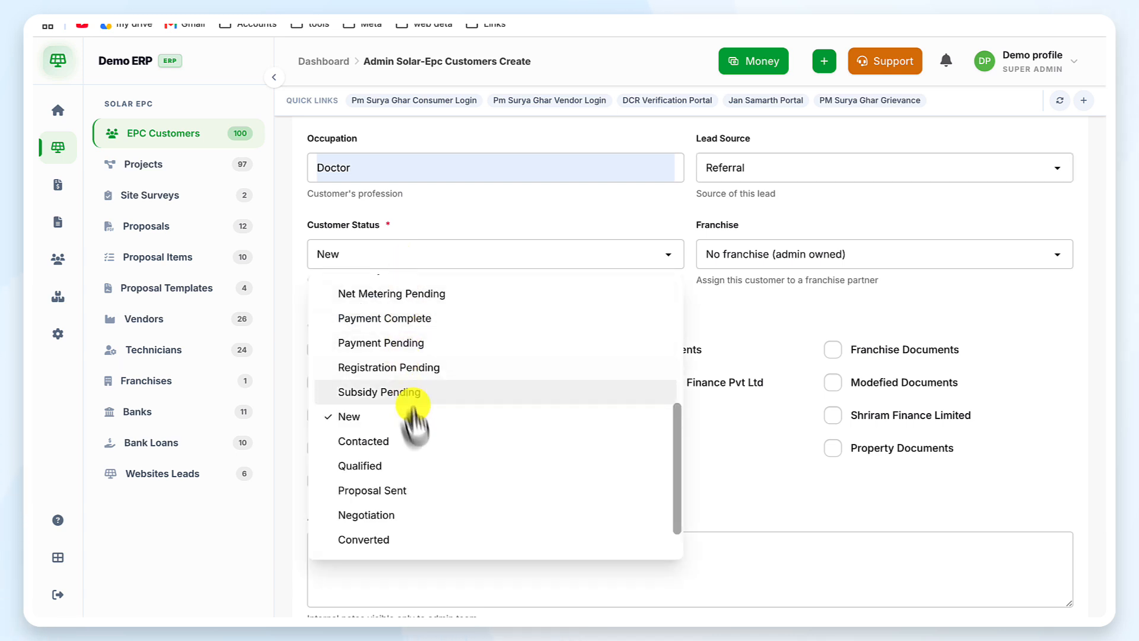
scroll(419, 446, "down", 1)
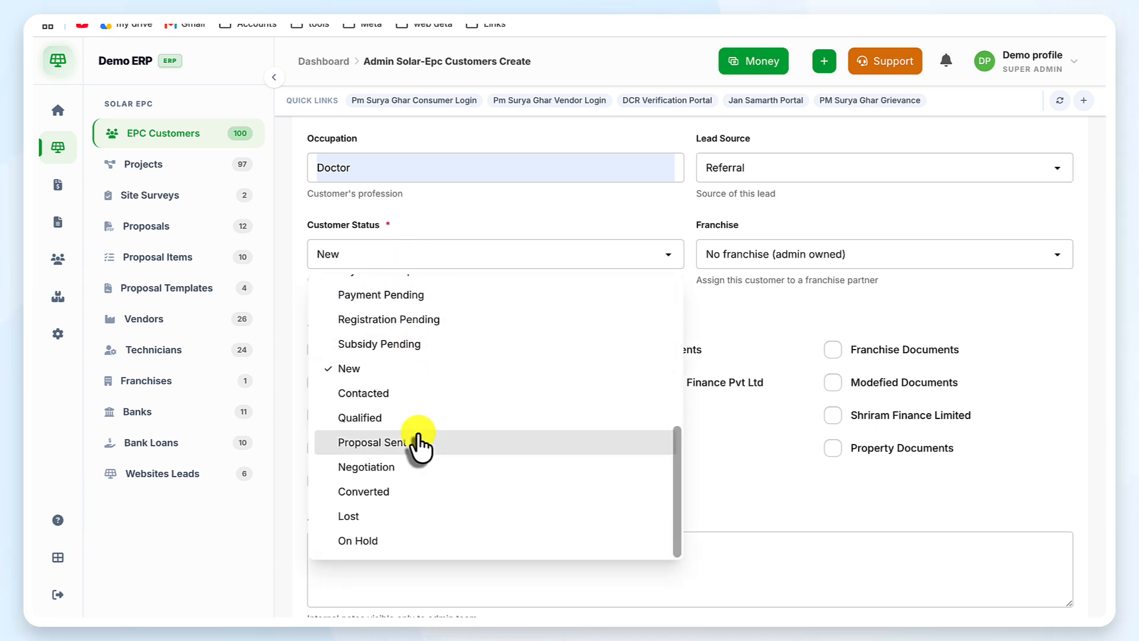
left_click(401, 367)
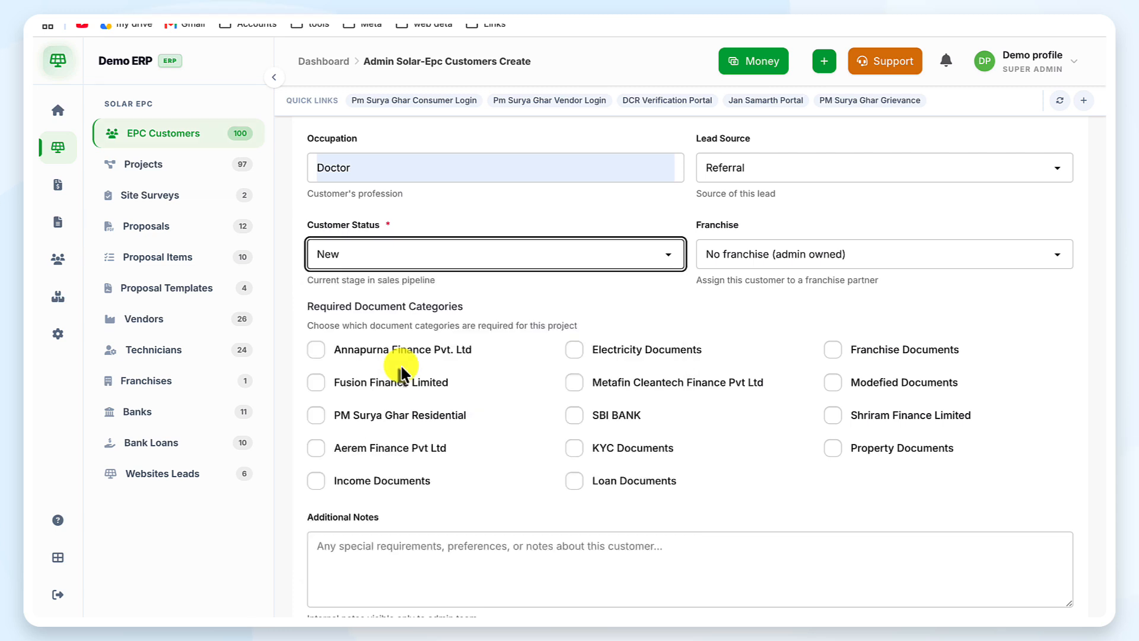
scroll(670, 315, "down", 2)
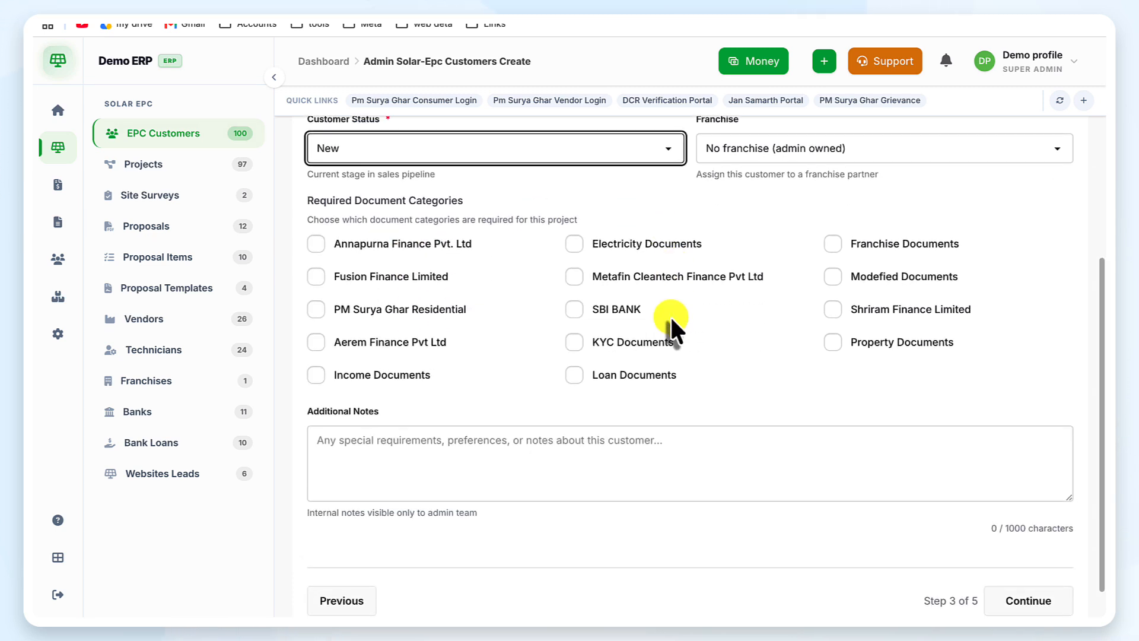
scroll(669, 326, "up", 1)
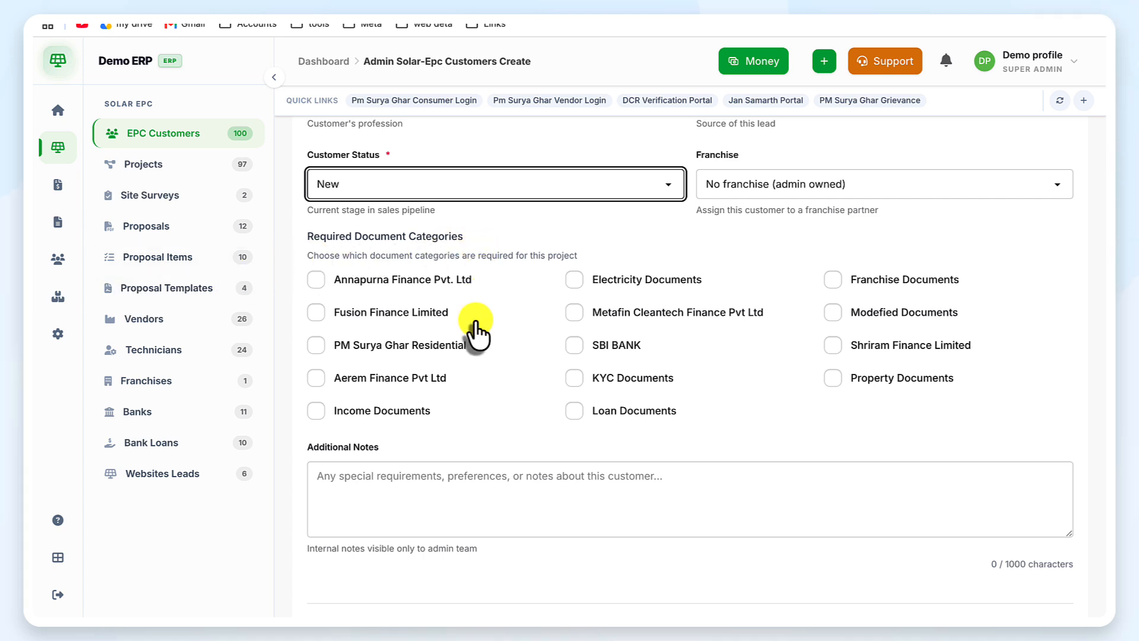
scroll(474, 332, "down", 1)
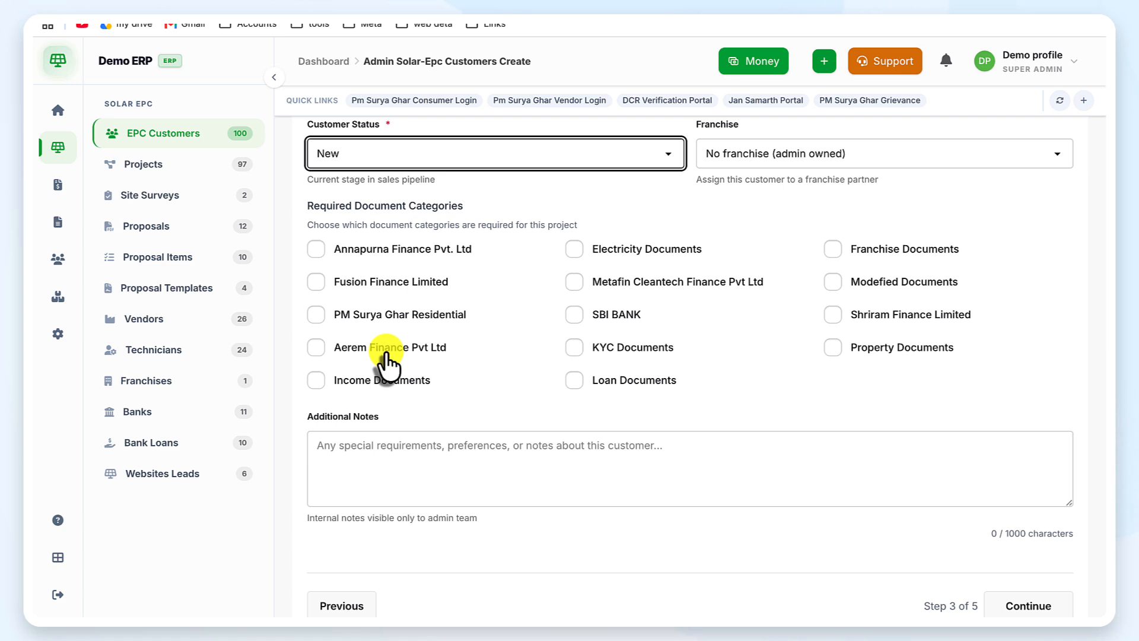
Step: Tick the PM Surya Ghar Residential, Income, Loan and KYC document category checkboxes
left_click(319, 315)
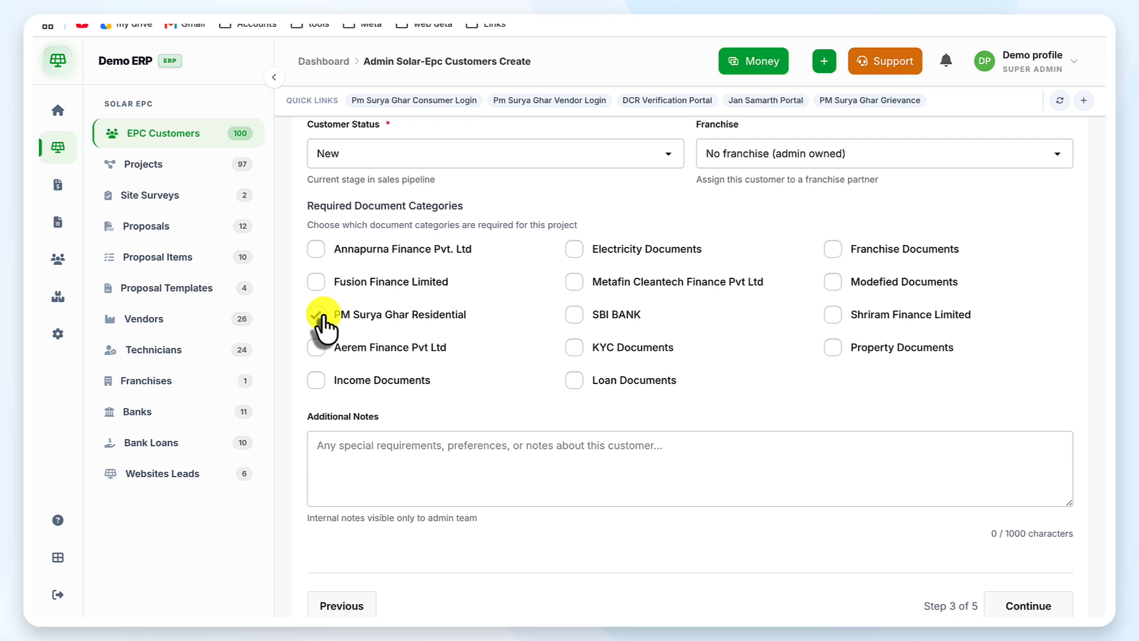
left_click(319, 383)
left_click(576, 381)
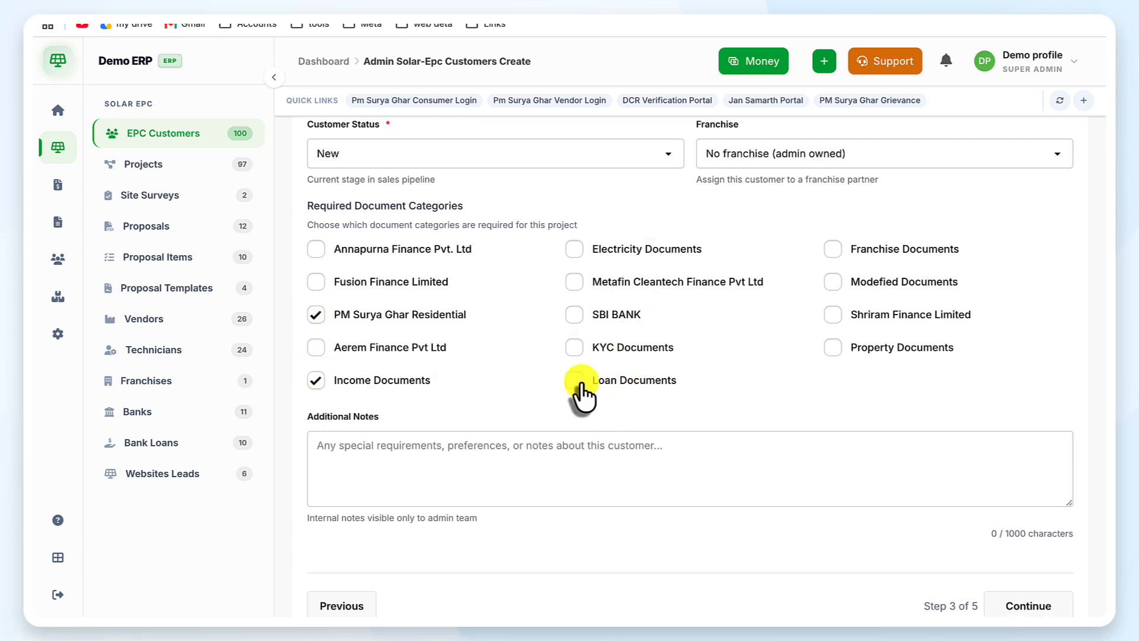
left_click(576, 350)
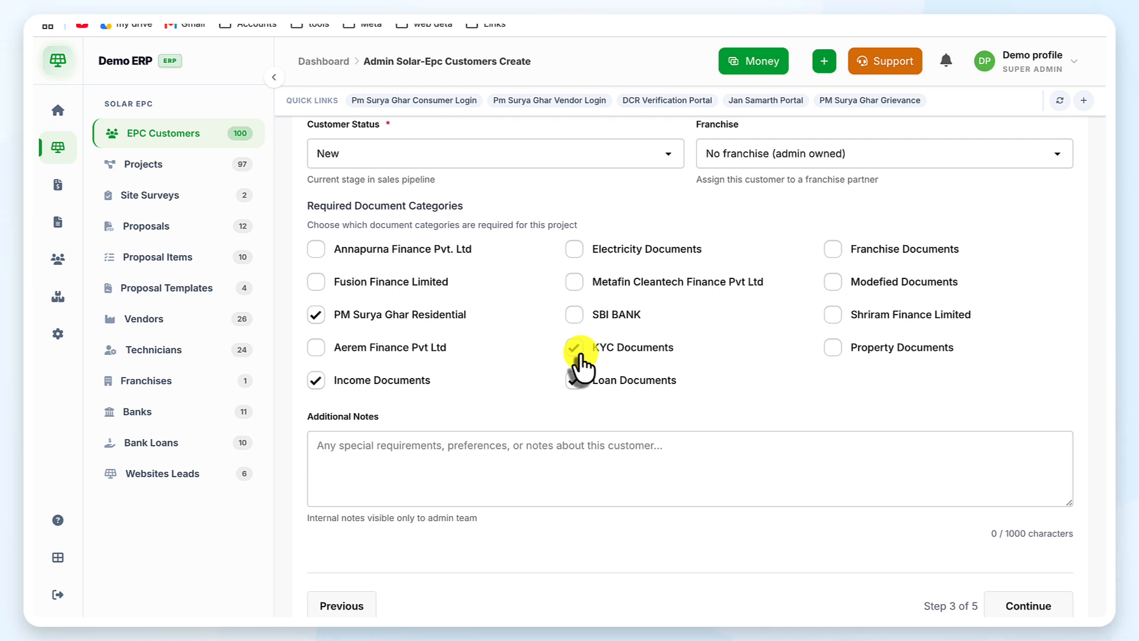
scroll(457, 350, "down", 1)
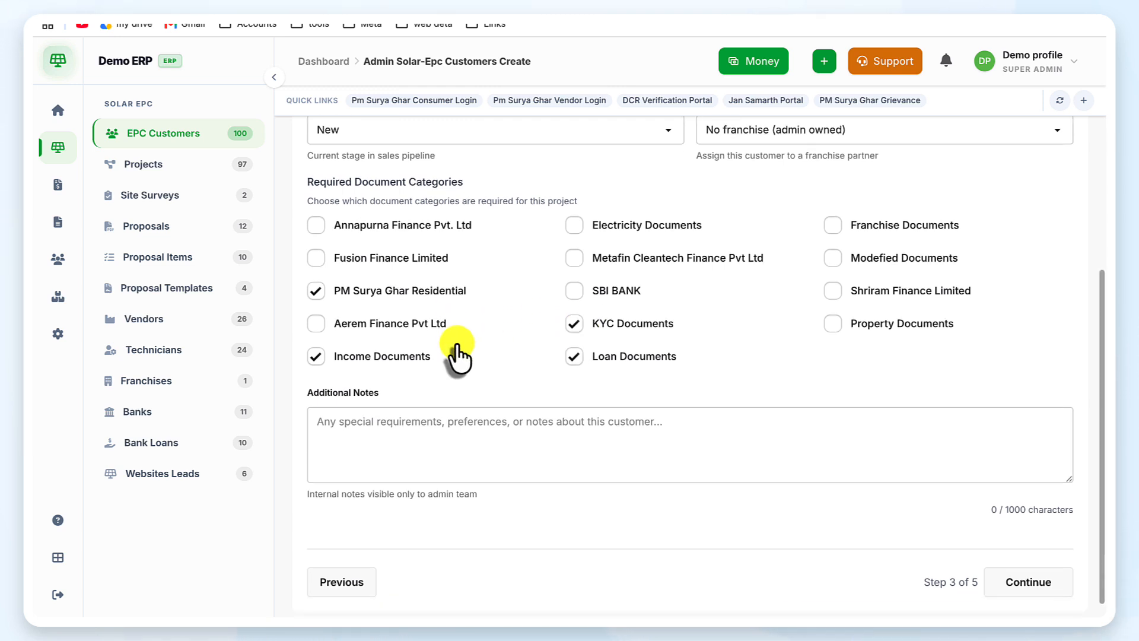
left_click(777, 435)
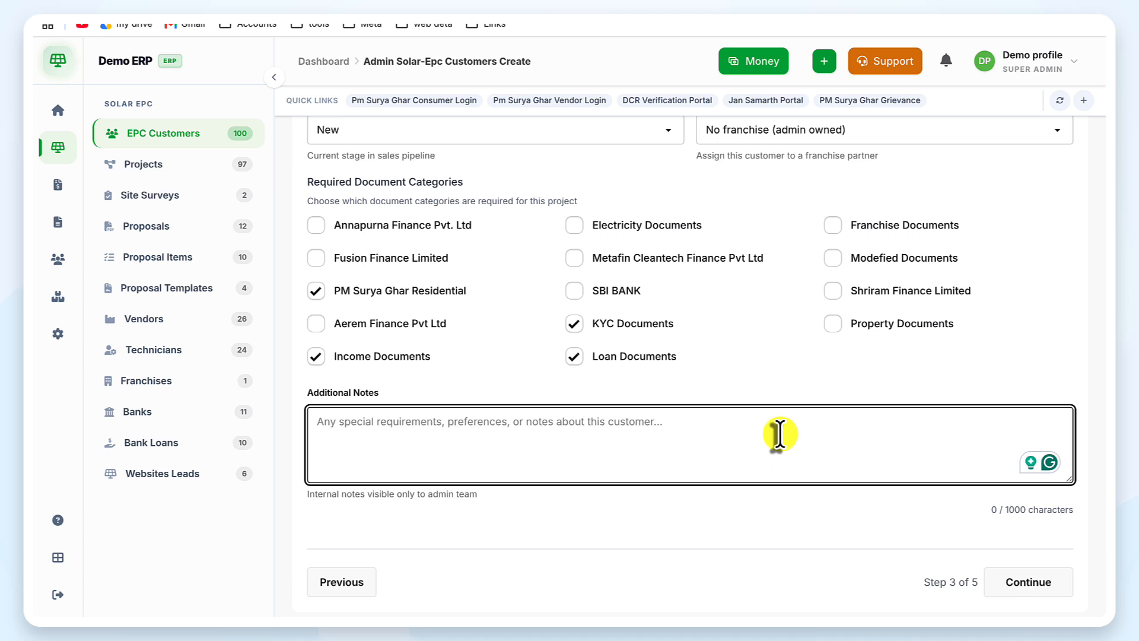
Step: Go to the Co-applicant step, mark a co-applicant and enter their name and relationship
left_click(1040, 593)
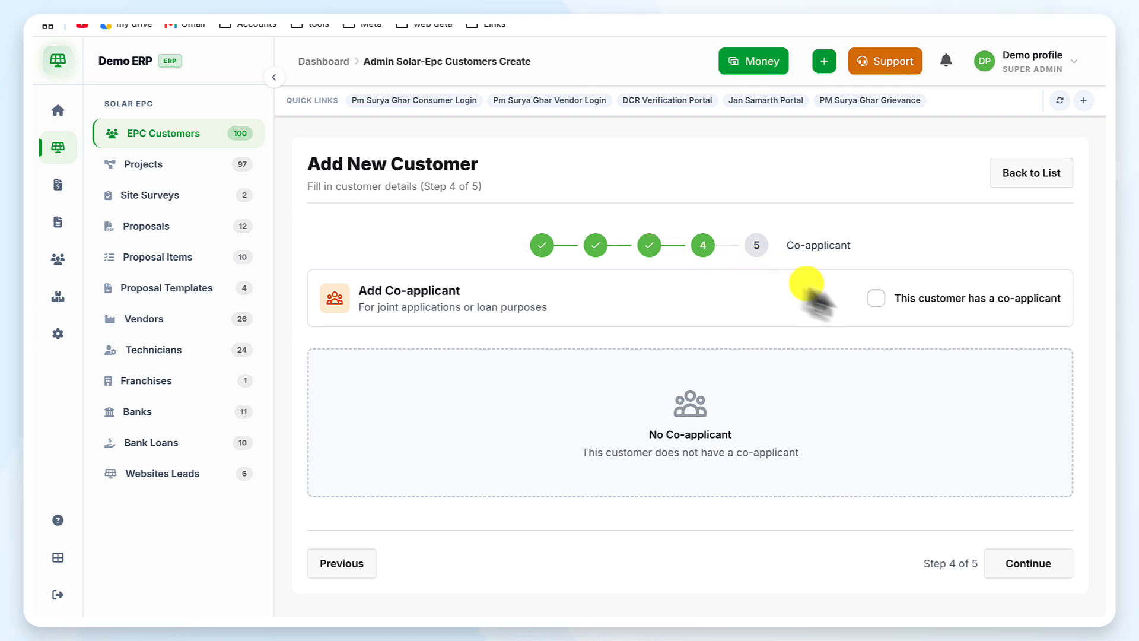
left_click(874, 297)
scroll(712, 397, "down", 3)
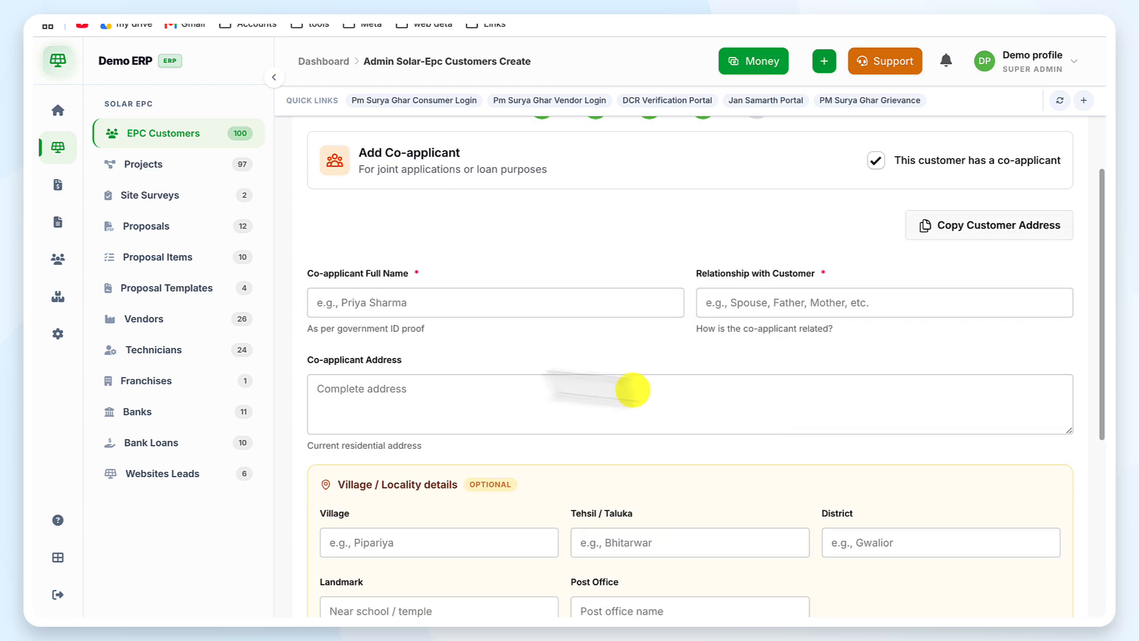
left_click(511, 296)
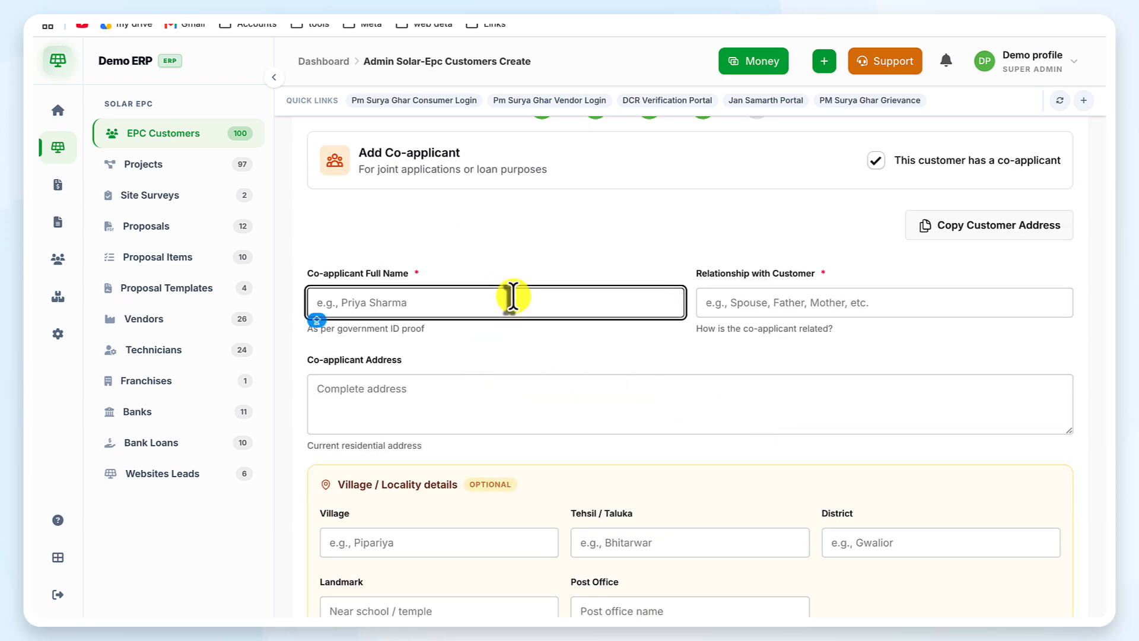
type("Ramesh")
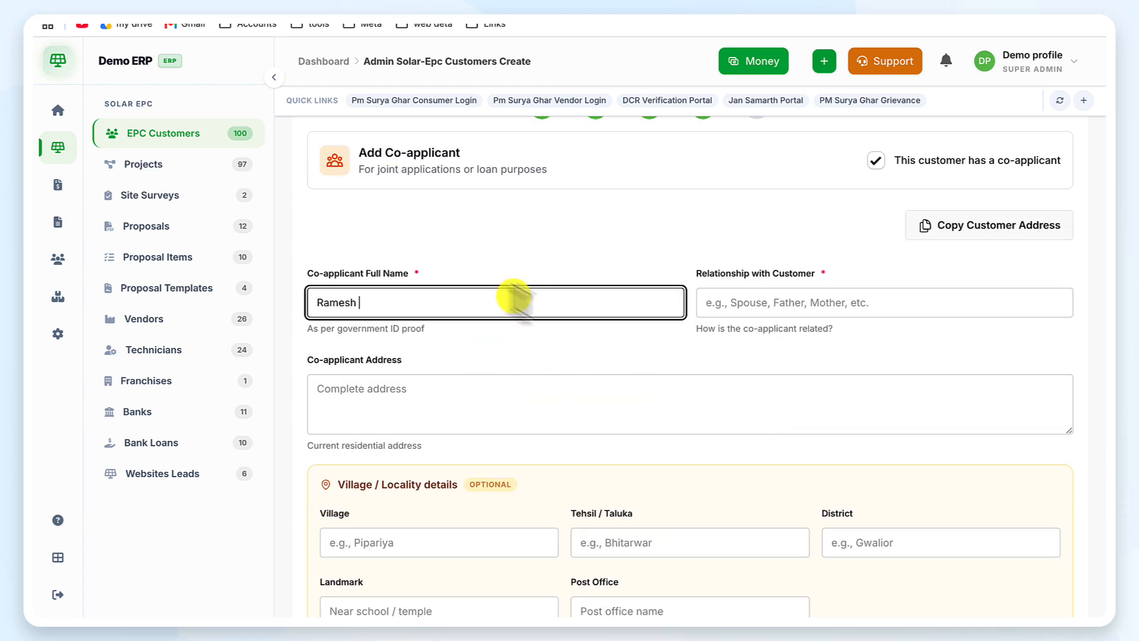
left_click(829, 302)
type("son")
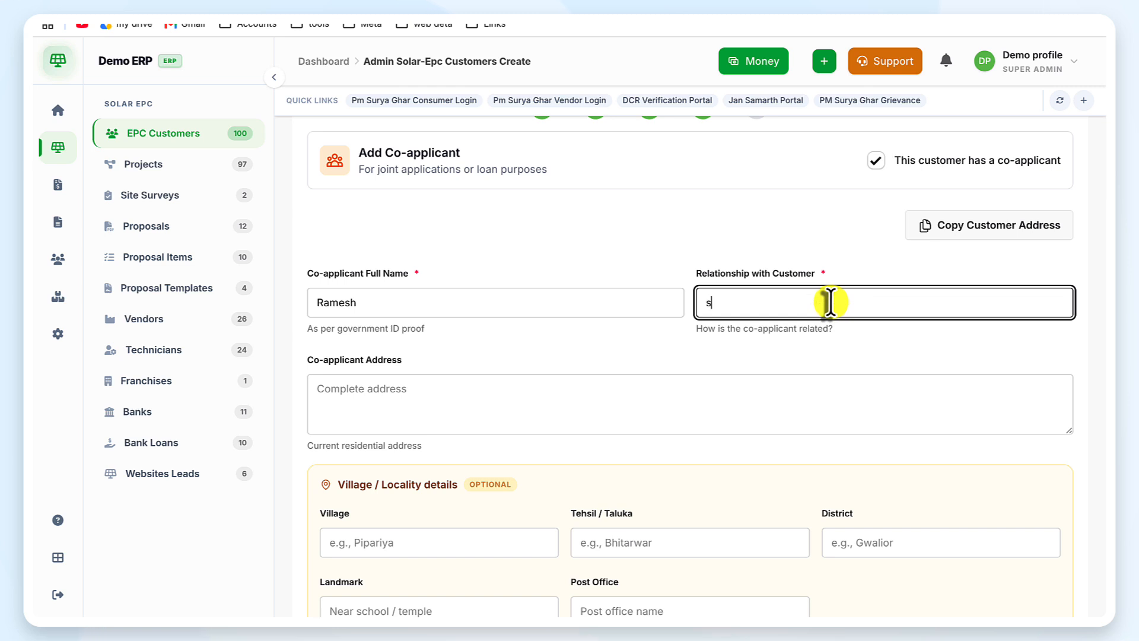
left_click(449, 300)
left_click(745, 304)
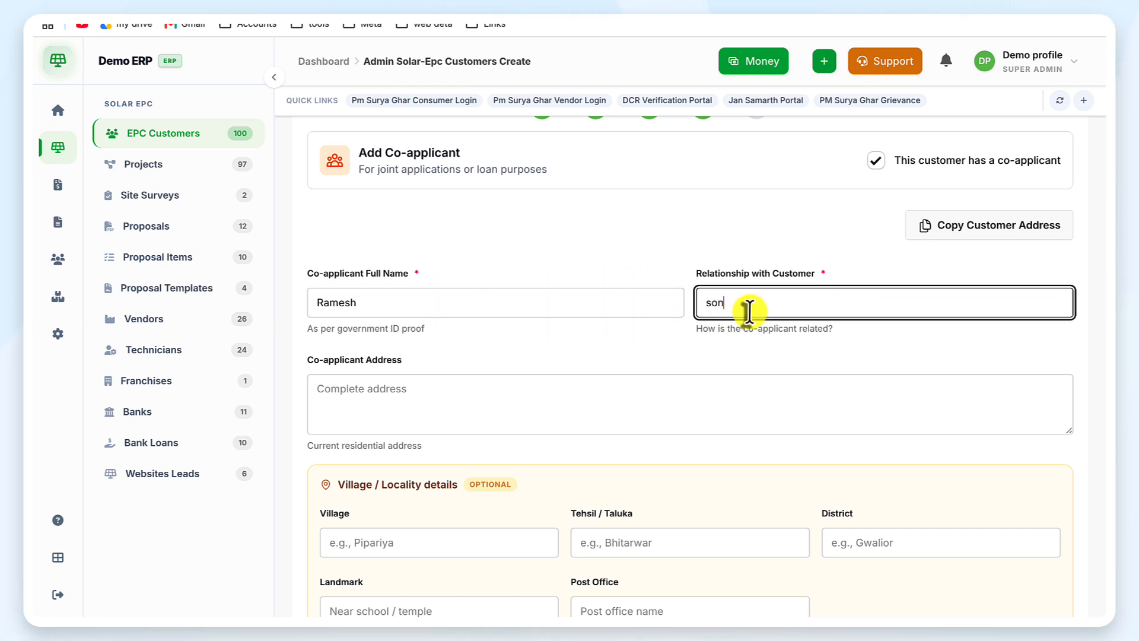
Step: Untick the co-applicant box so the customer has no co-applicant
left_click(508, 414)
scroll(507, 414, "down", 2)
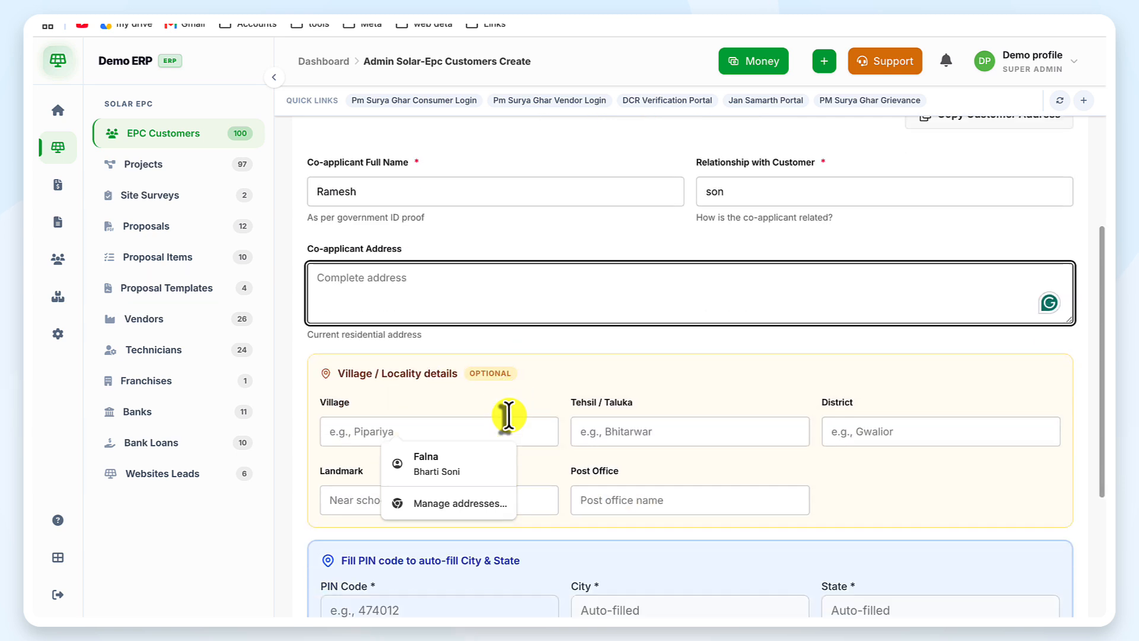
scroll(508, 414, "down", 2)
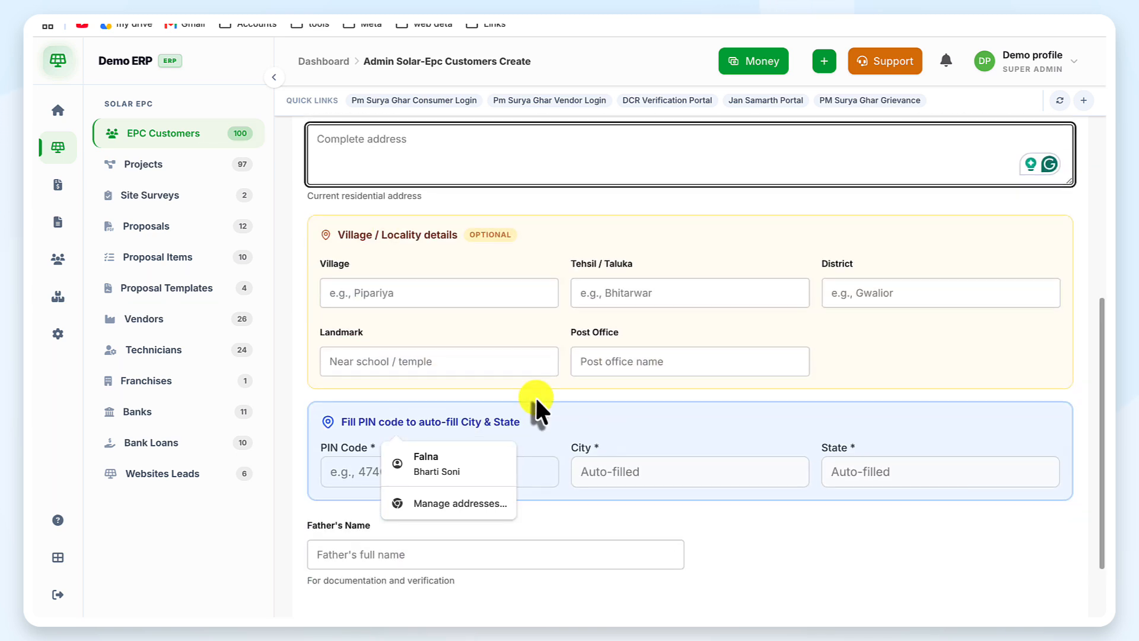
scroll(536, 407, "down", 2)
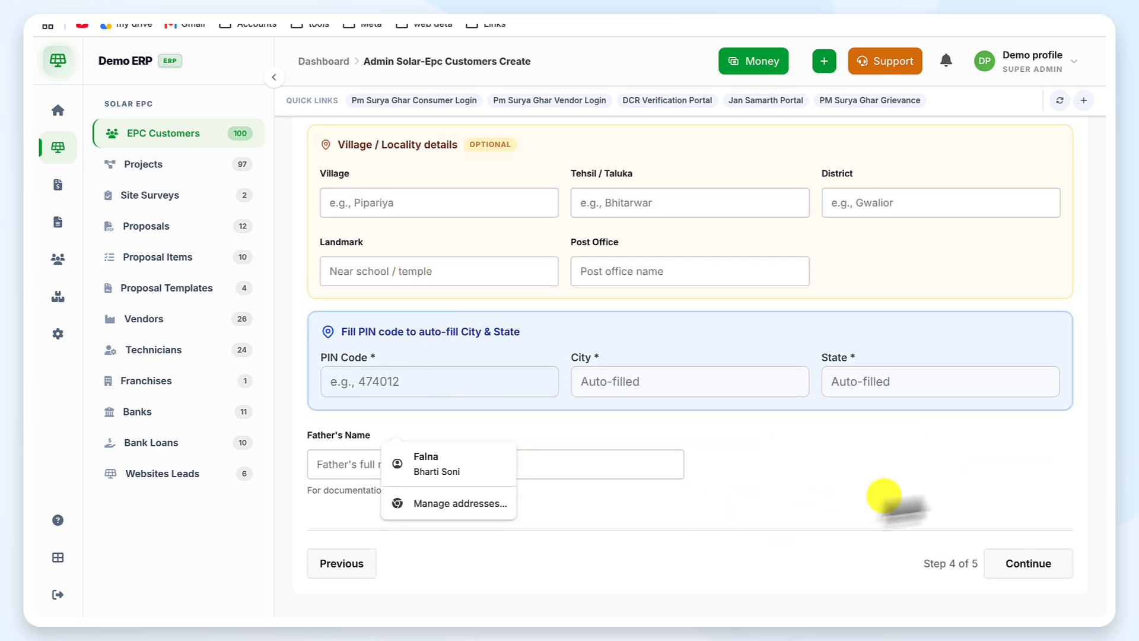
scroll(935, 489, "up", 1)
scroll(935, 487, "up", 6)
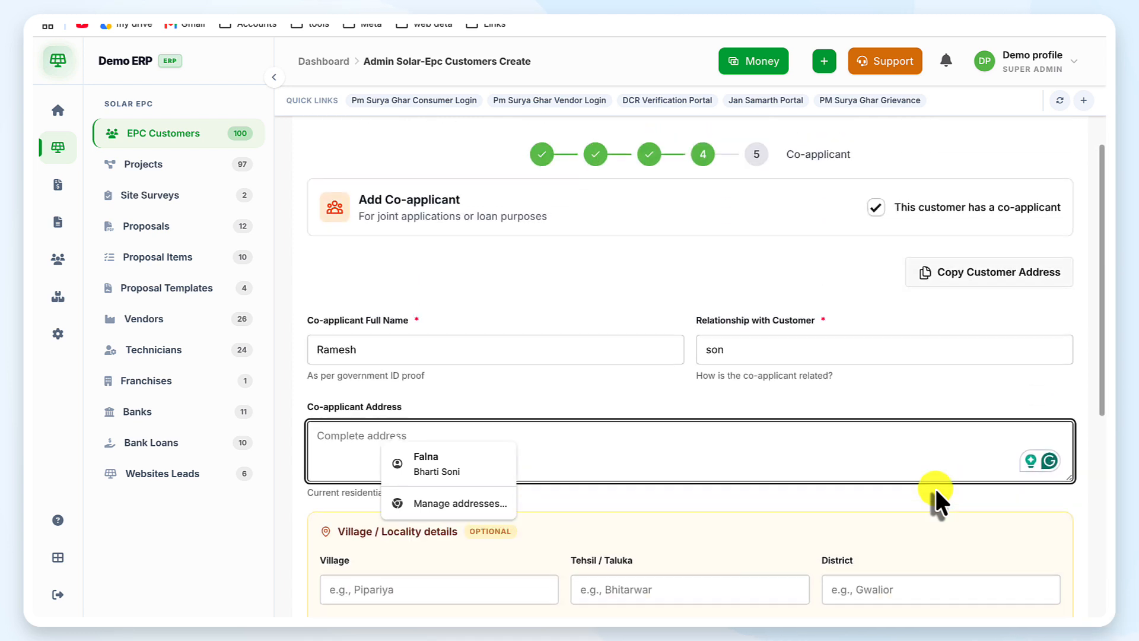
scroll(934, 488, "down", 1)
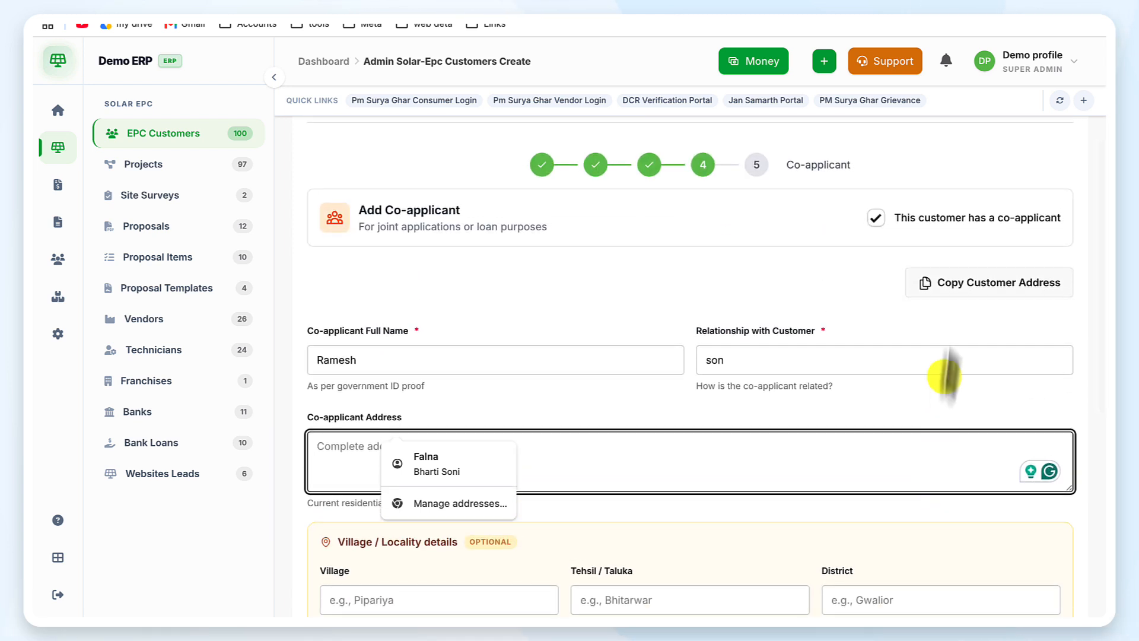
left_click(876, 219)
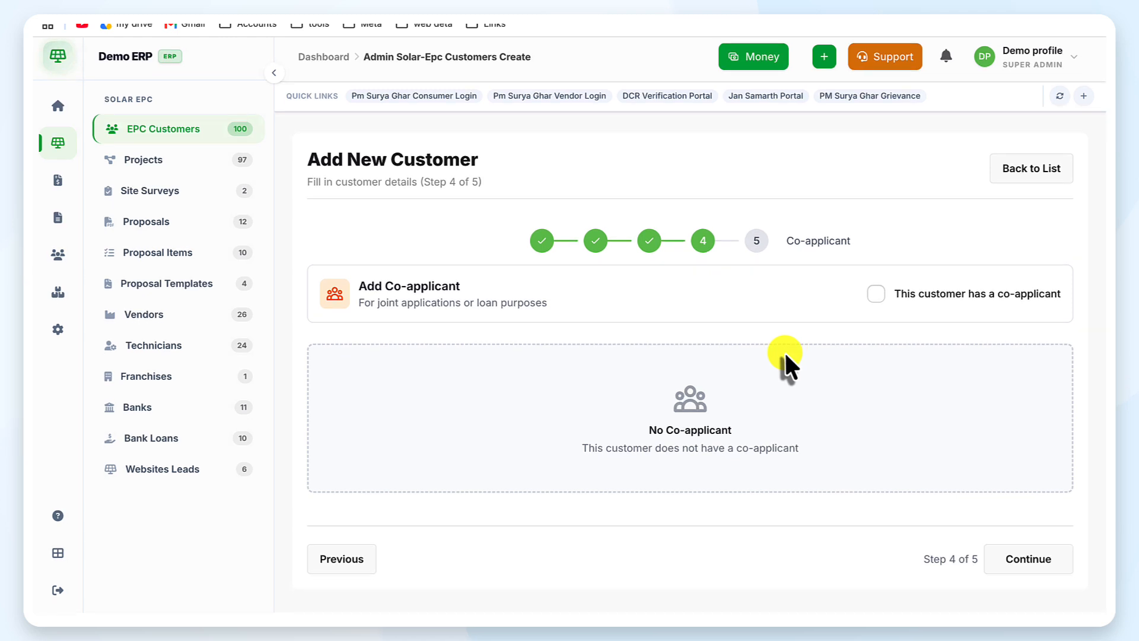
Step: Continue to Additional Info, attempt Save and Create Project, and enter the customer's CA number
left_click(1031, 566)
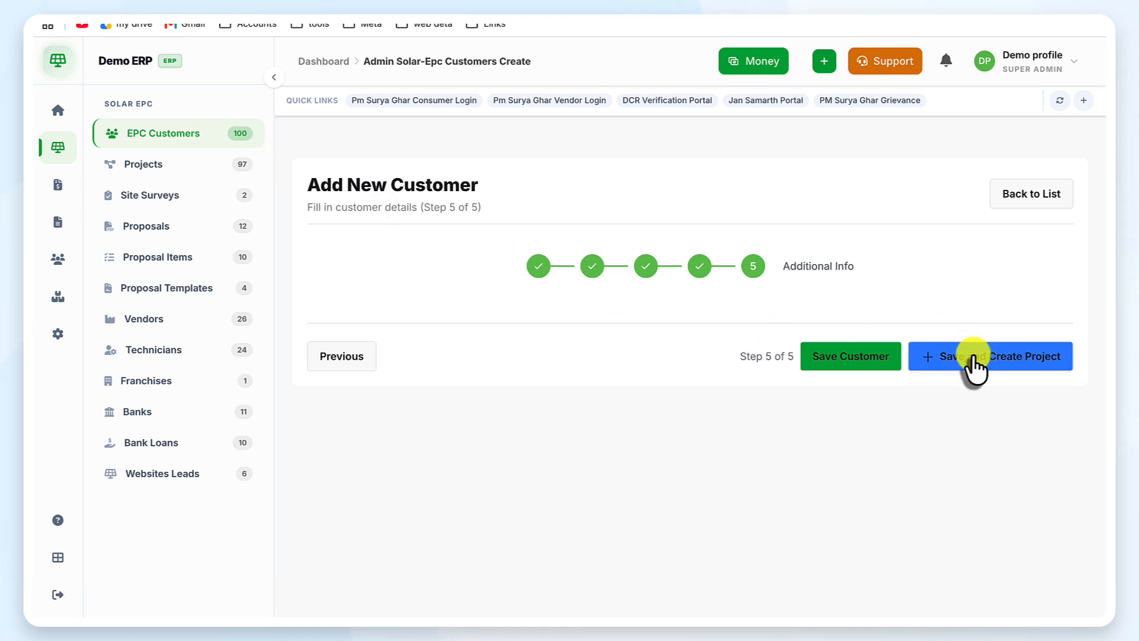
left_click(972, 356)
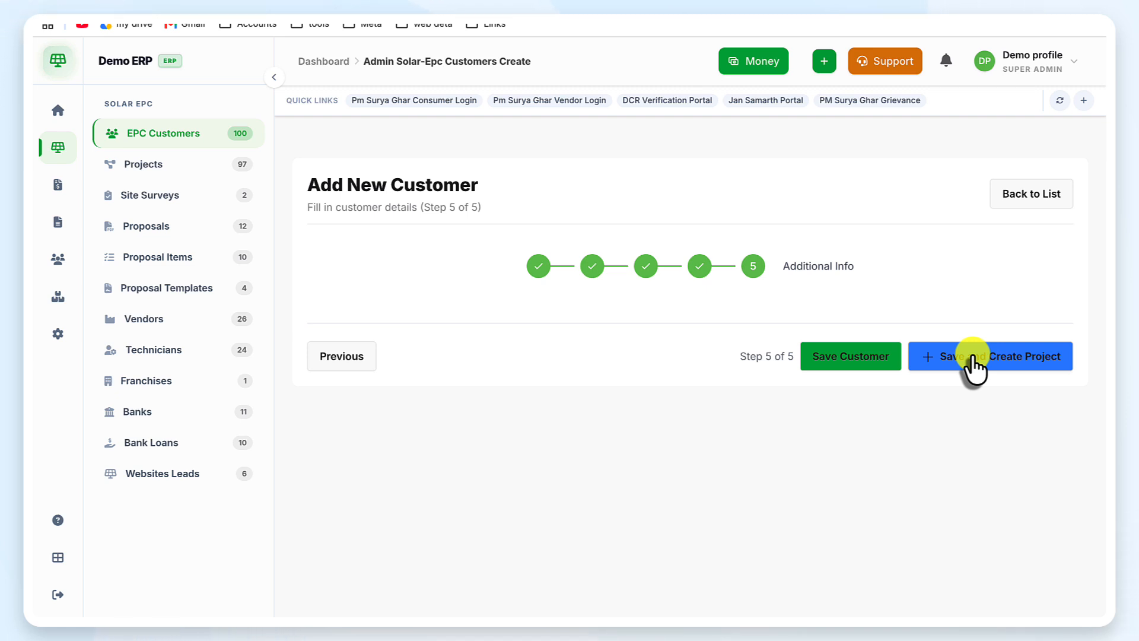
left_click(973, 356)
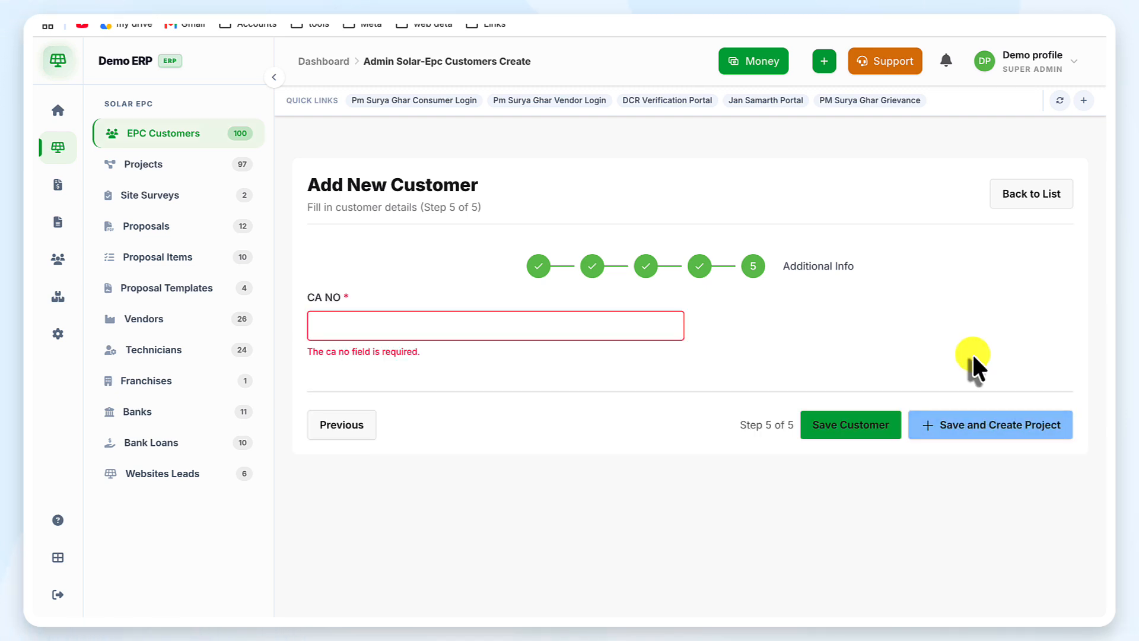
left_click(451, 331)
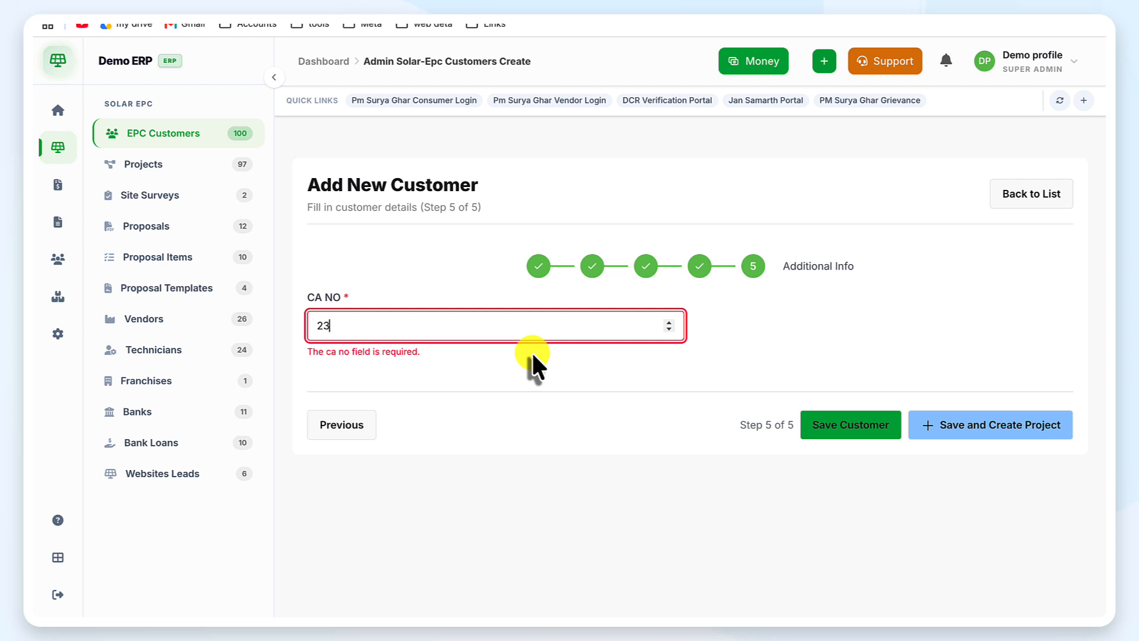
type("234543")
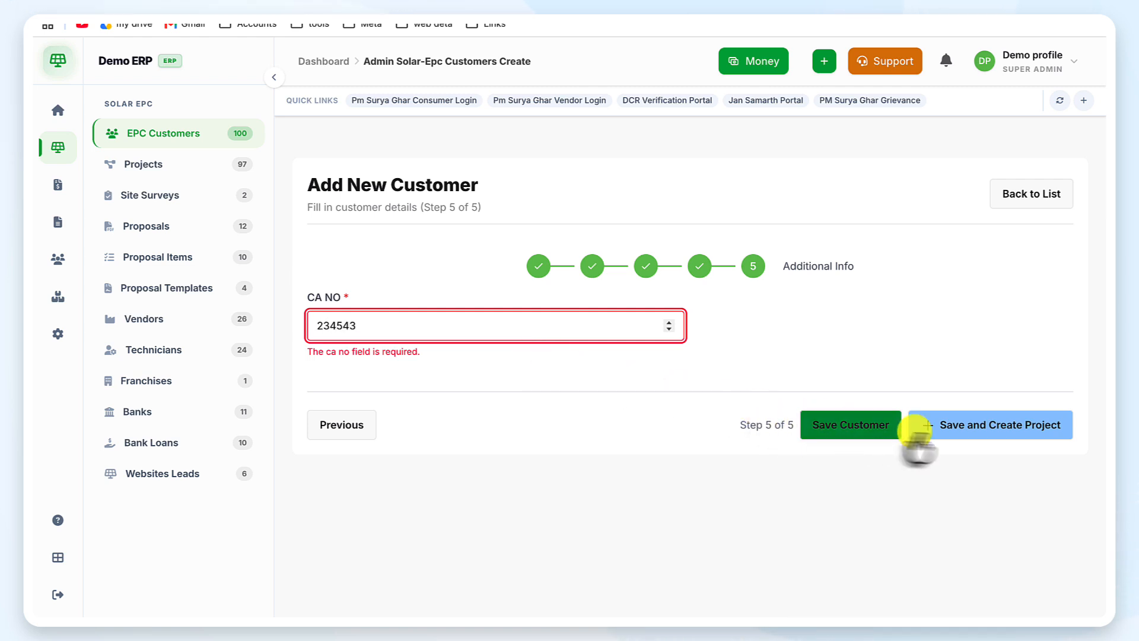
Step: Save the customer into a new project and set its solar type to Ongrid Solar
left_click(958, 425)
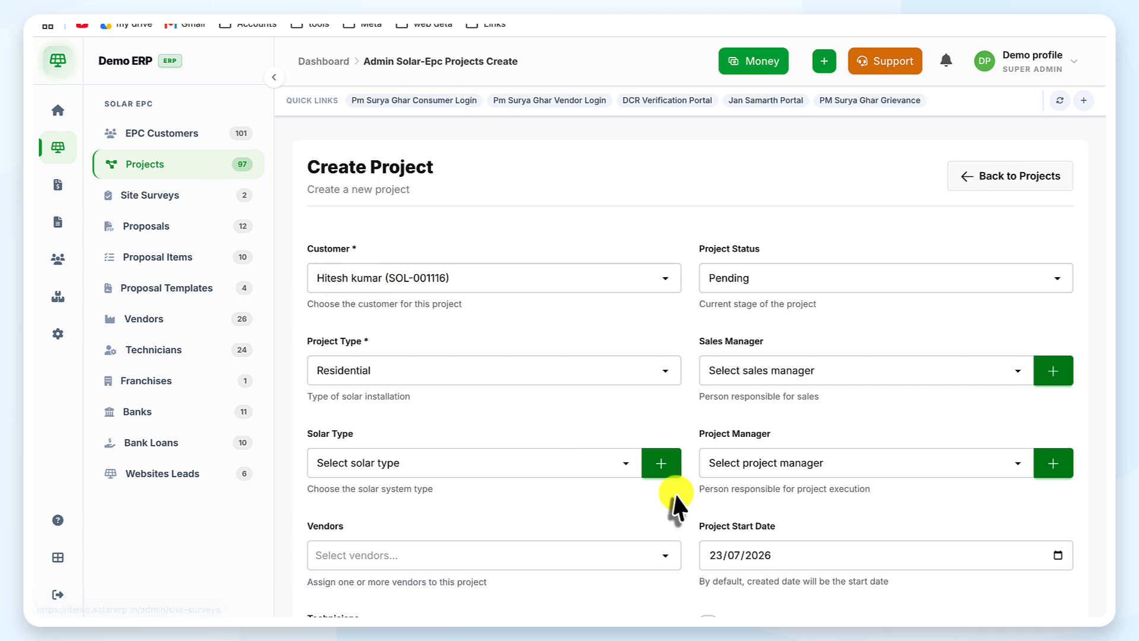
scroll(676, 504, "down", 1)
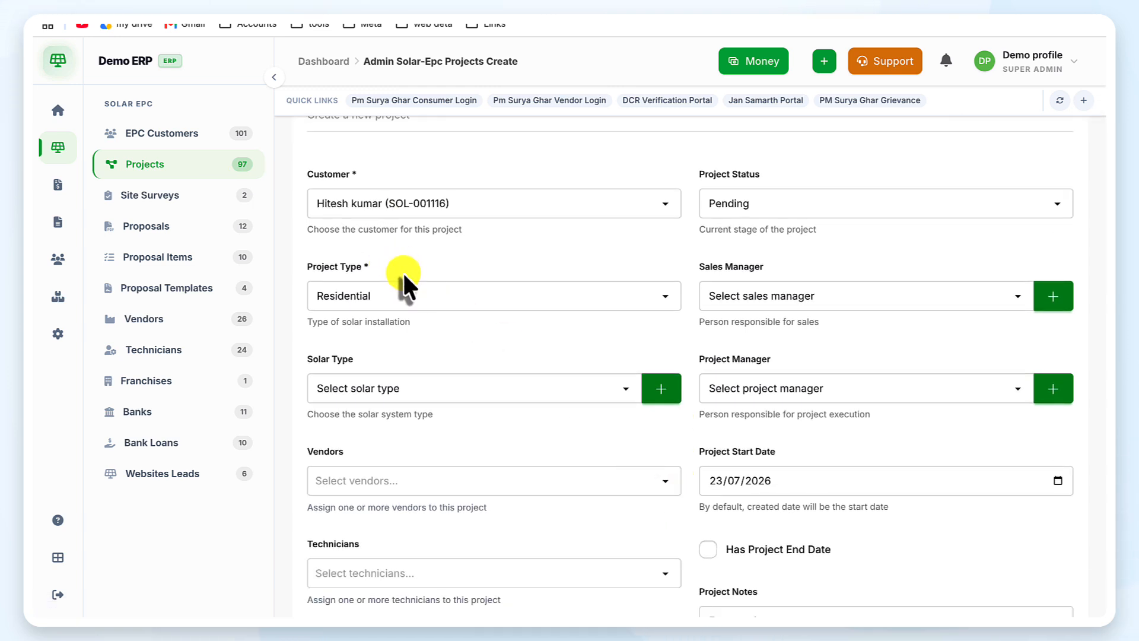
scroll(403, 273, "down", 1)
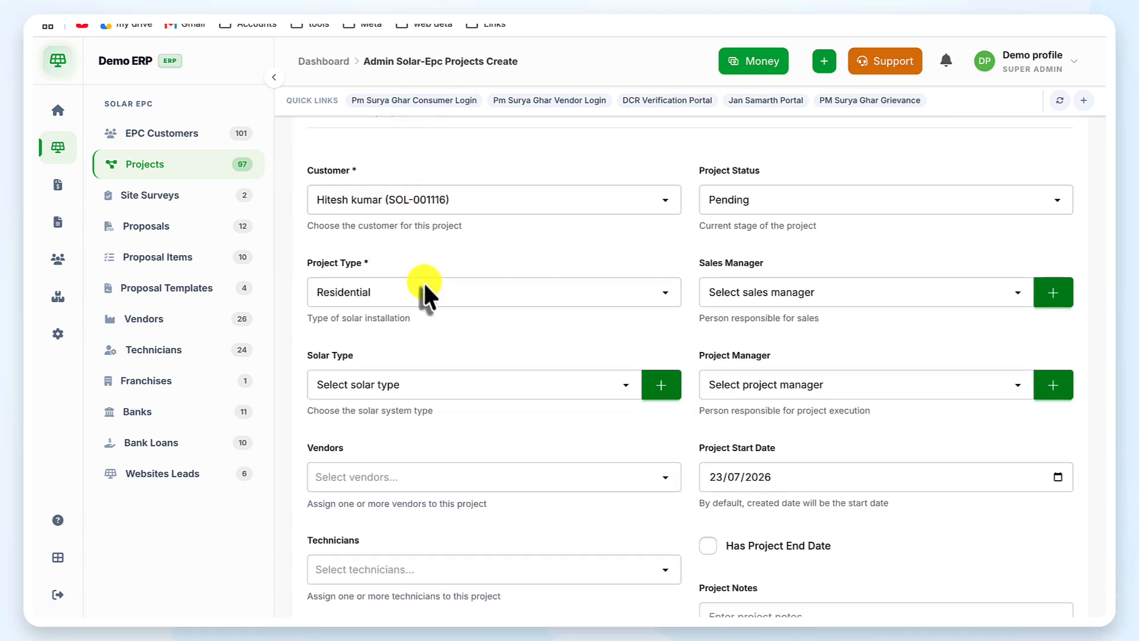
scroll(458, 297, "down", 1)
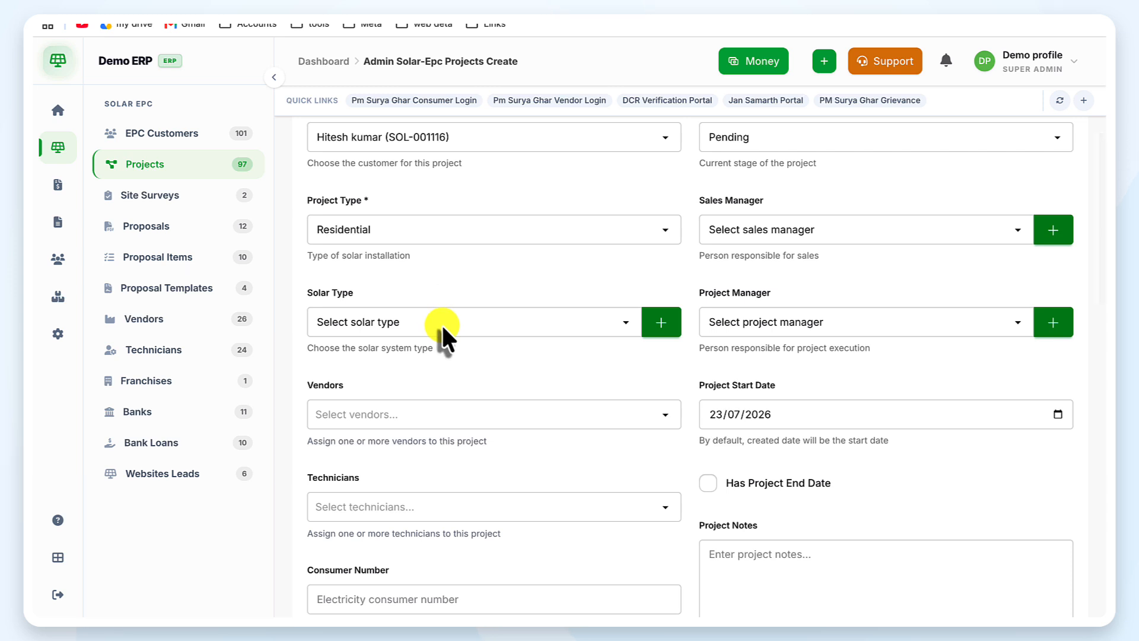
left_click(442, 322)
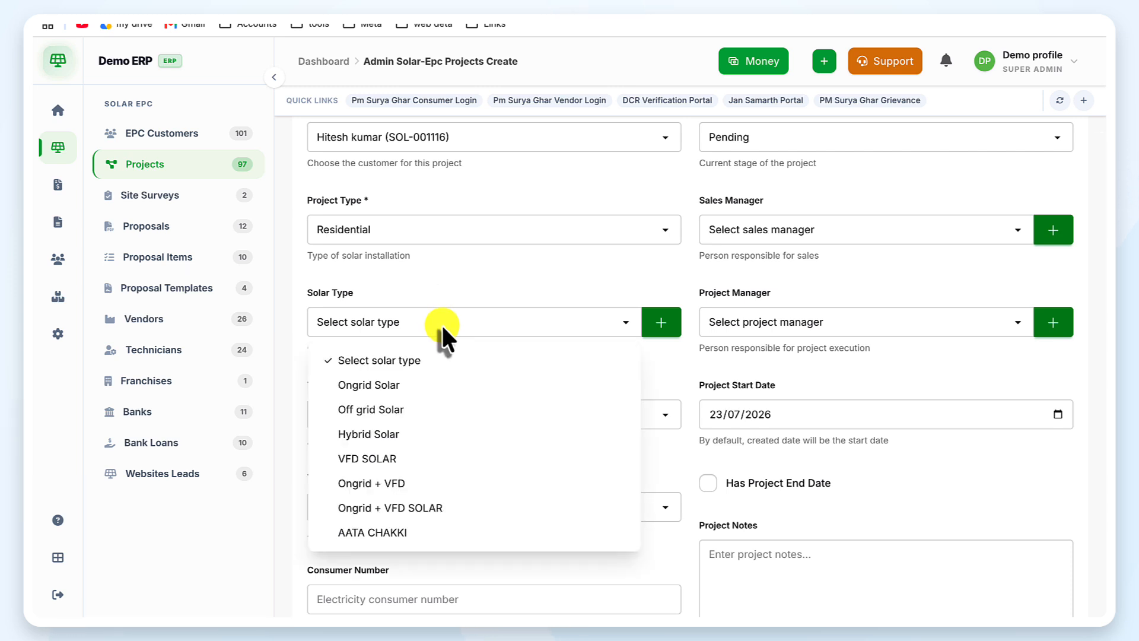
left_click(430, 384)
Step: Assign Churu Solar Energy as the project vendor and add one technician
scroll(431, 383, "down", 1)
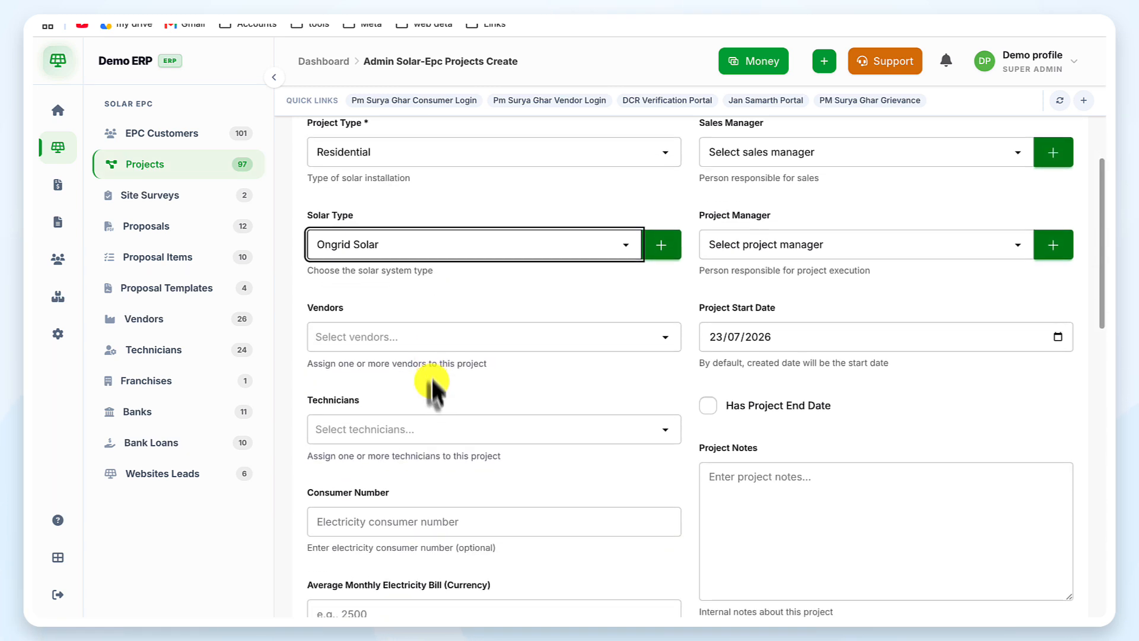
left_click(431, 344)
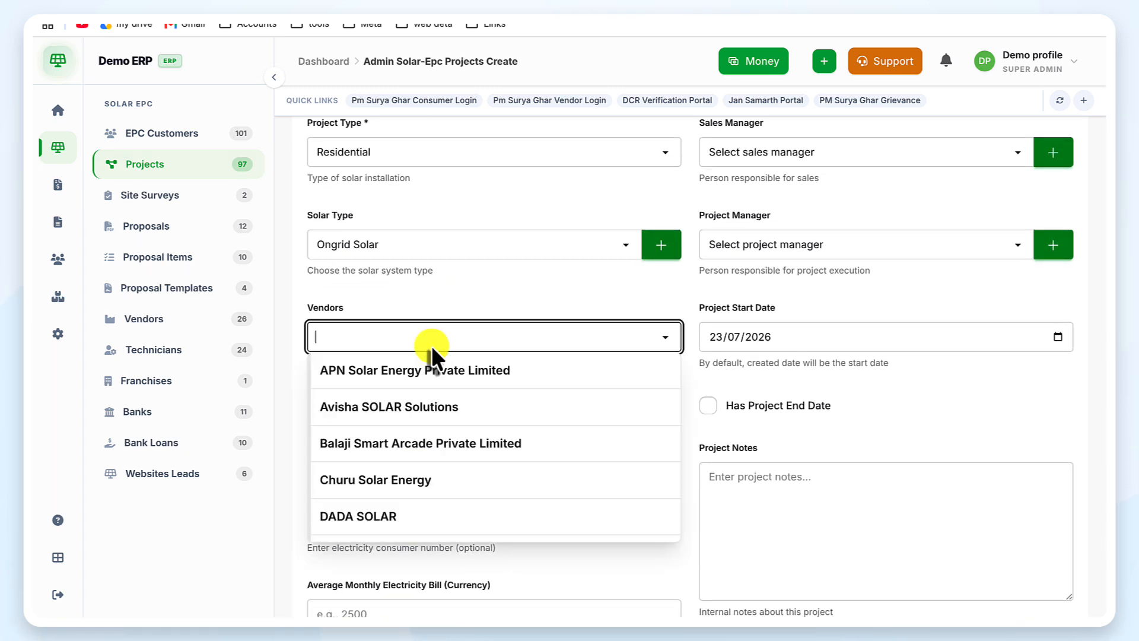
left_click(447, 479)
scroll(448, 480, "down", 1)
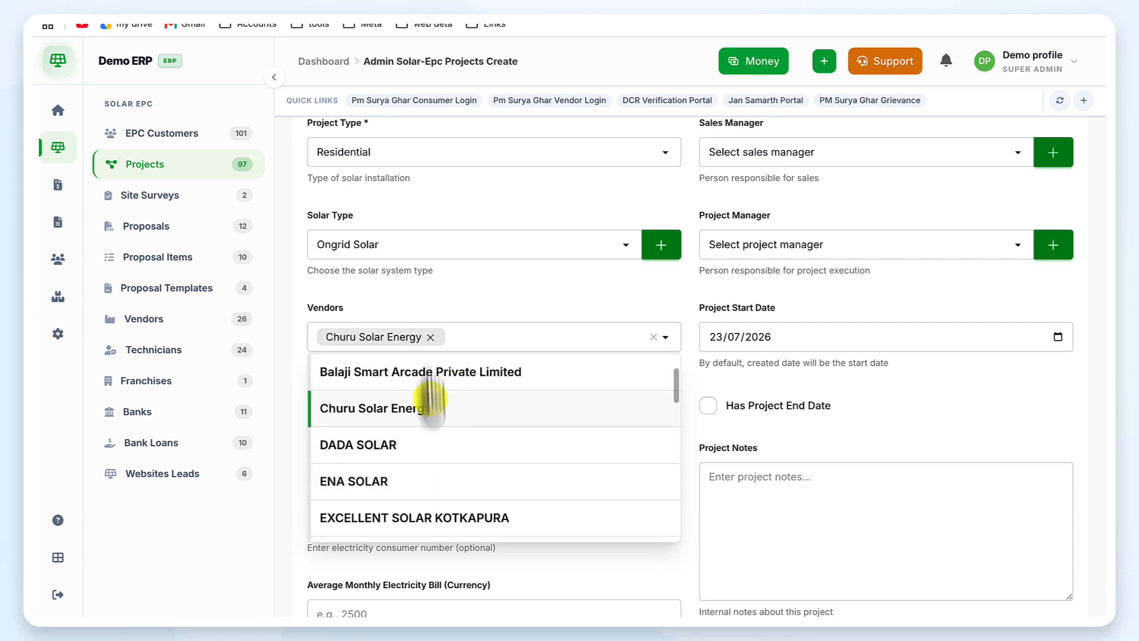
left_click(477, 285)
scroll(483, 417, "down", 3)
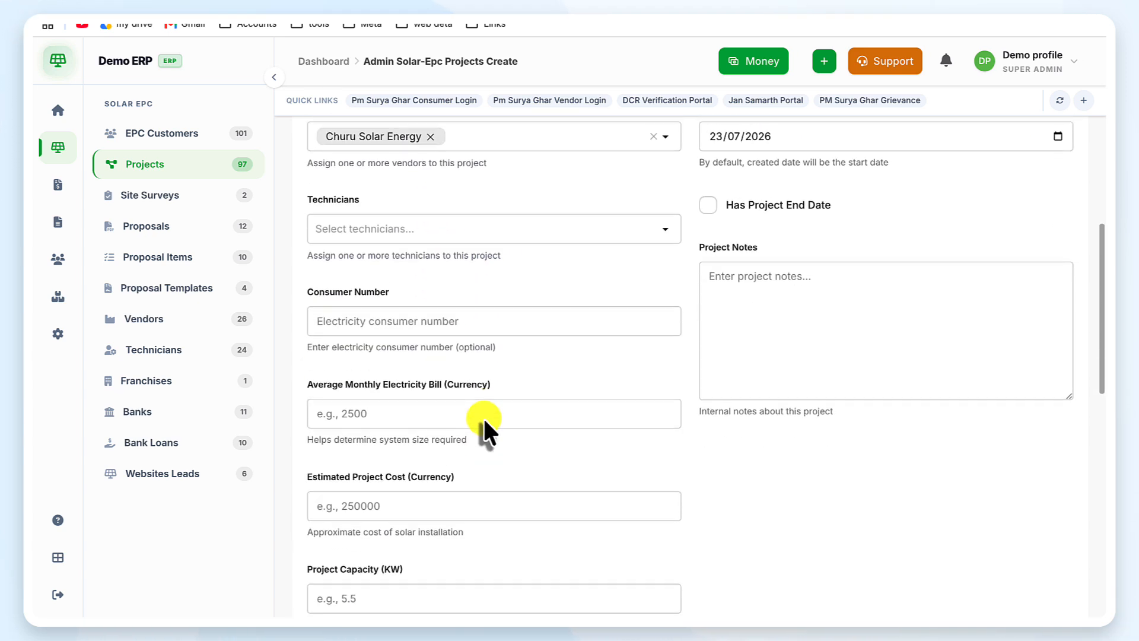
left_click(438, 224)
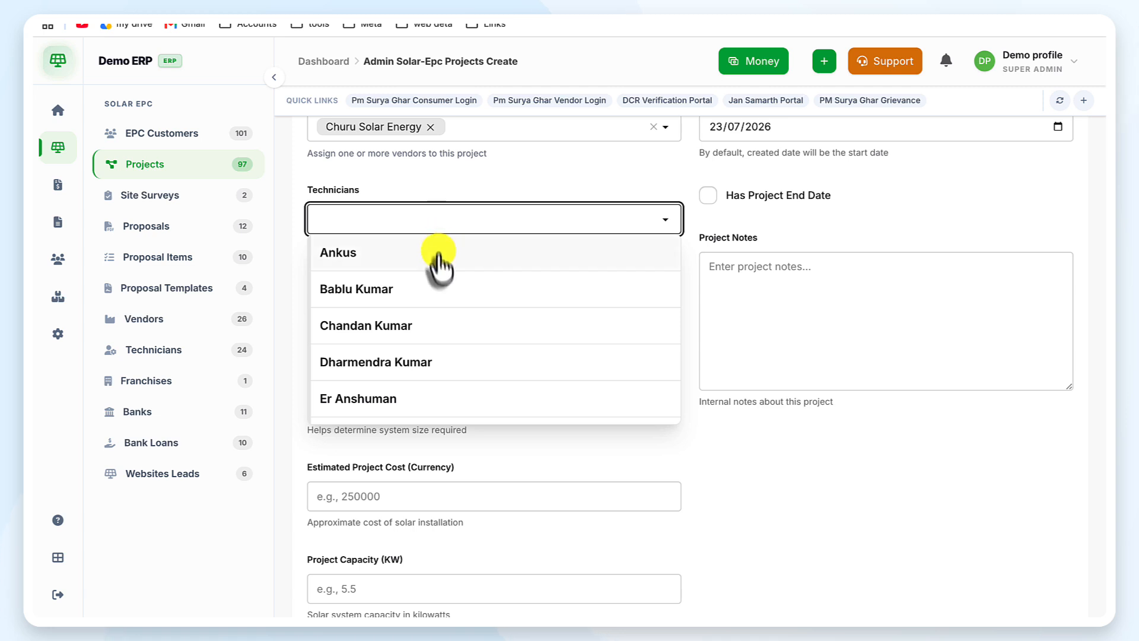
left_click(456, 327)
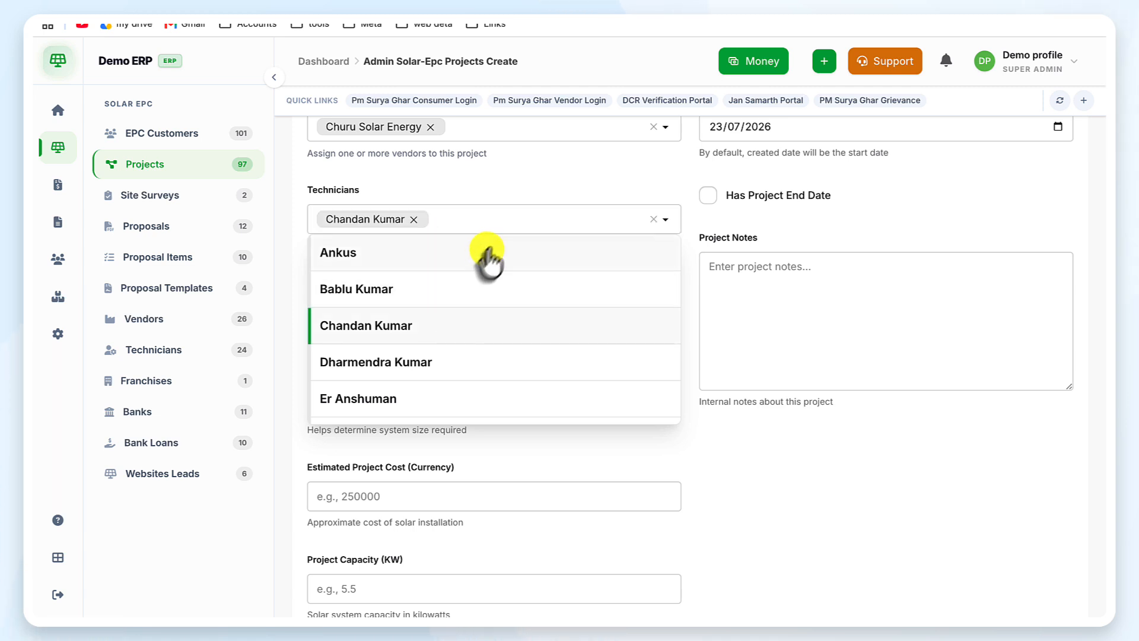
left_click(525, 178)
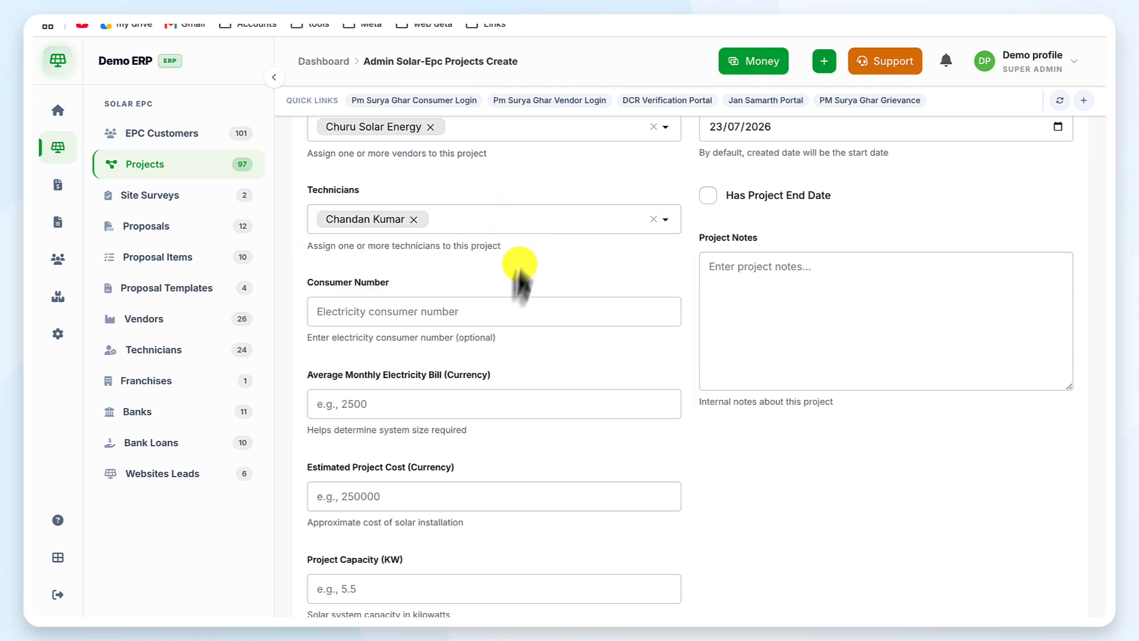
Step: Enter monthly bill 5000, estimated project cost 299999.94 and capacity 3 kW
scroll(513, 311, "down", 1)
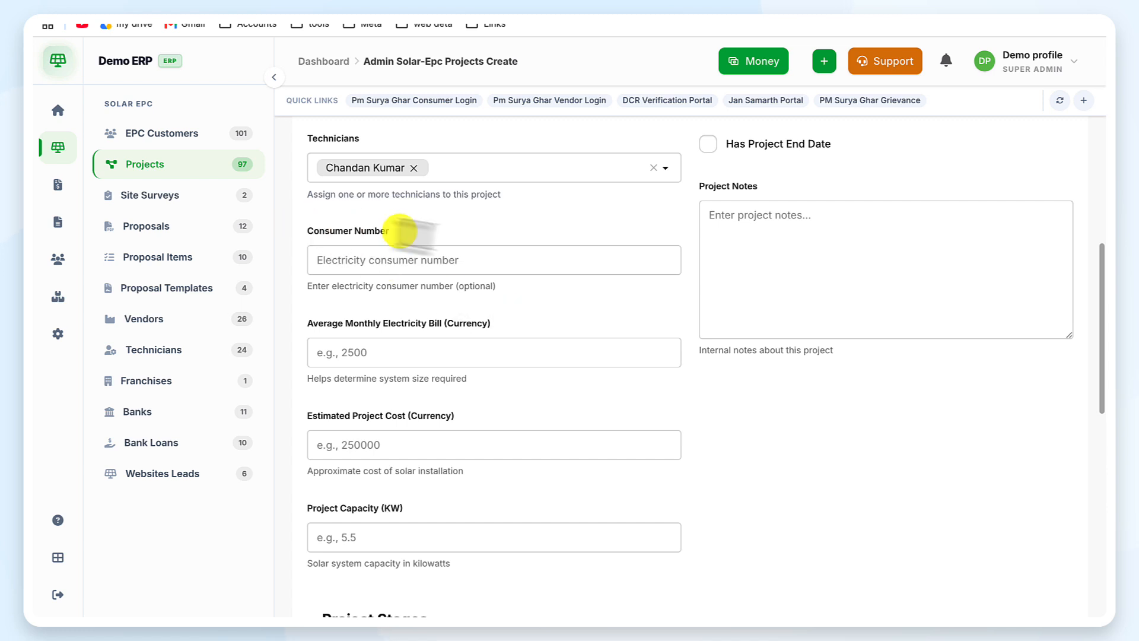
left_click(518, 255)
left_click(546, 312)
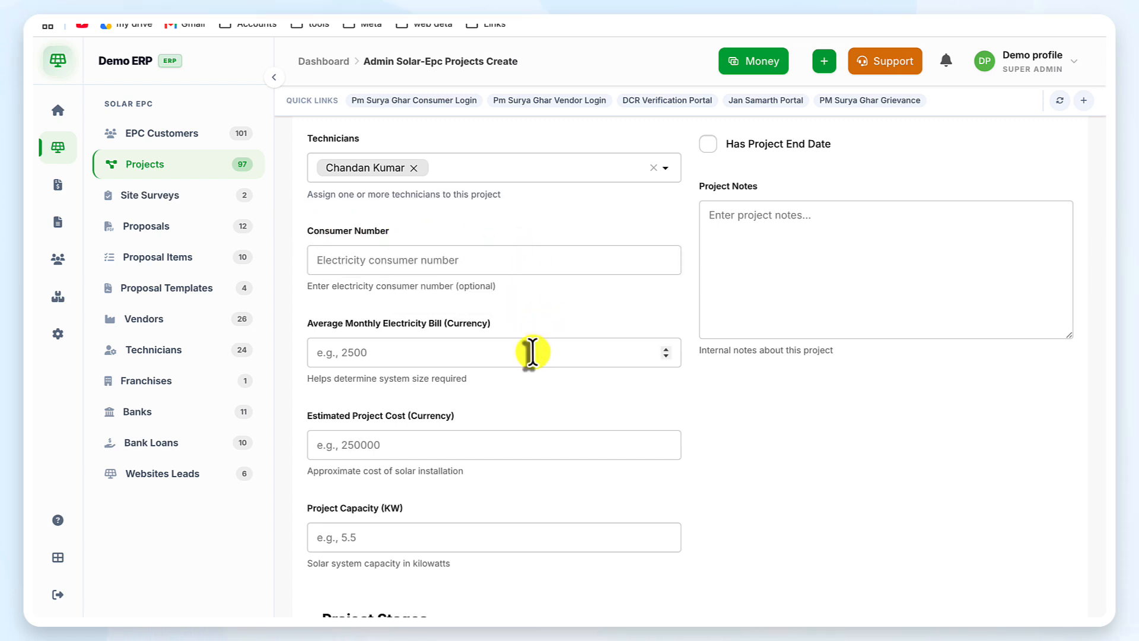
left_click(531, 354)
scroll(530, 353, "down", 1)
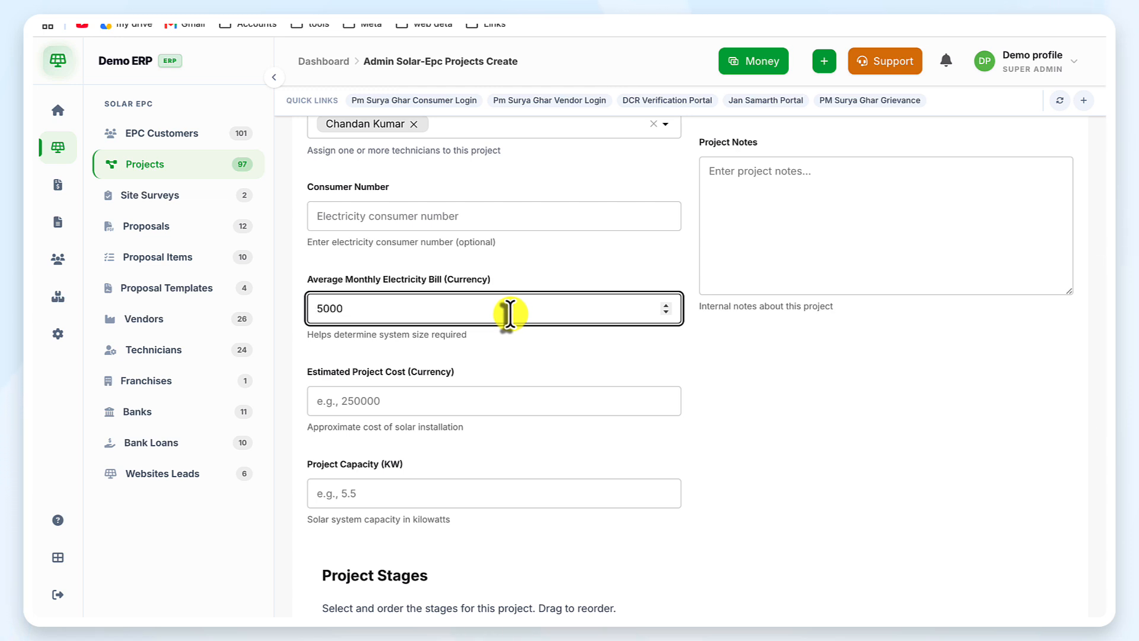
scroll(478, 328, "down", 1)
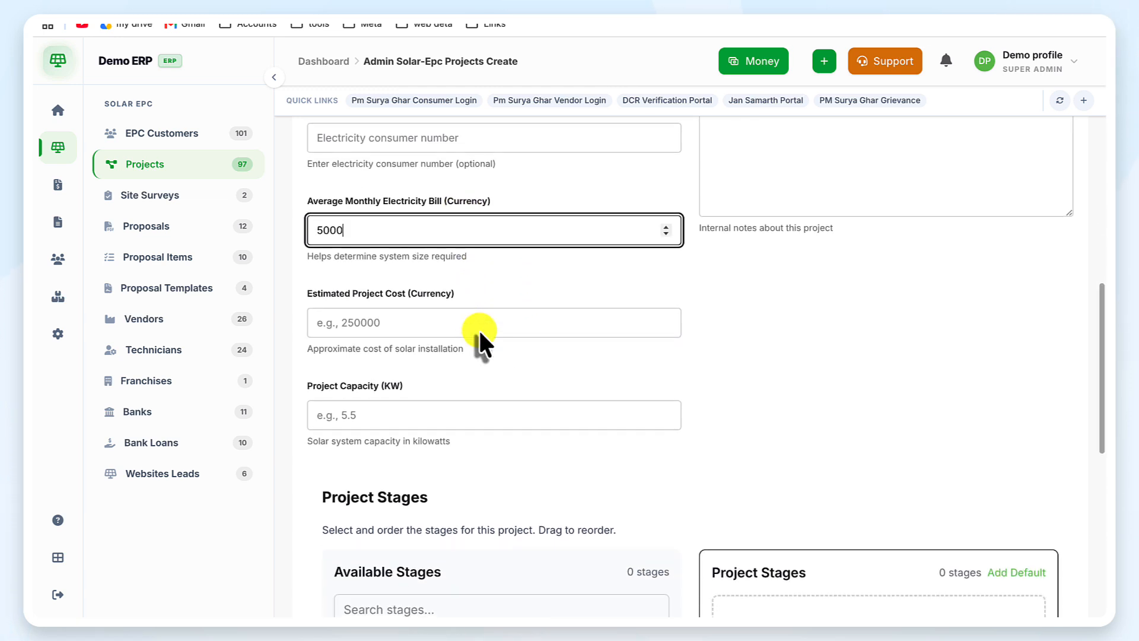
left_click(439, 324)
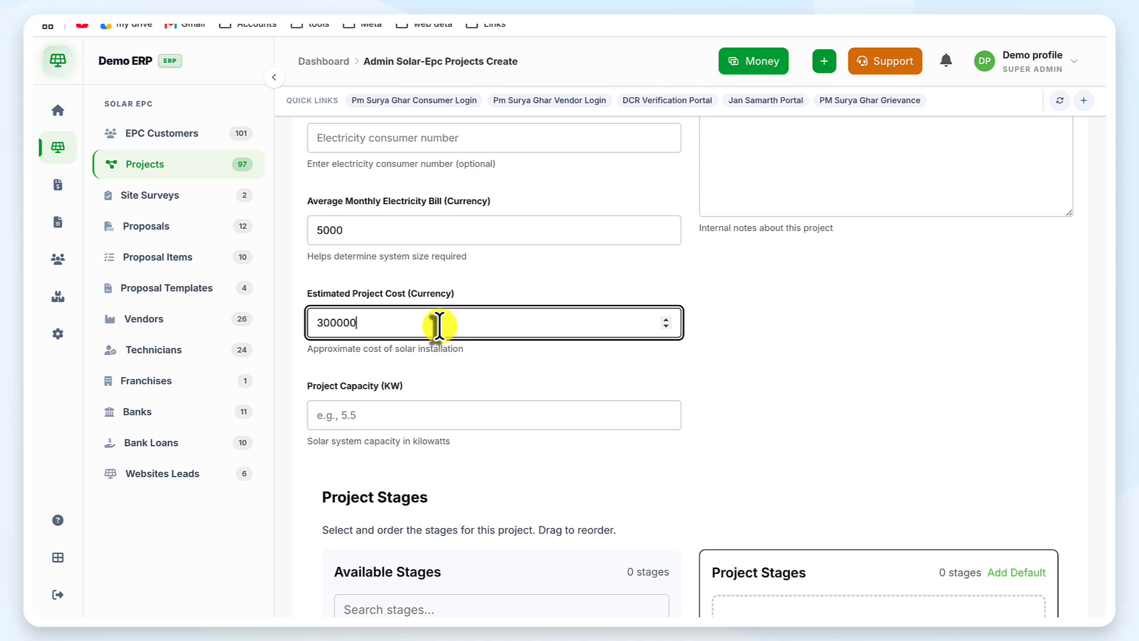
scroll(439, 324, "down", 6)
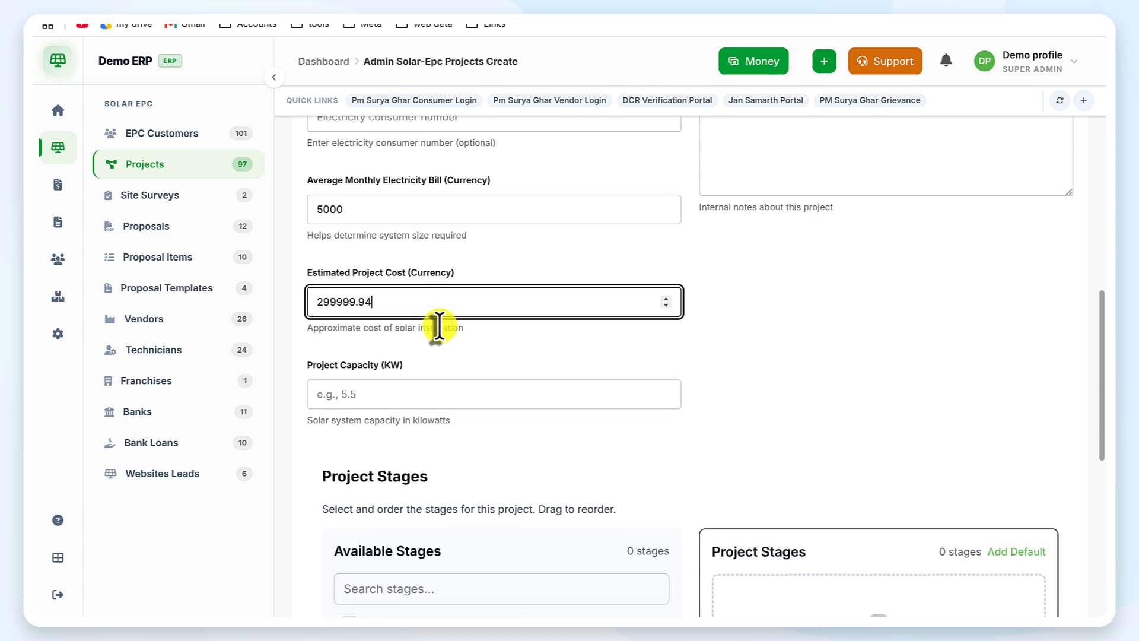
left_click(567, 391)
type("3")
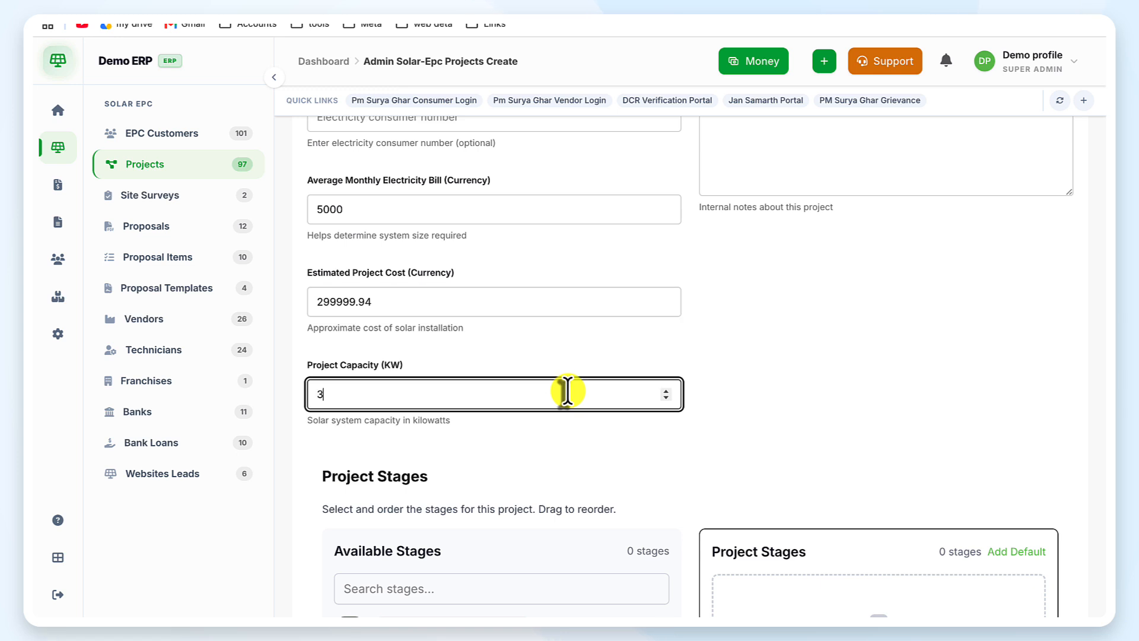
left_click(643, 471)
Step: Set the project status to Planning
scroll(731, 343, "up", 7)
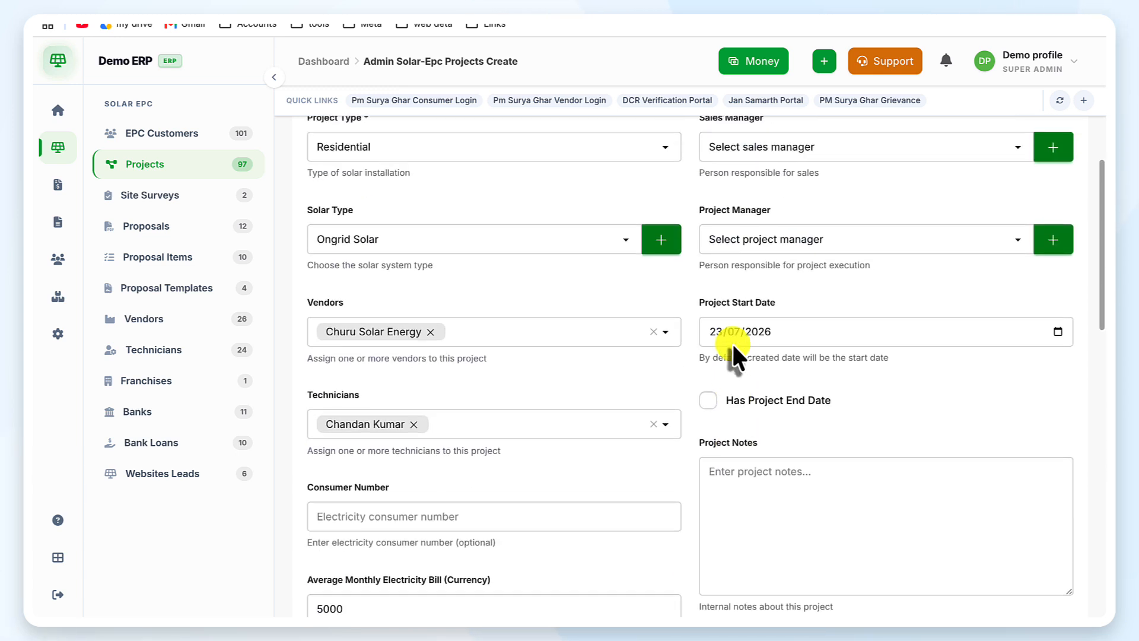
left_click(760, 225)
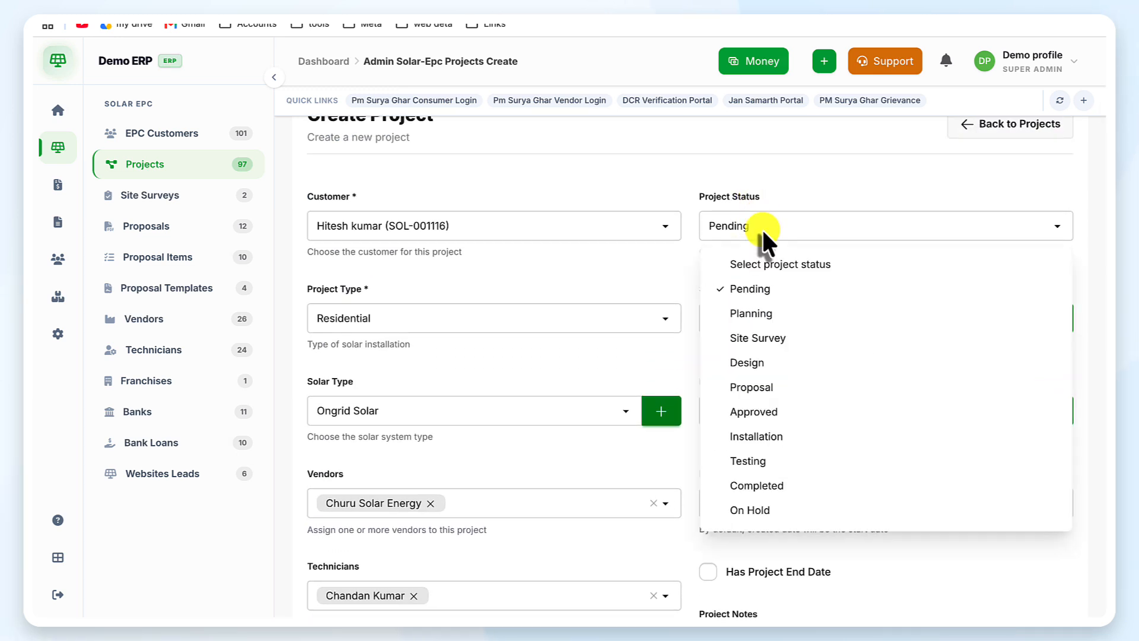
left_click(784, 312)
scroll(795, 314, "down", 1)
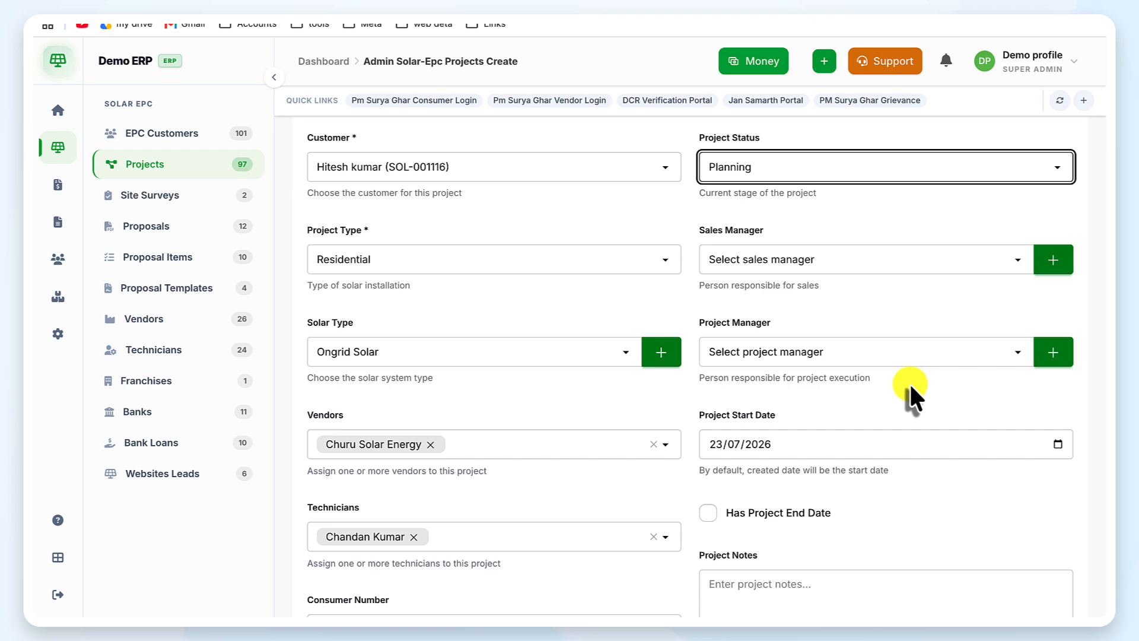
Step: Assign a sales manager and a project manager to the project
left_click(1056, 261)
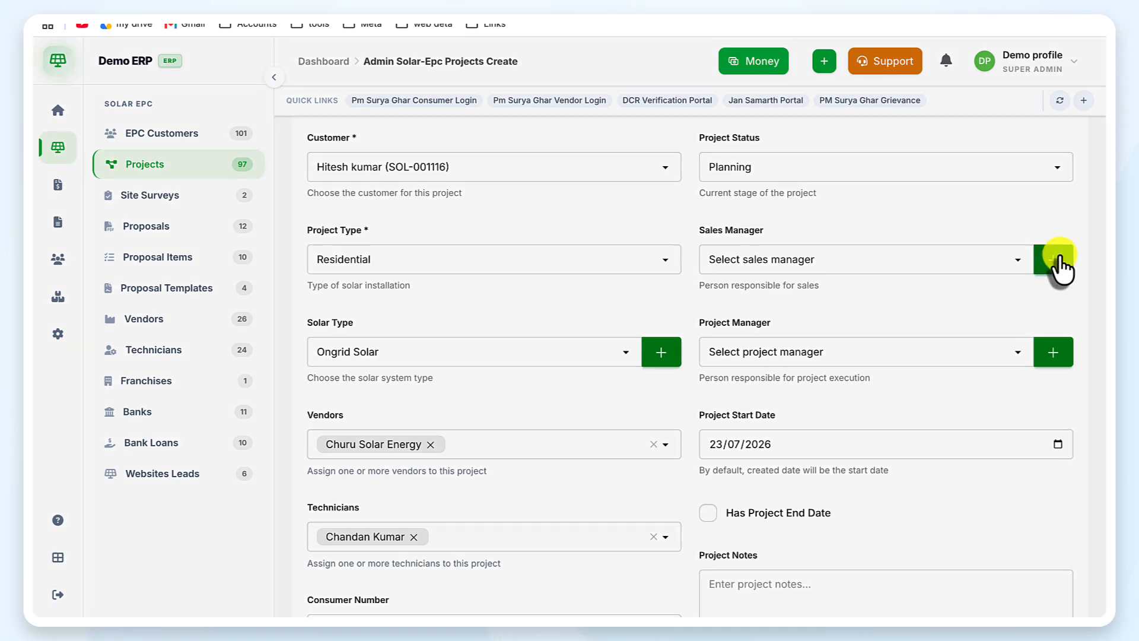
left_click(476, 229)
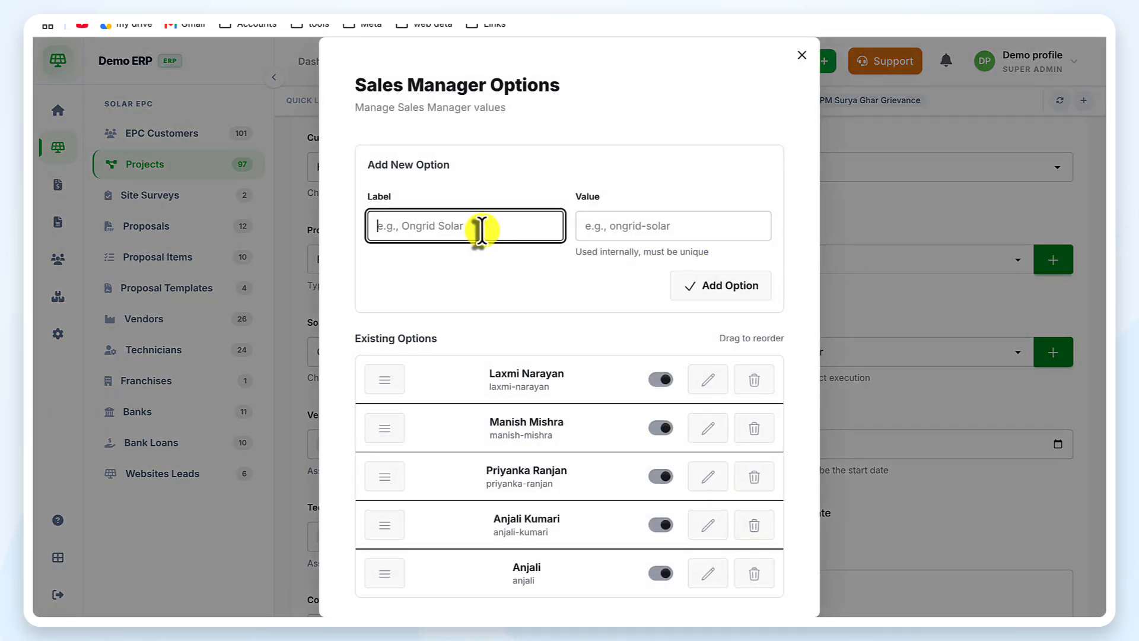
left_click(801, 57)
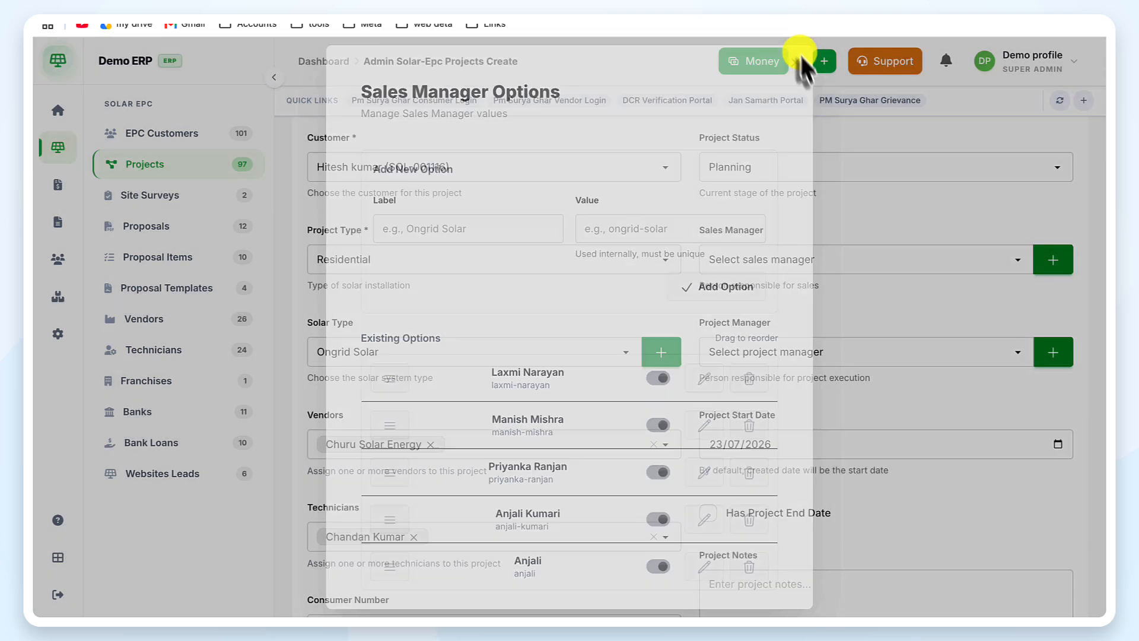
left_click(986, 257)
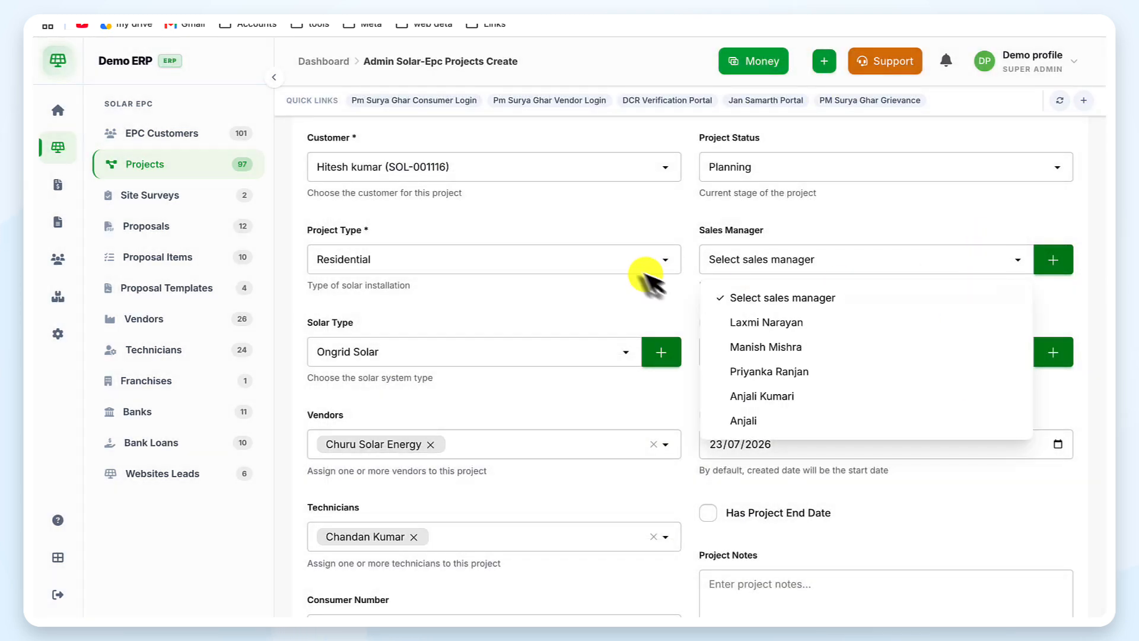
left_click(789, 371)
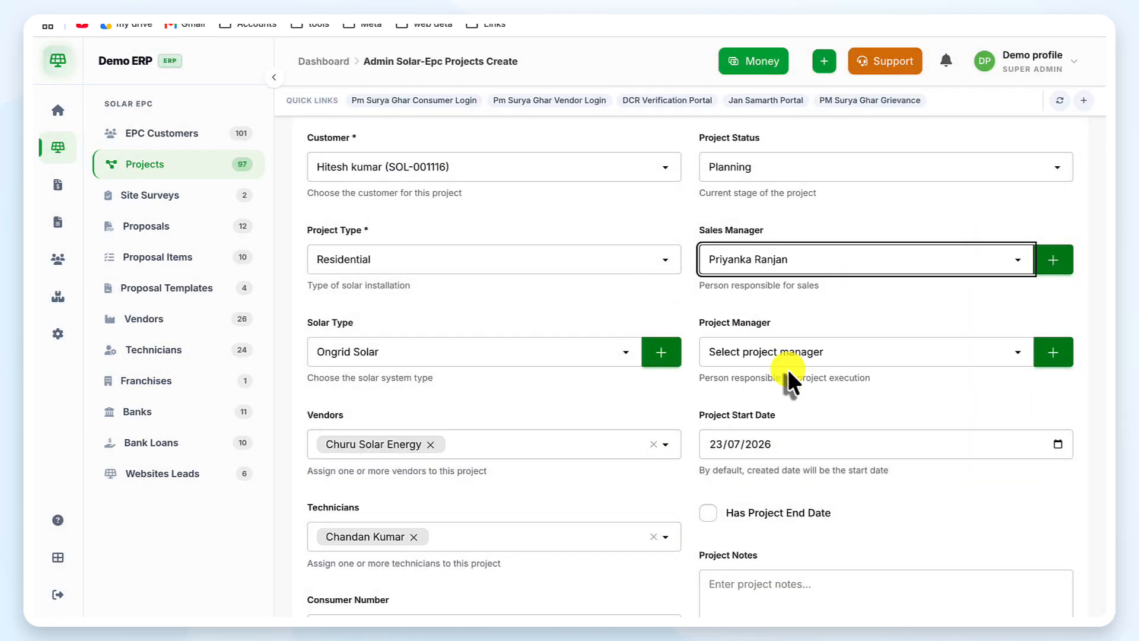
left_click(802, 360)
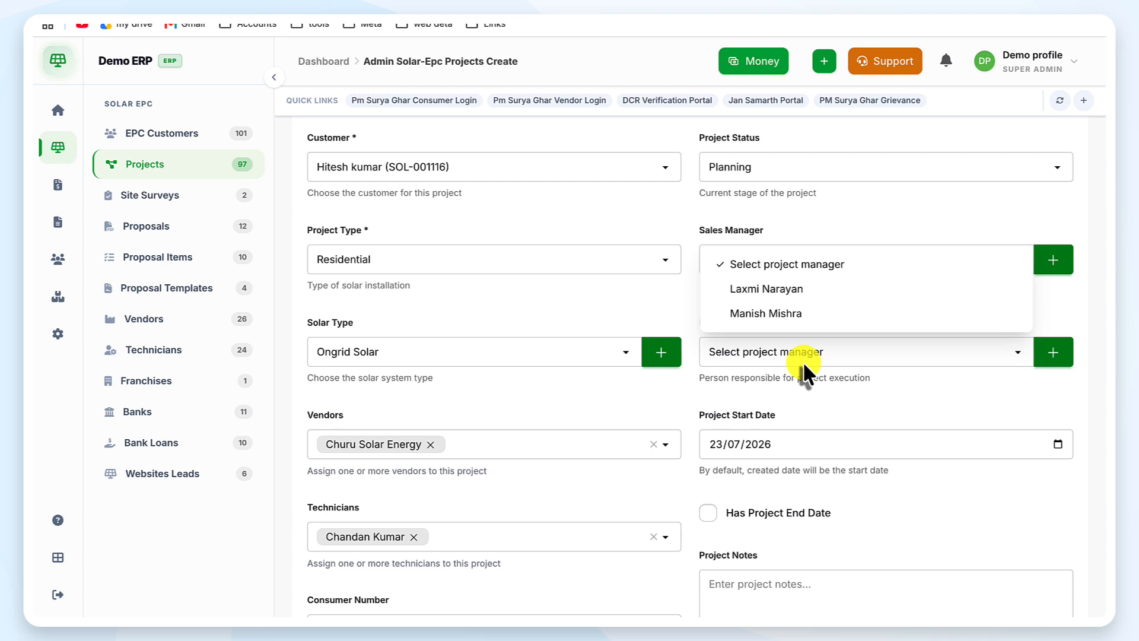
left_click(784, 315)
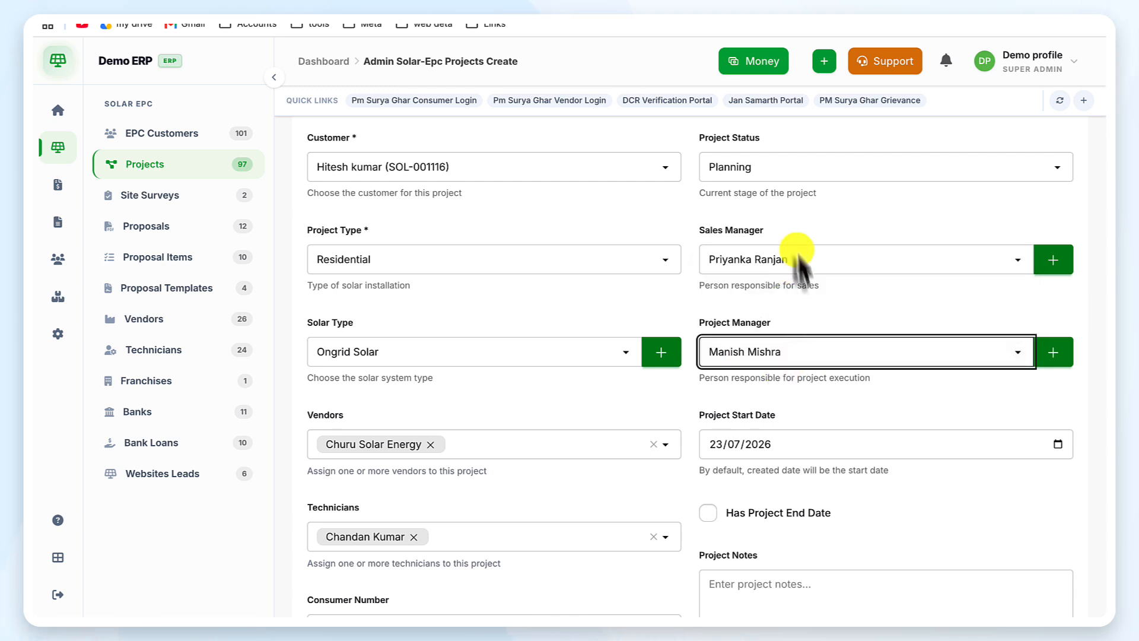
Step: Leave the project start date at 23/07/2026 and scroll to Project Stages
scroll(870, 390, "down", 1)
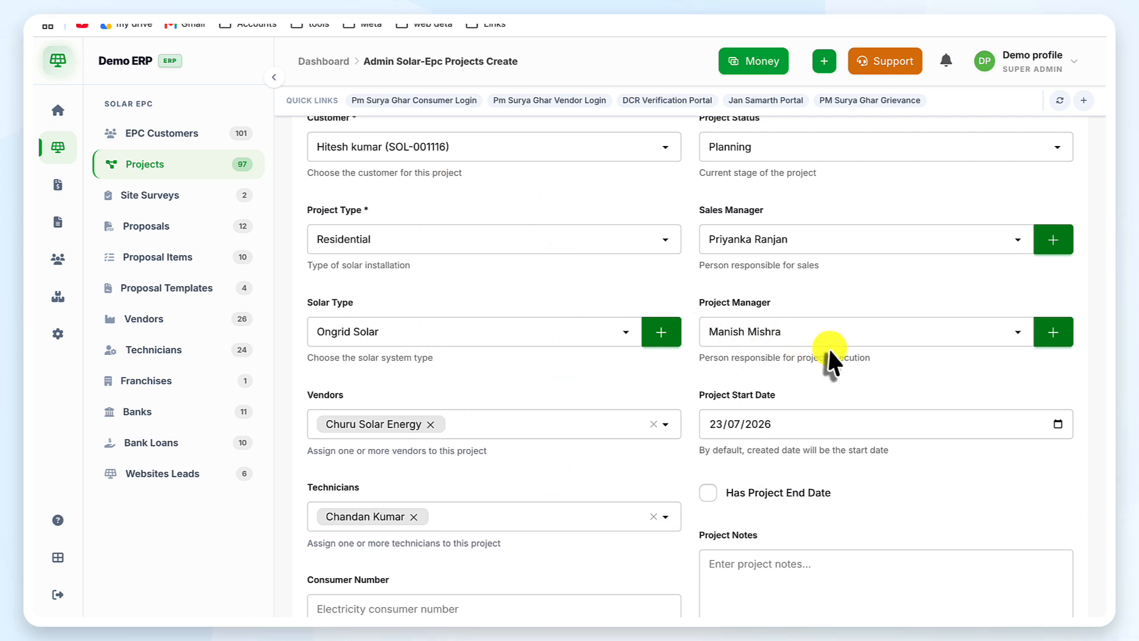
scroll(828, 346, "down", 2)
scroll(828, 347, "down", 2)
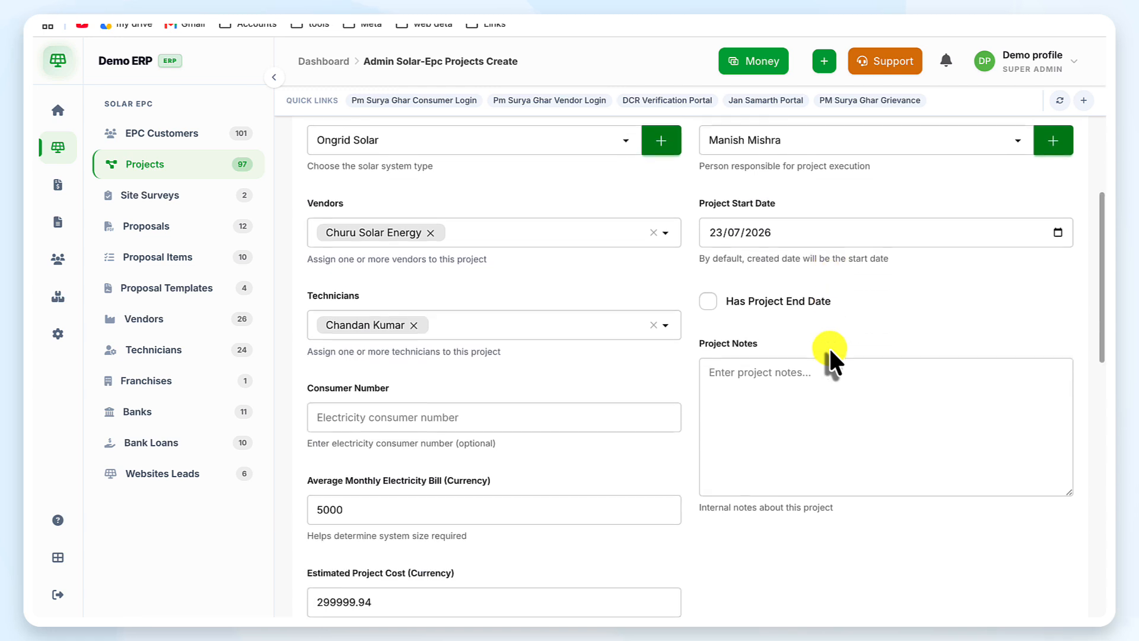
left_click(830, 223)
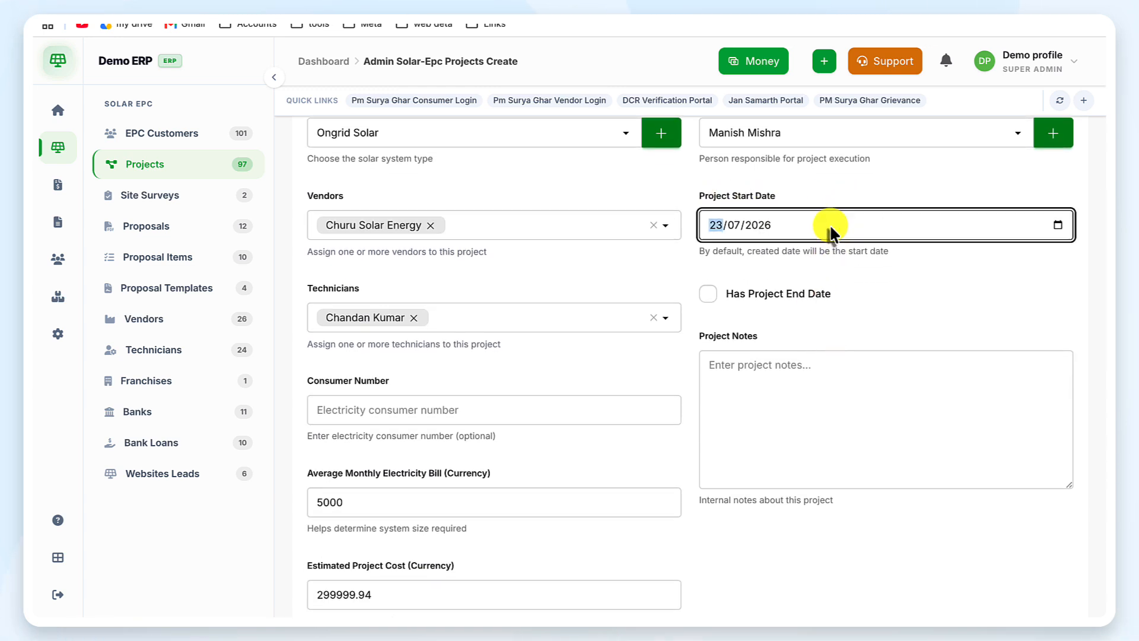
left_click(1058, 228)
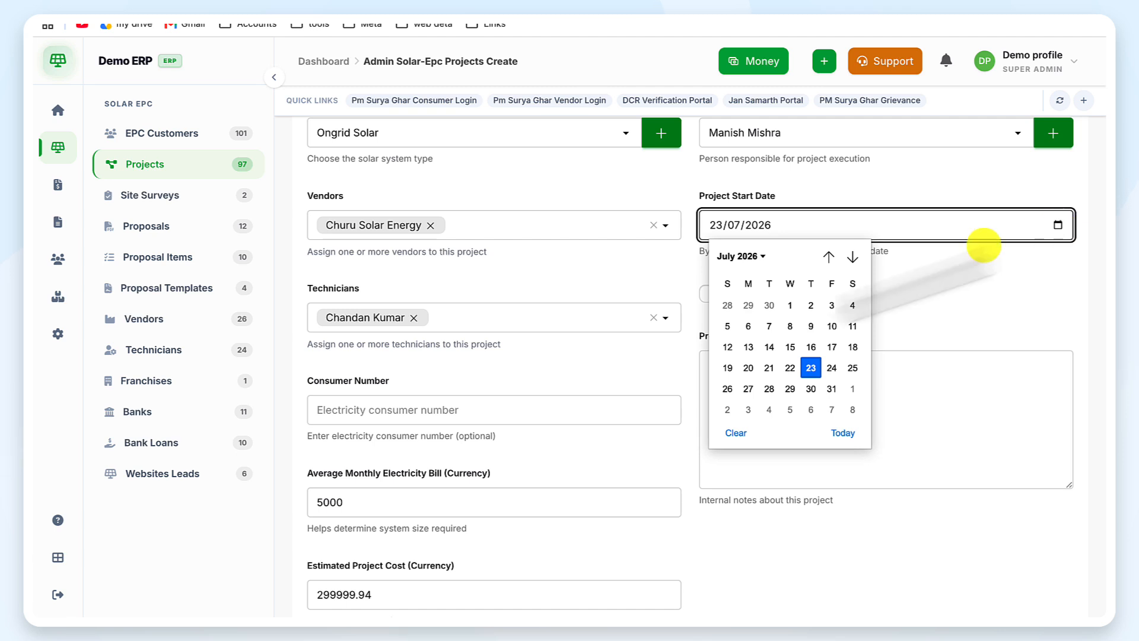
left_click(910, 315)
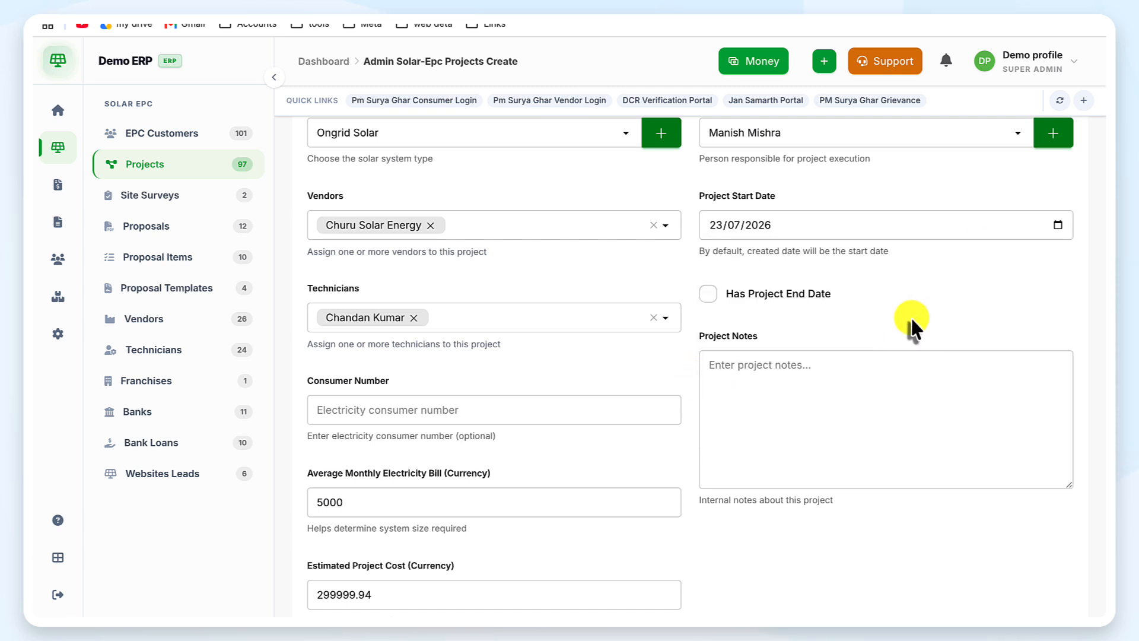
scroll(643, 408, "down", 1)
scroll(644, 408, "down", 4)
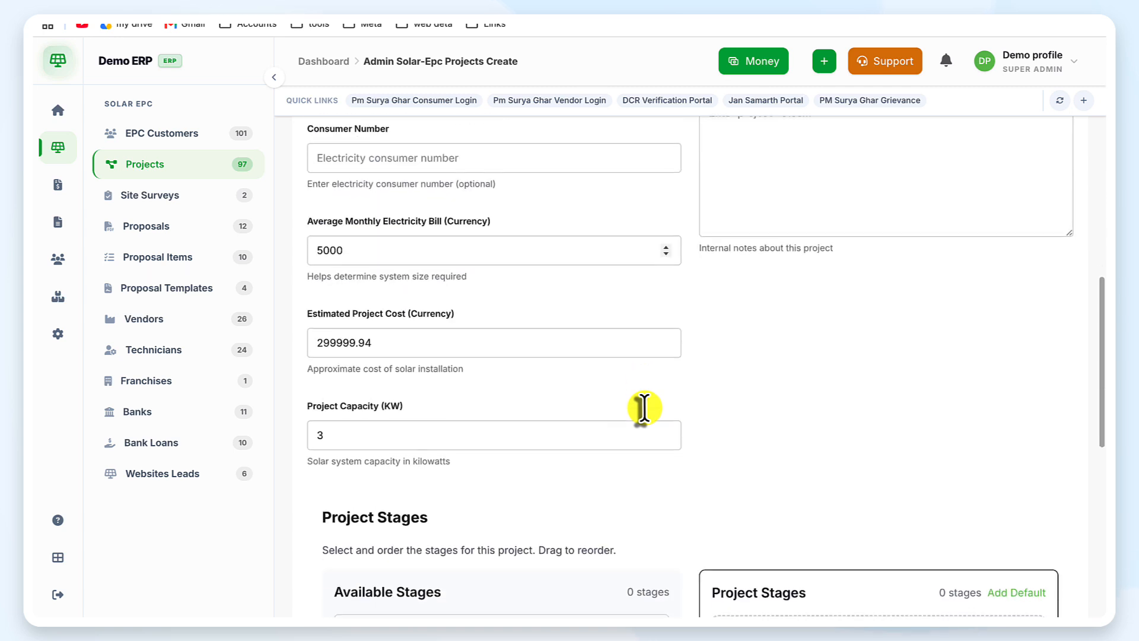
scroll(630, 408, "down", 6)
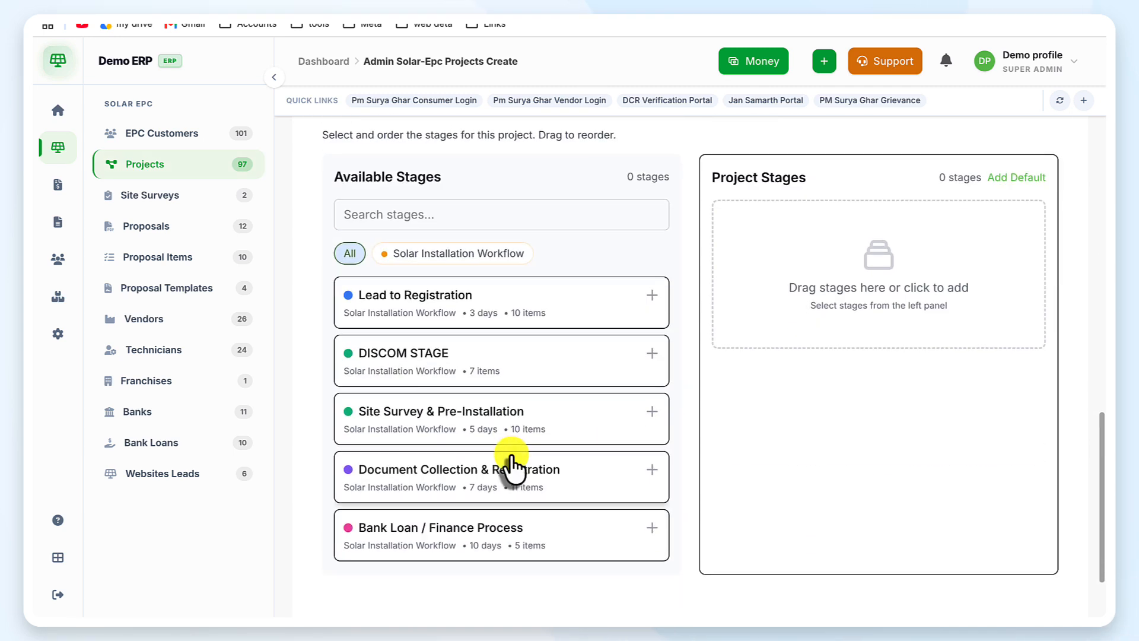
Step: Add the first six stages, Lead to Registration through Material Dispatch & Installation
scroll(510, 462, "down", 1)
scroll(572, 356, "up", 1)
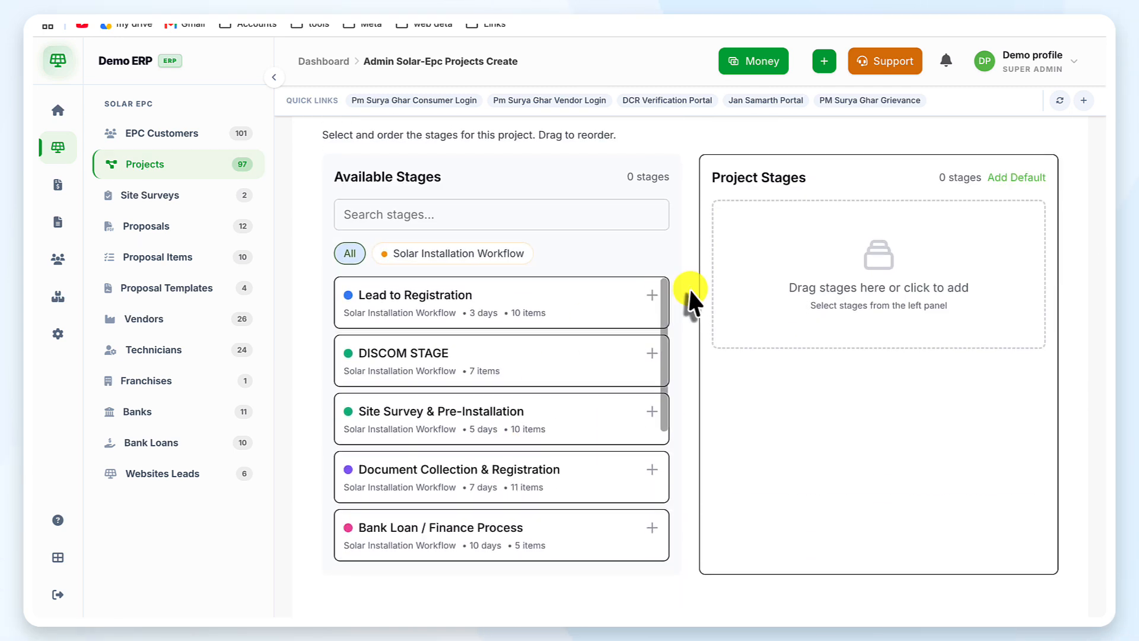
scroll(688, 286, "down", 1)
scroll(688, 286, "down", 1)
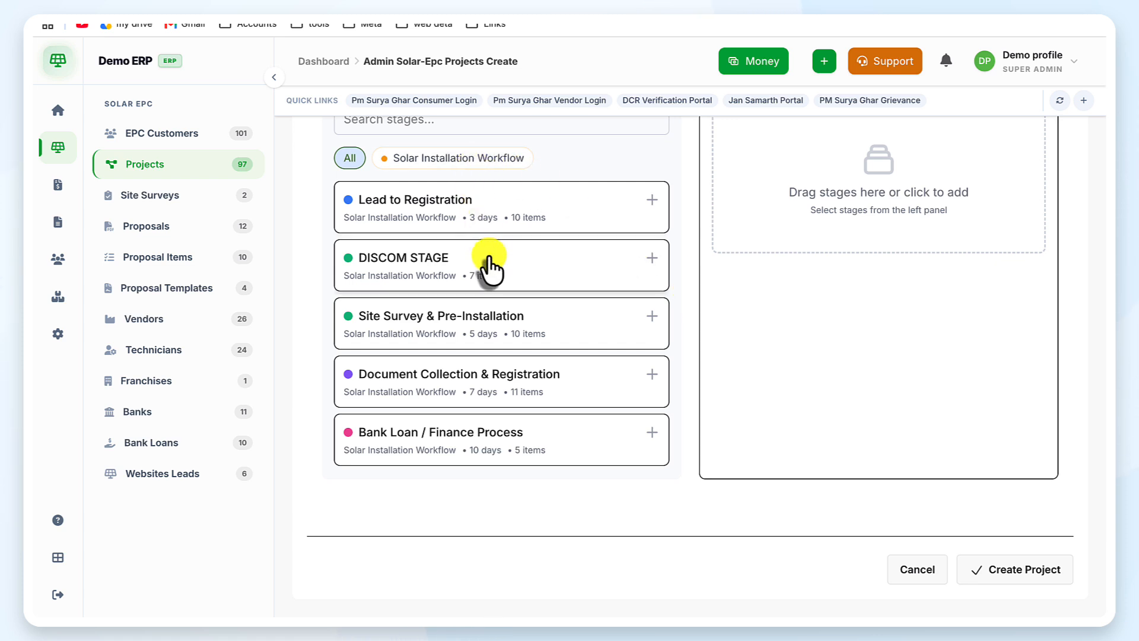
left_click(652, 201)
left_click(652, 202)
left_click(652, 201)
left_click(652, 202)
left_click(652, 201)
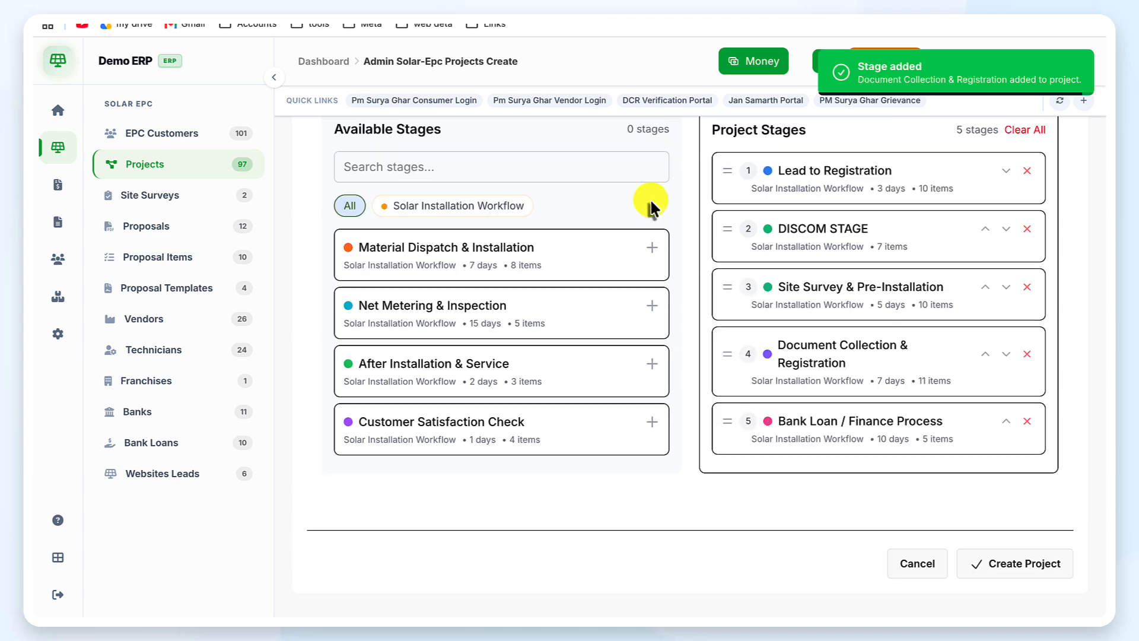
left_click(652, 249)
Step: Add Net Metering & Inspection, After Installation & Service and Customer Satisfaction Check as stages 7–9
scroll(651, 261, "down", 1)
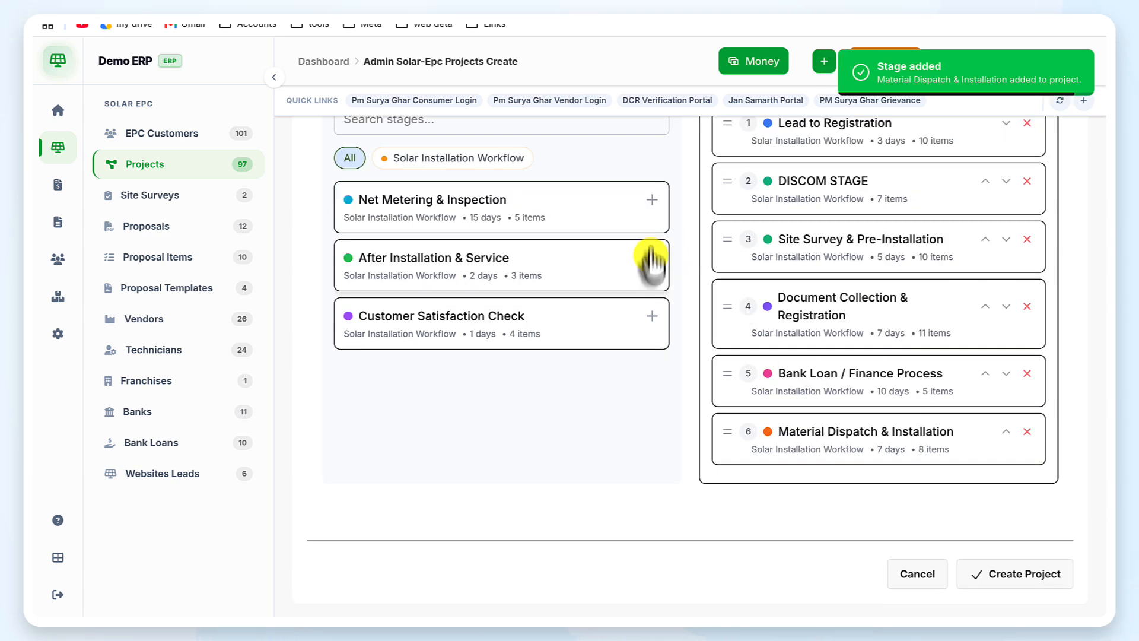
left_click(652, 204)
left_click(652, 204)
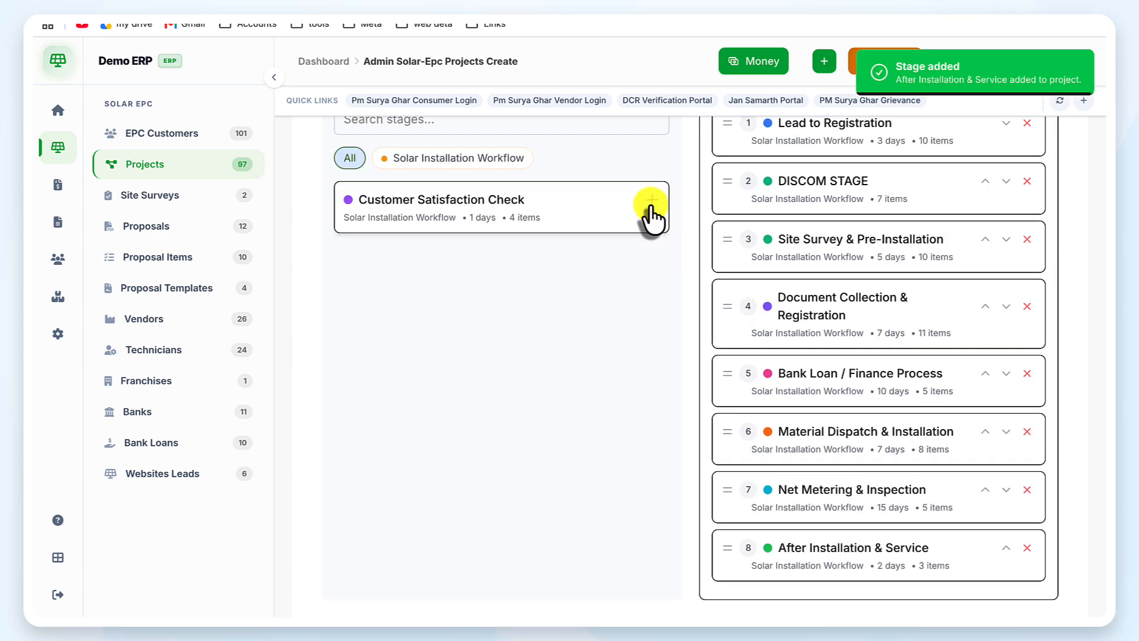
left_click(652, 205)
scroll(751, 280, "up", 10)
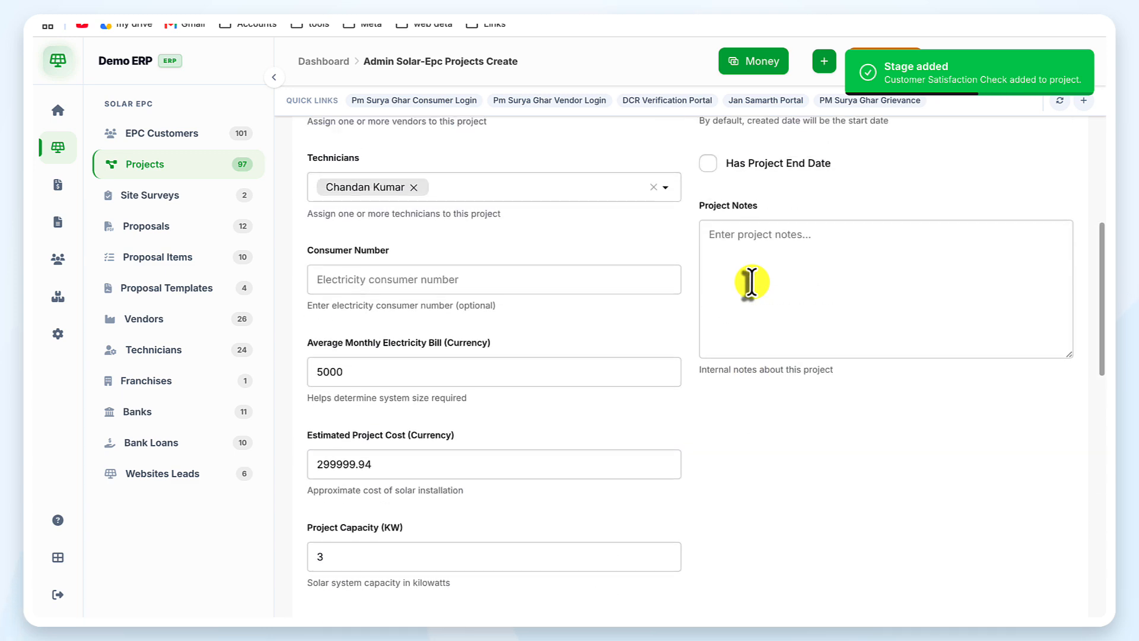
scroll(751, 280, "up", 8)
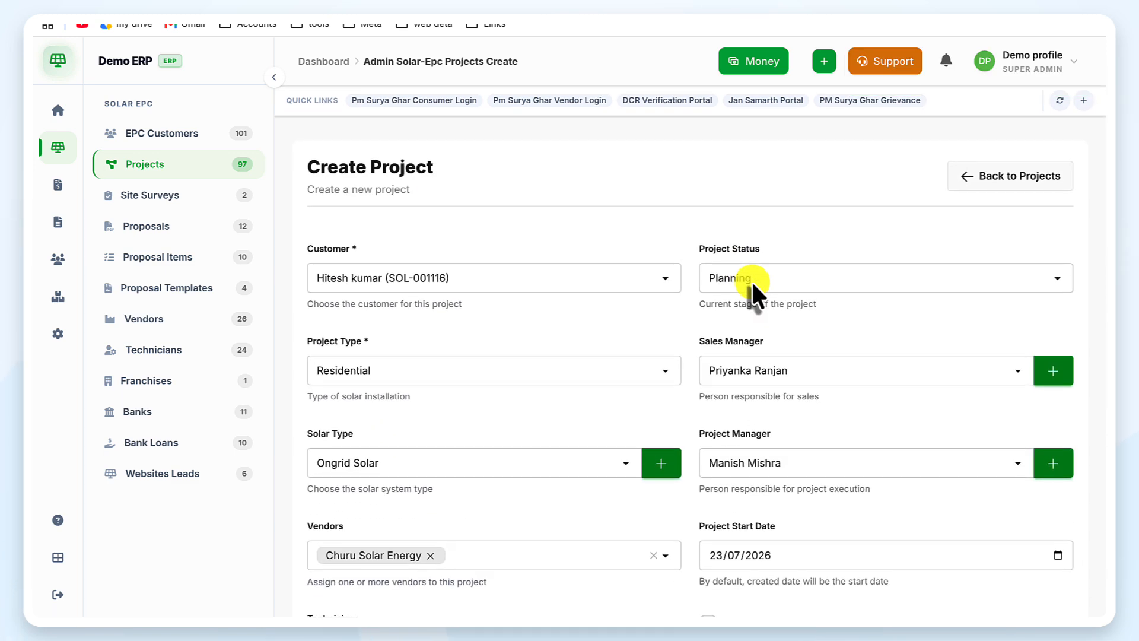
scroll(751, 280, "down", 15)
scroll(753, 285, "up", 1)
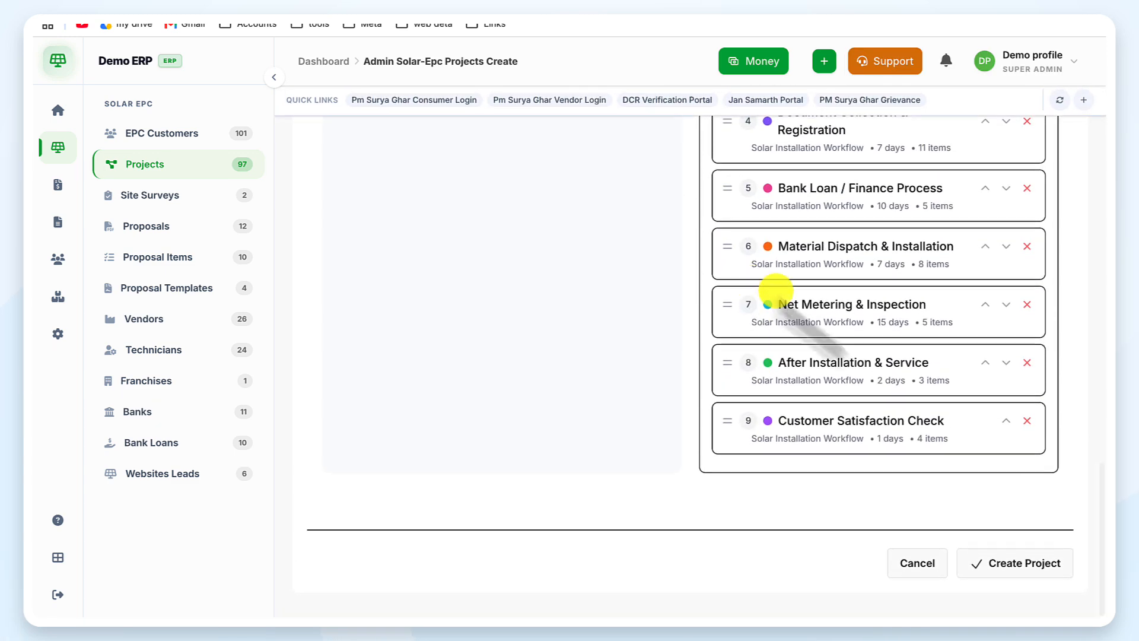
Step: Create the project and open PRJ-001106's details
left_click(1018, 567)
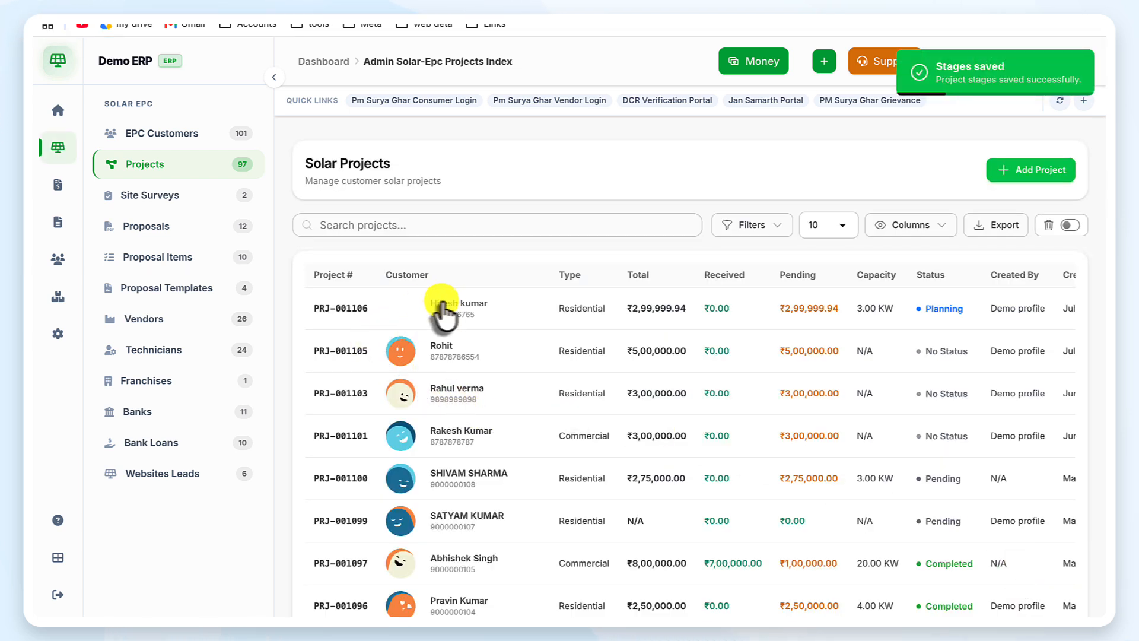
scroll(553, 301, "right", 3)
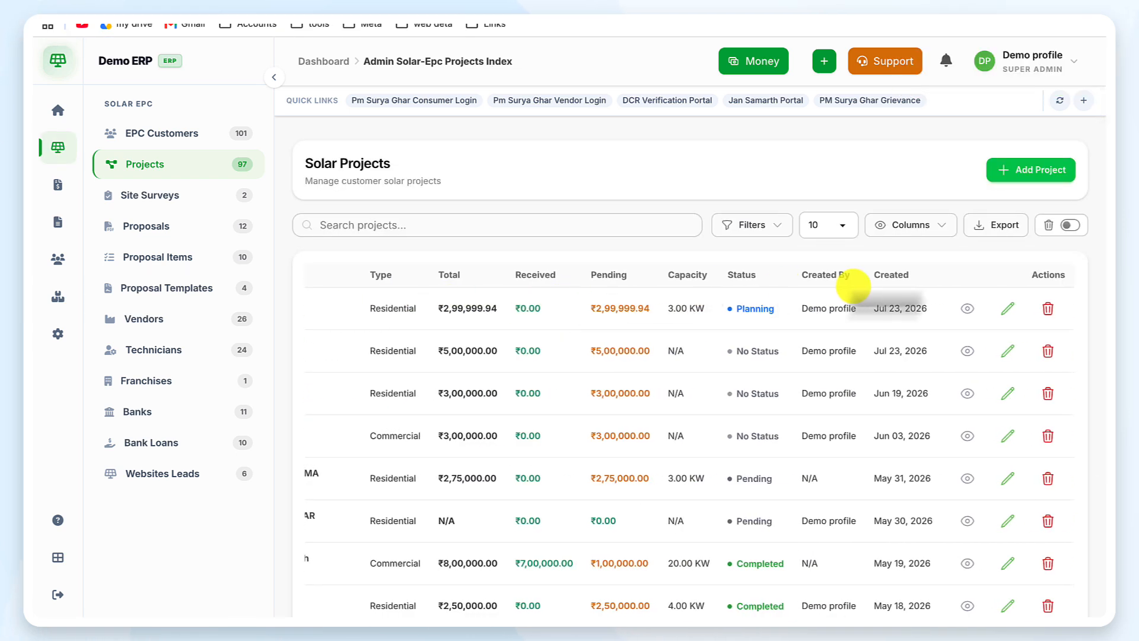
left_click(970, 306)
scroll(724, 358, "down", 3)
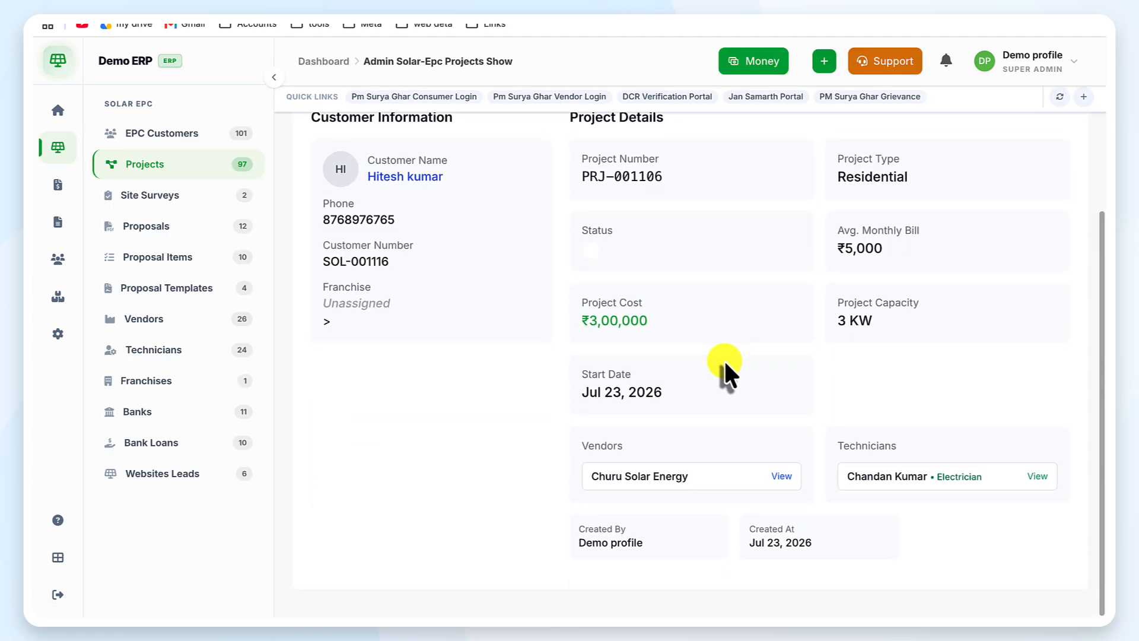
scroll(700, 353, "up", 3)
Step: Review the project's Site Survey, Bank Loans, Materials, Finance and Overview tabs
left_click(455, 246)
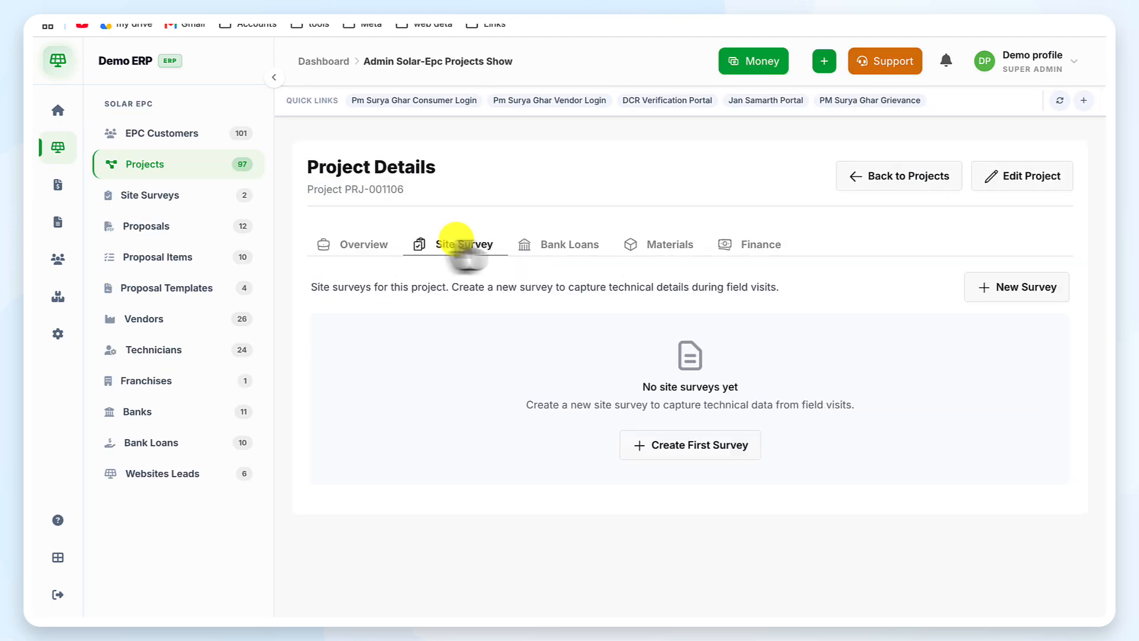
left_click(568, 246)
left_click(659, 245)
left_click(748, 244)
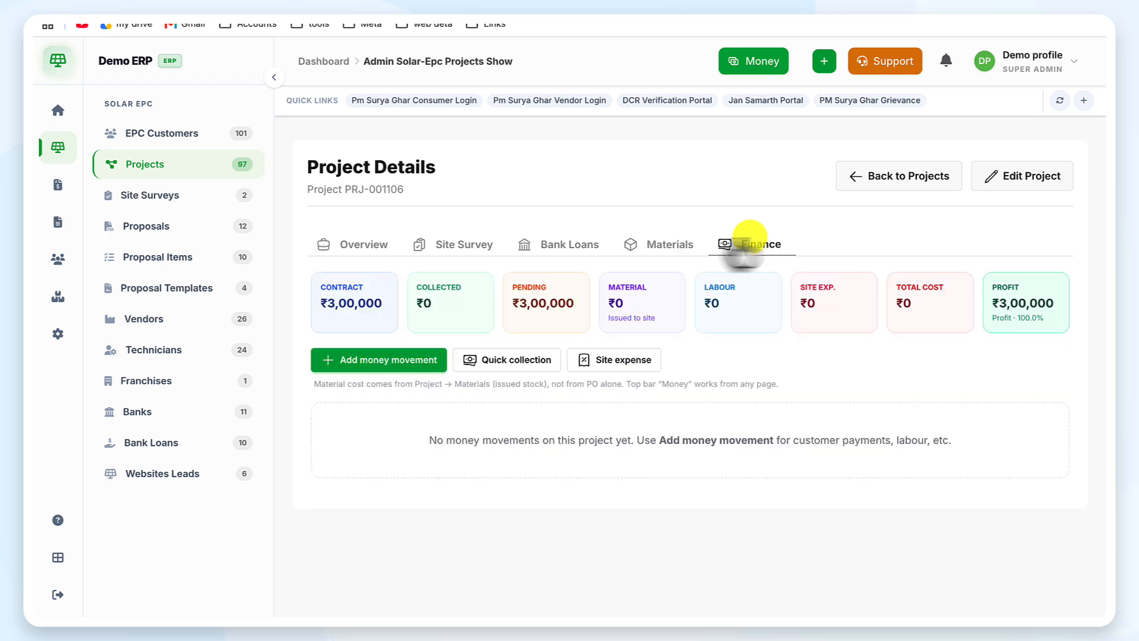
left_click(356, 246)
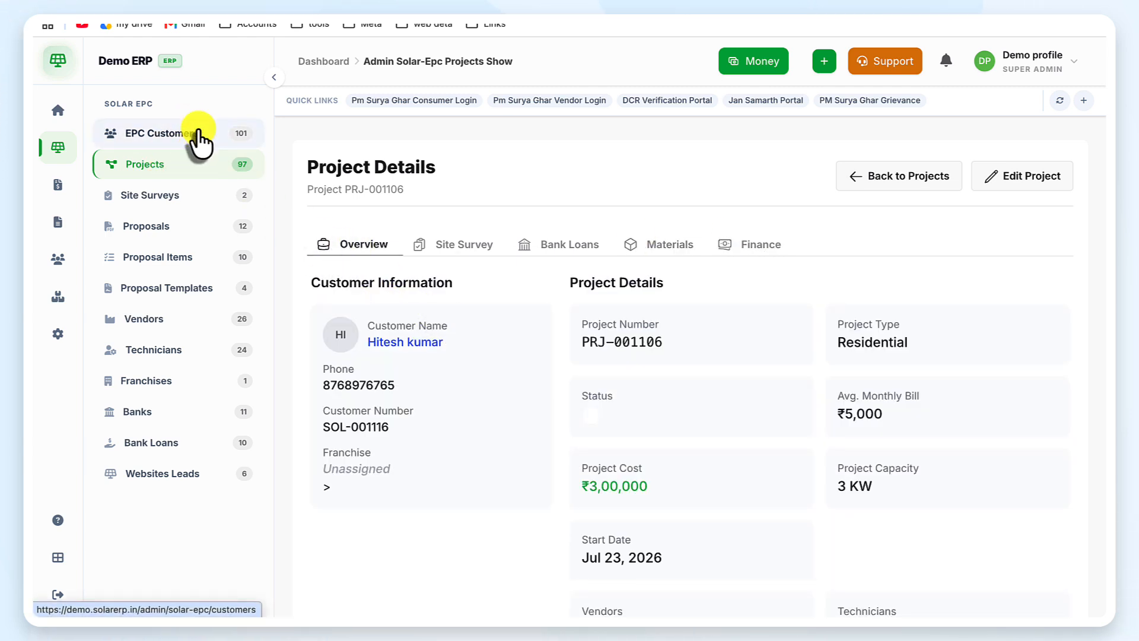
Step: Return to the Solar Projects list showing PRJ-001106 as Planning
left_click(419, 308)
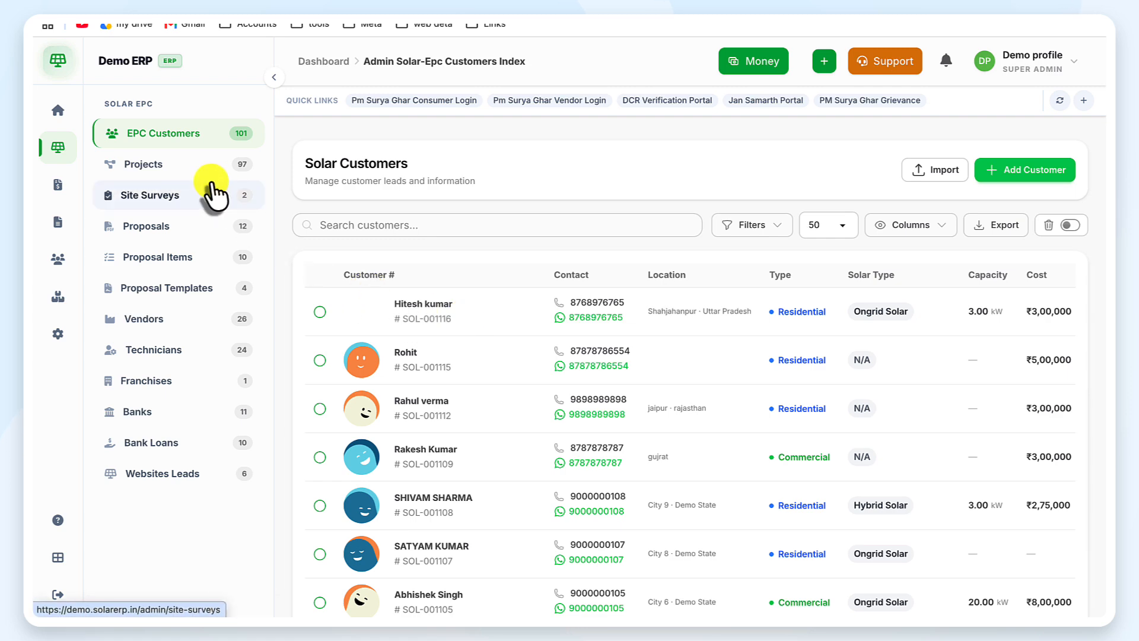
left_click(189, 172)
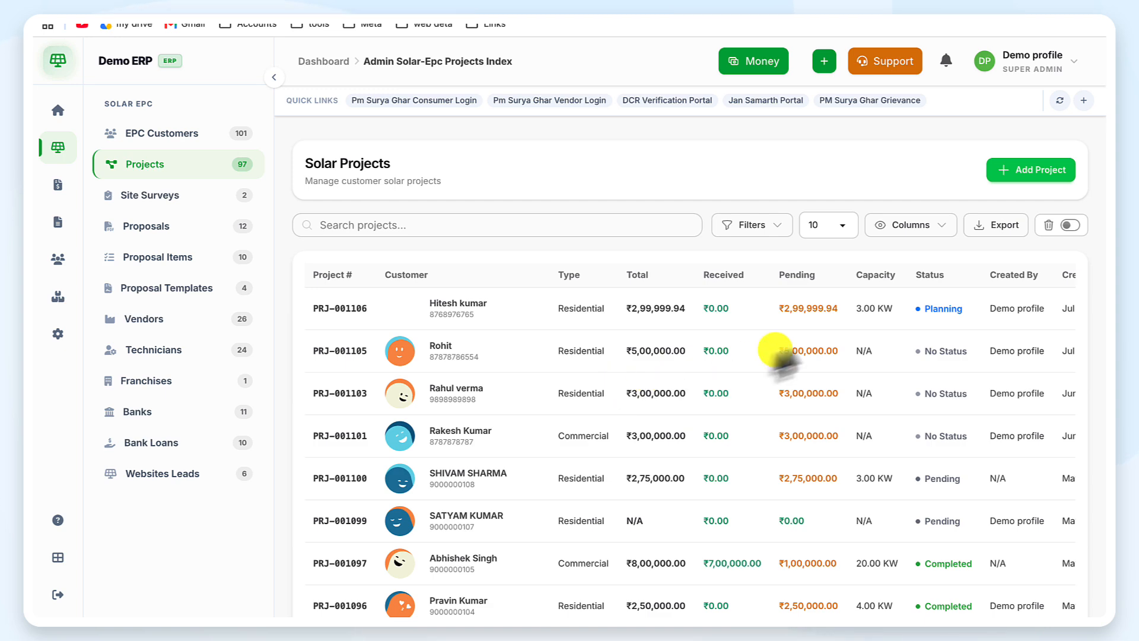
scroll(807, 322, "right", 5)
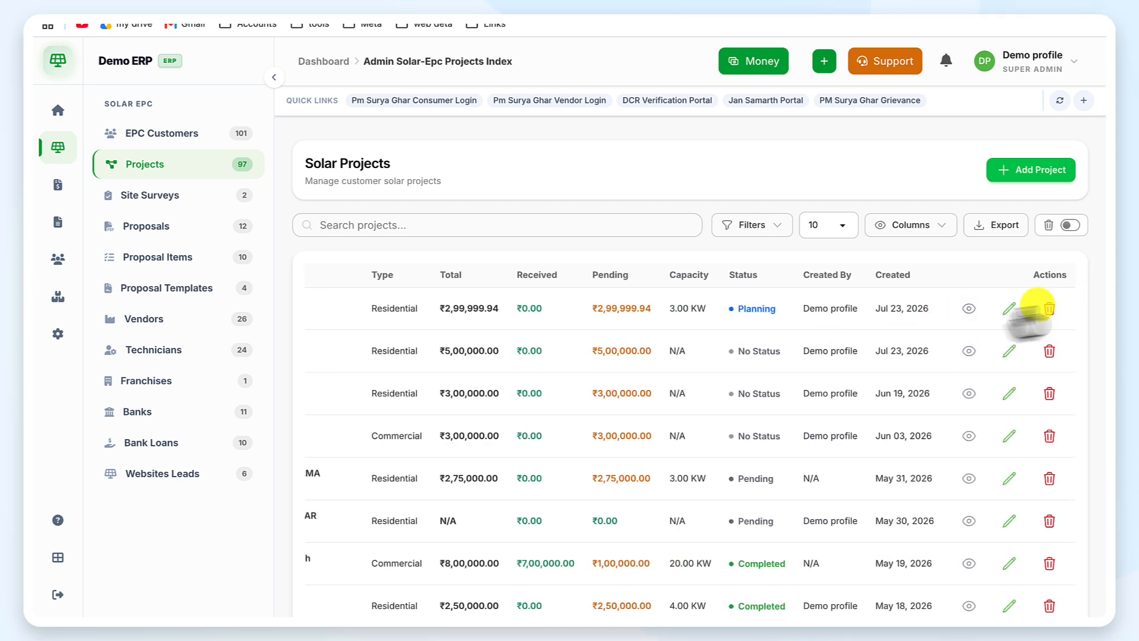
scroll(747, 349, "left", 5)
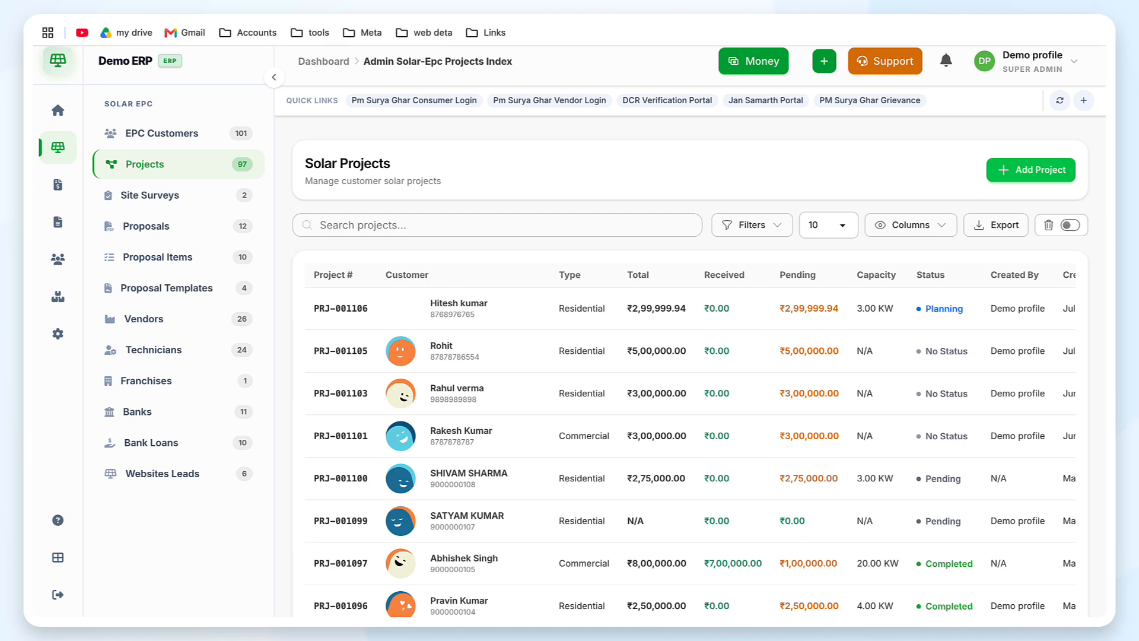
left_click(707, 2)
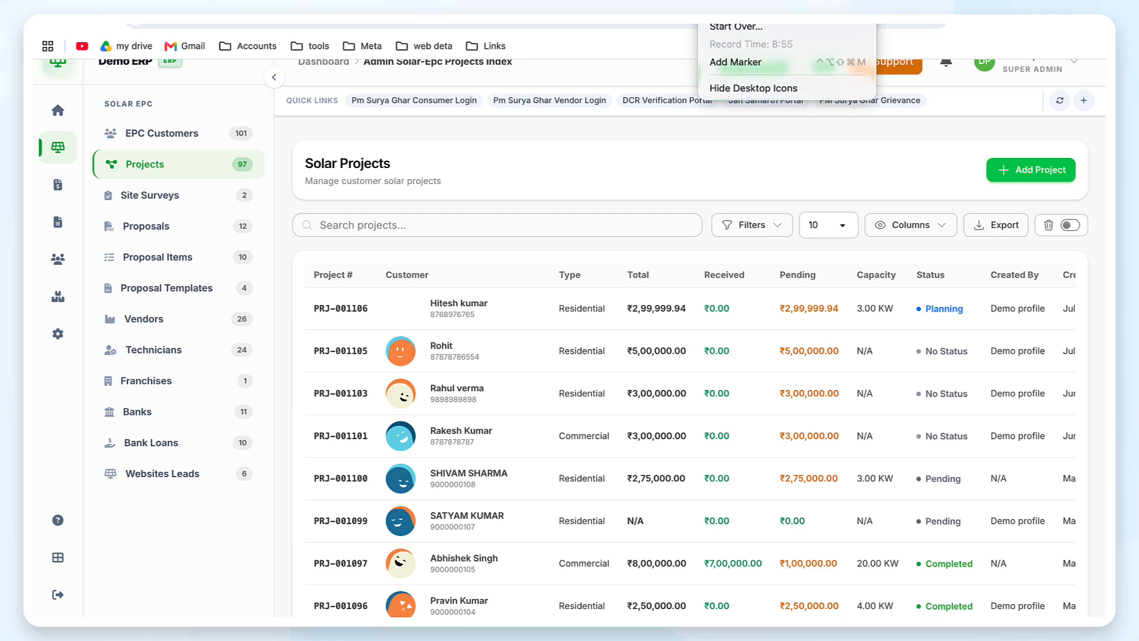